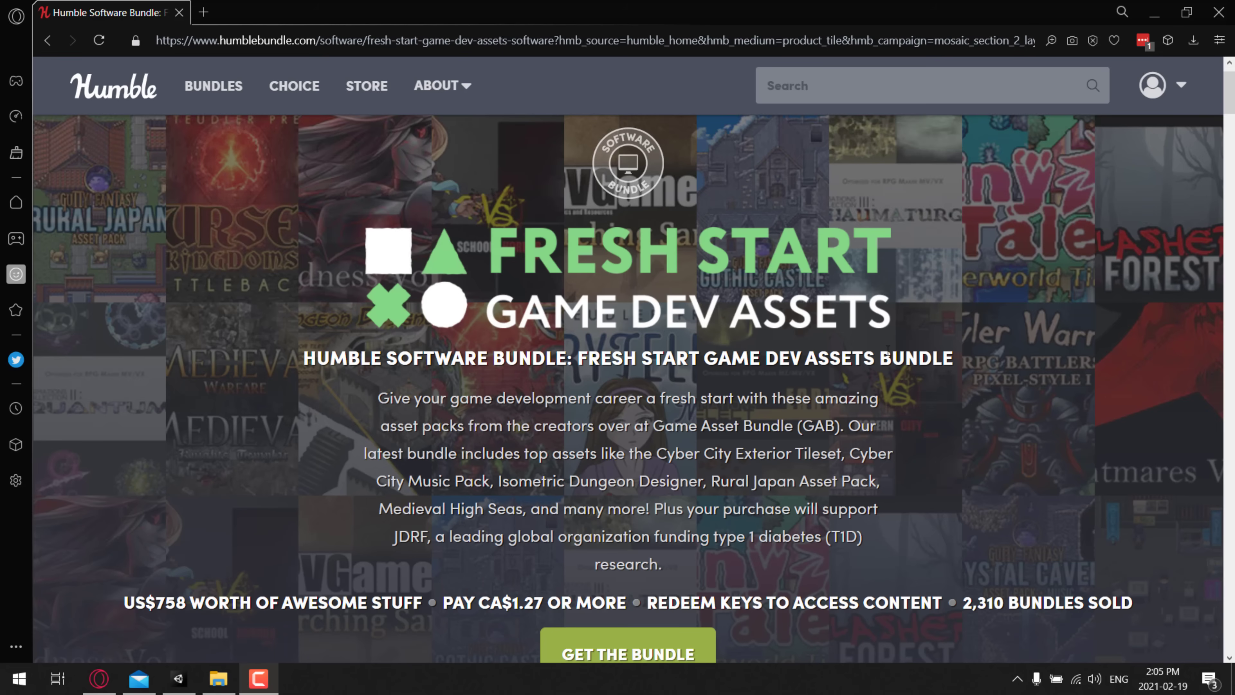
Open the Medieval Townsfolk pack details on the Fresh Start Game Dev Assets bundle page.
left_click(555, 264)
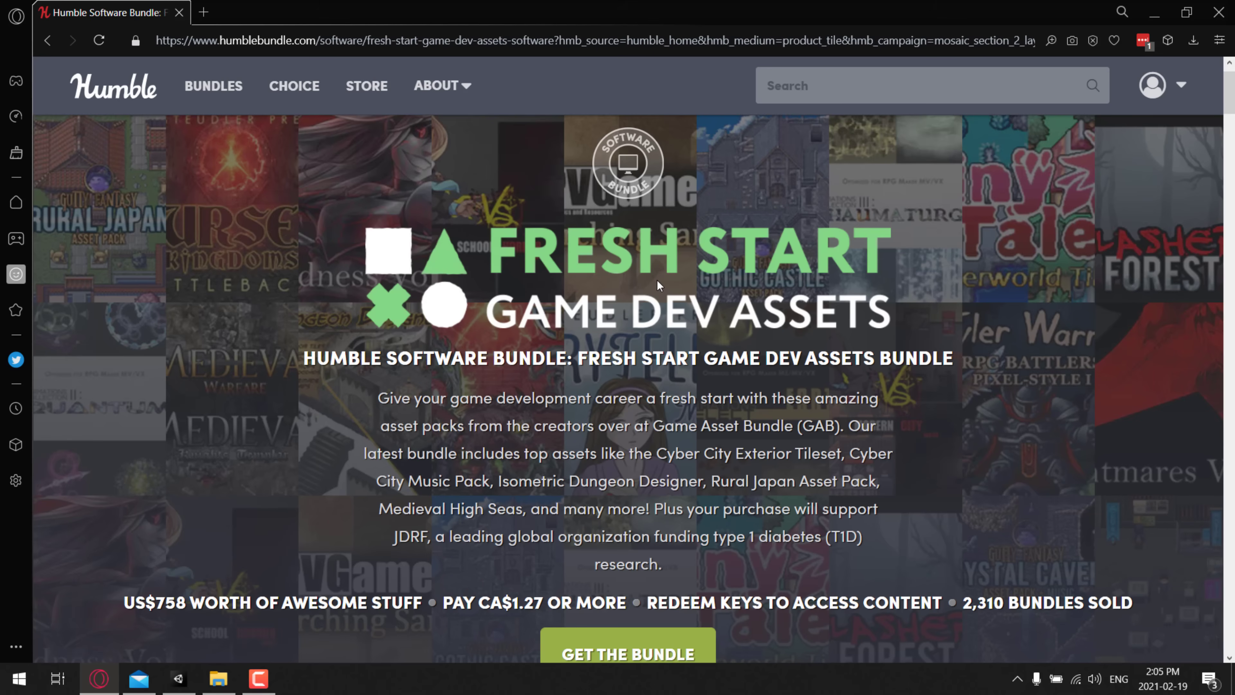
scroll(778, 309, "down", 6)
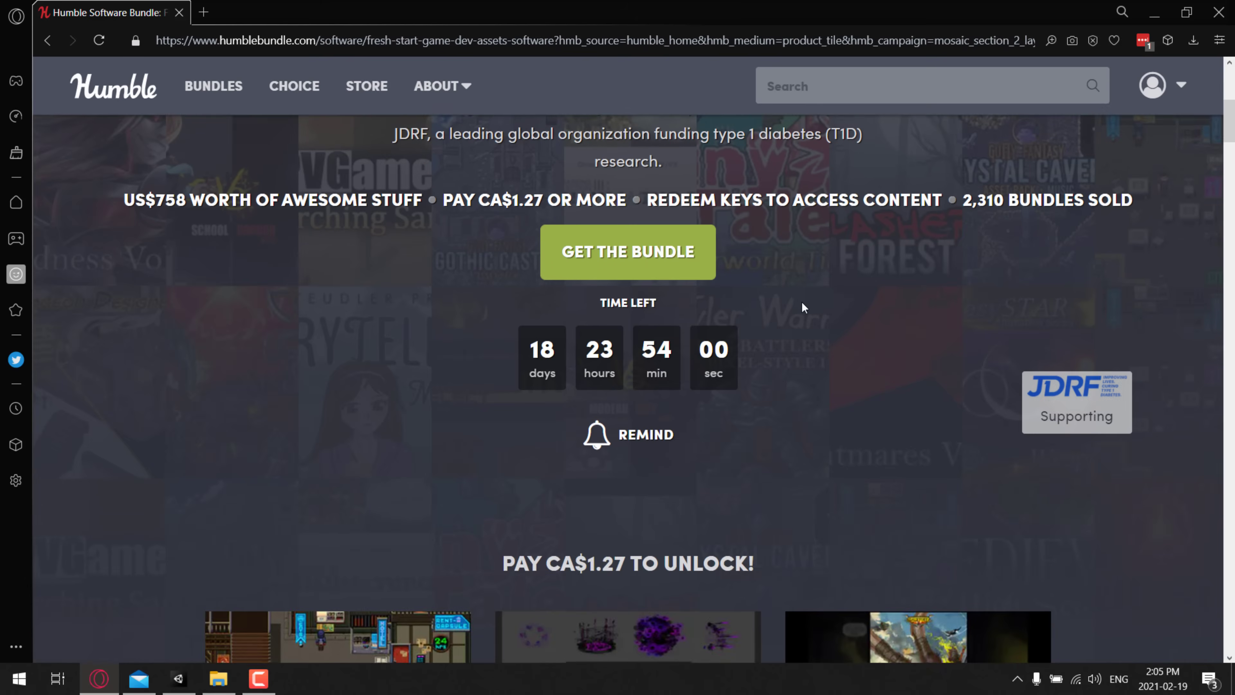
scroll(803, 306, "down", 12)
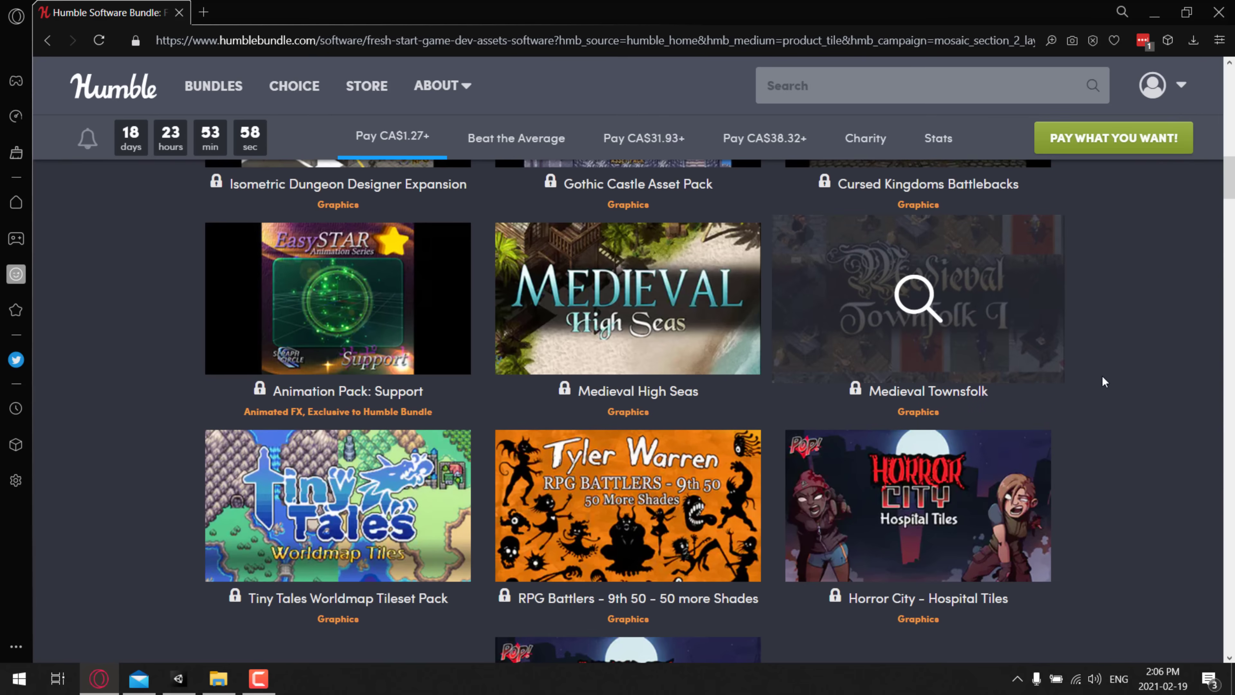
scroll(1137, 373, "up", 4)
left_click(1007, 481)
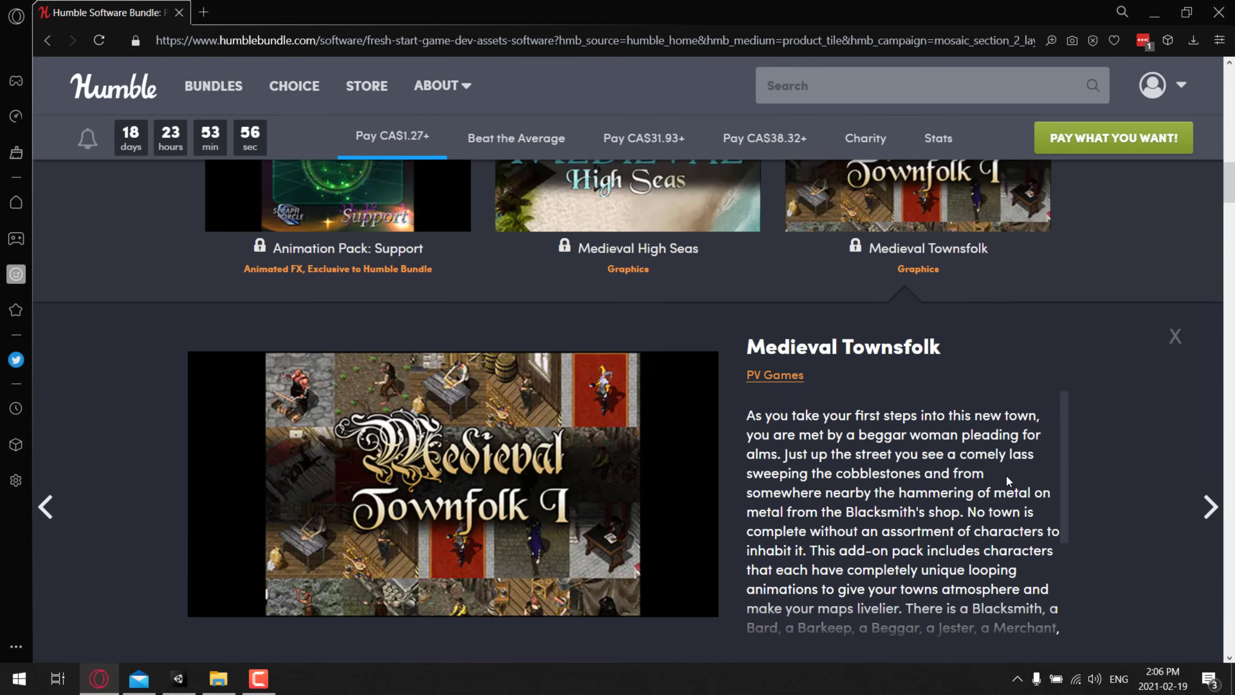
Read through the pack description, then bring up the downloaded Medieval_Townfolk1 folder in File Explorer.
scroll(1007, 480, "down", 2)
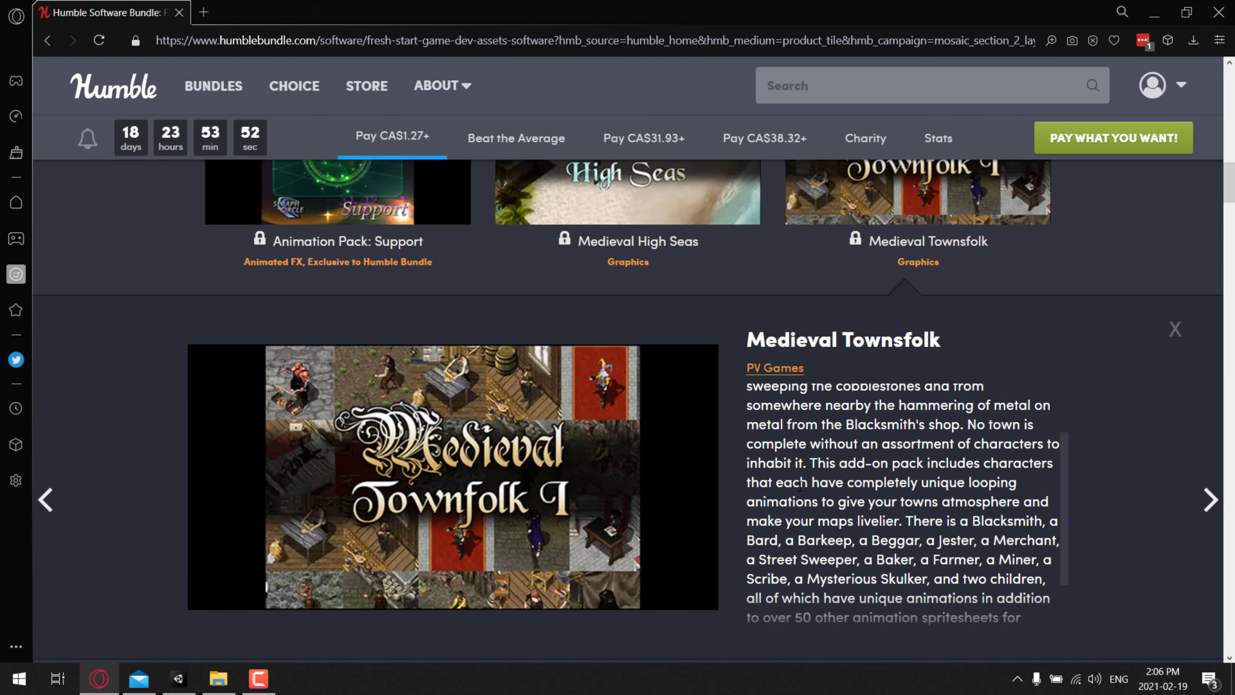
scroll(897, 463, "down", 15)
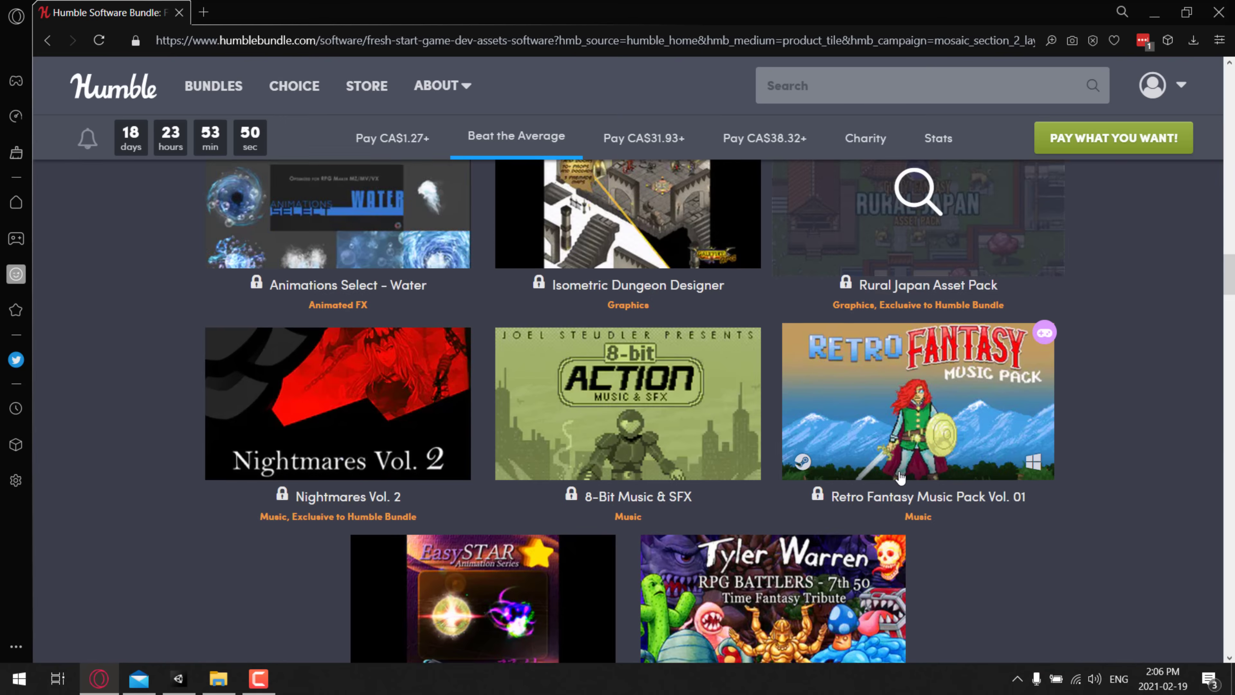
scroll(900, 478, "down", 20)
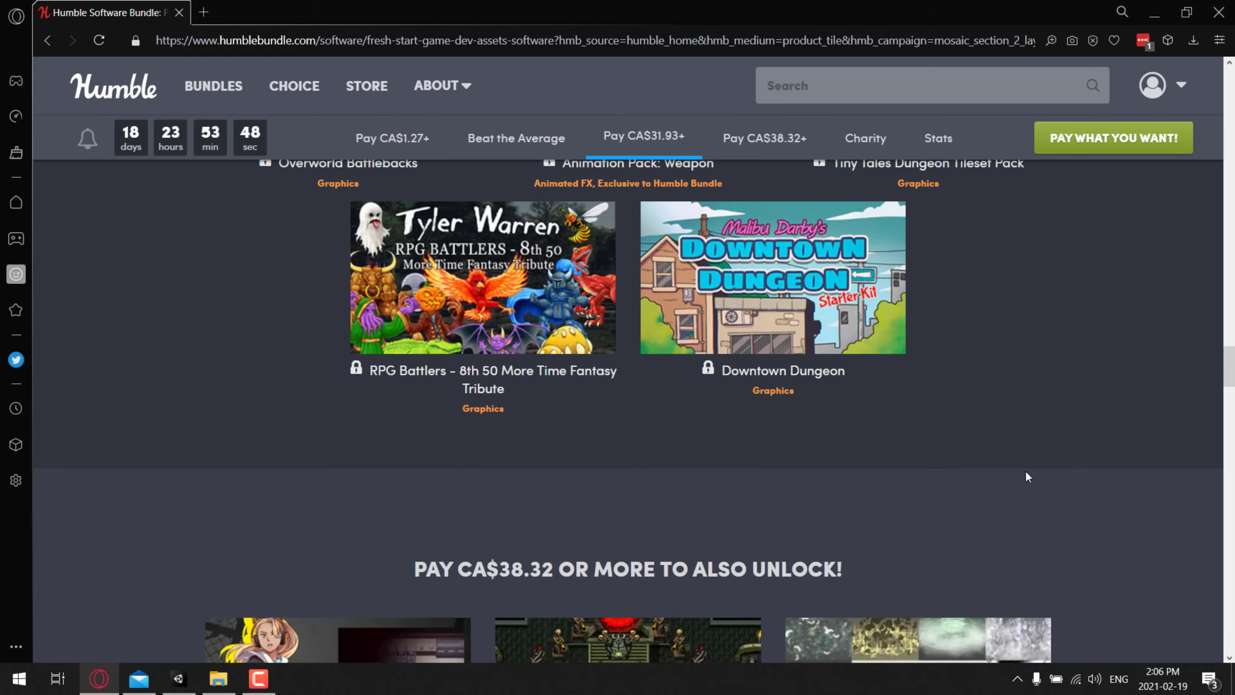
scroll(1028, 475, "down", 15)
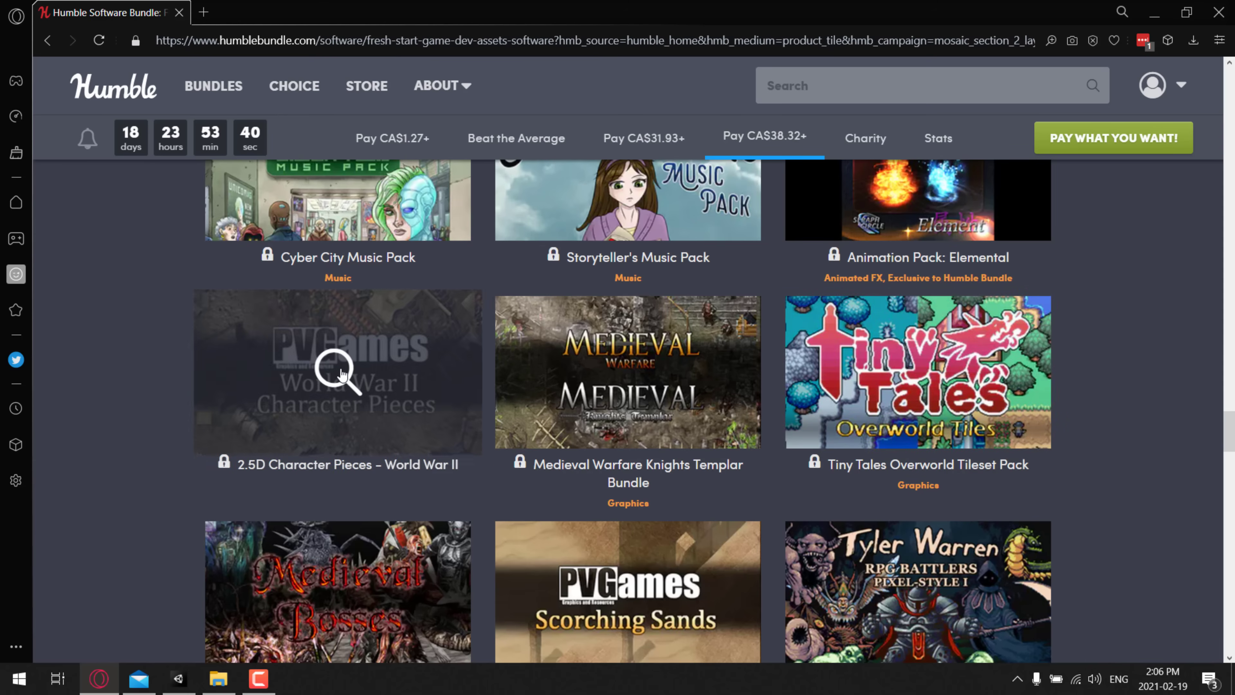
scroll(340, 372, "up", 20)
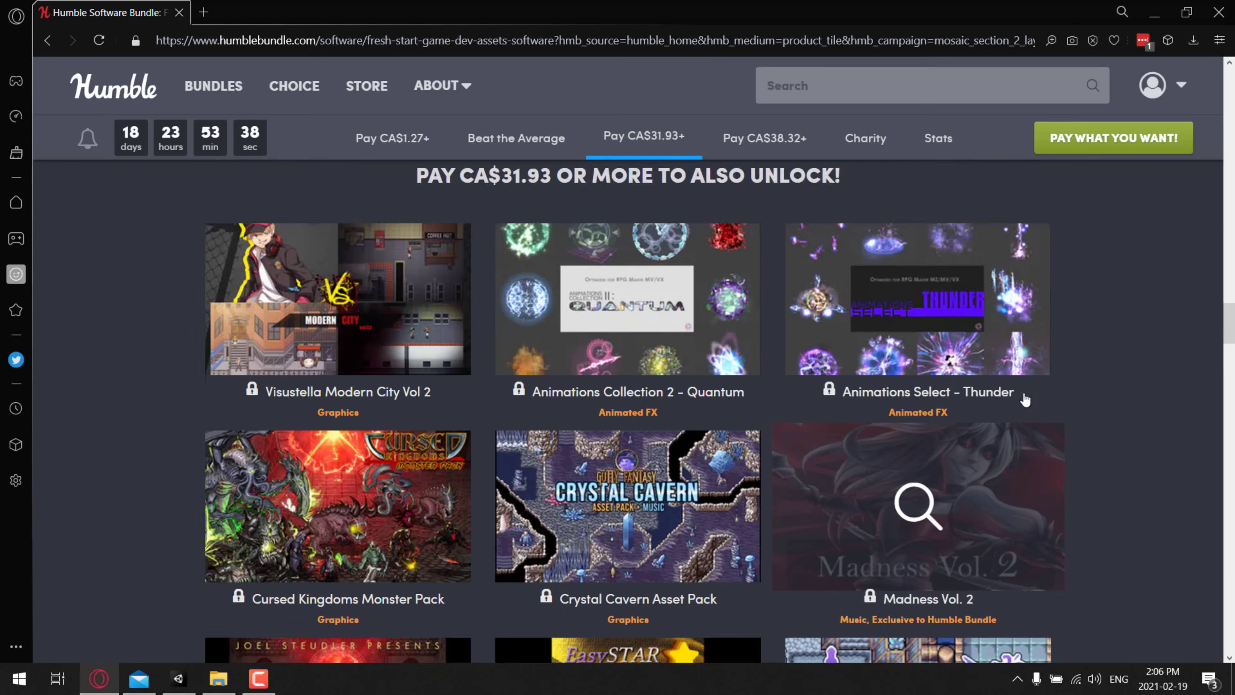
scroll(1123, 384, "up", 20)
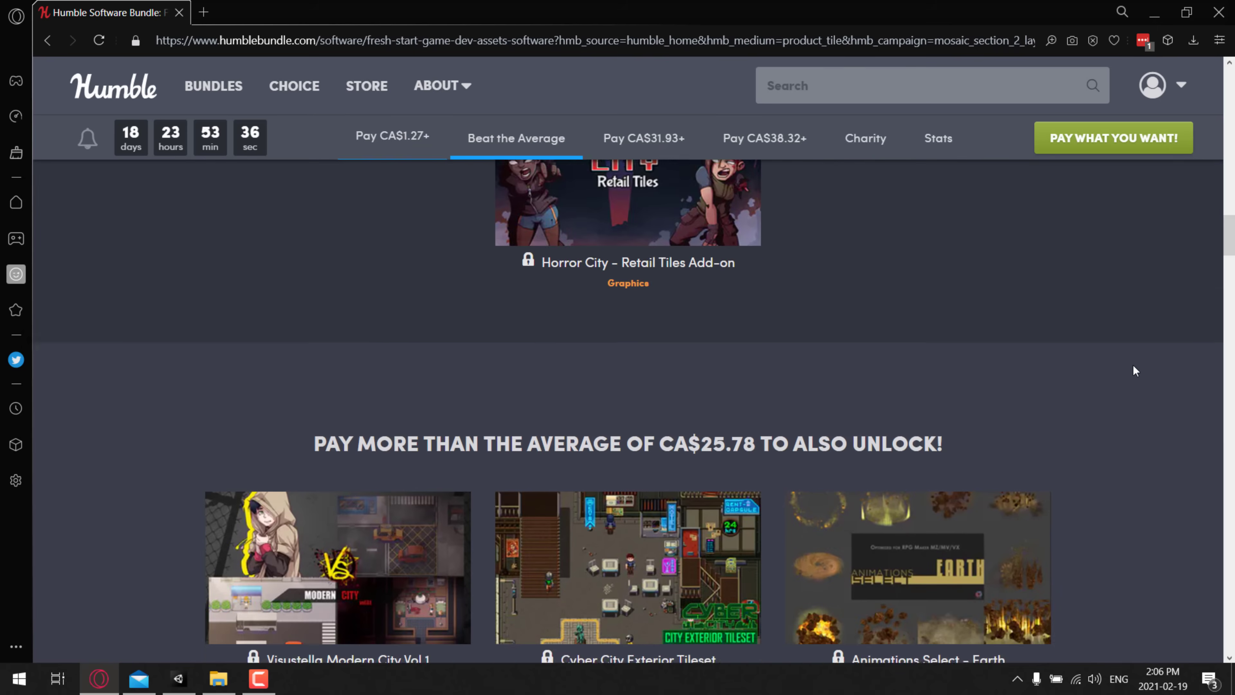
scroll(1133, 370, "up", 15)
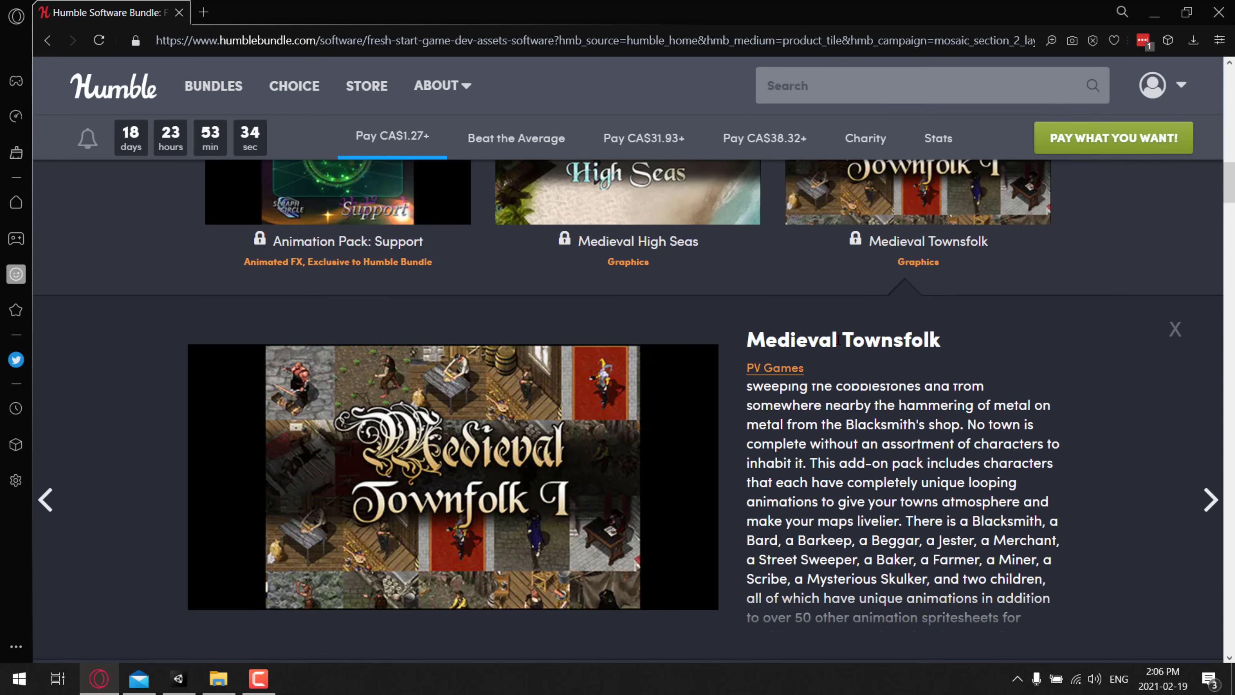
left_click(219, 679)
Go into the Medieval_Townfolk_Male_Blacksmith folder and preview idle1.png before closing the preview.
left_click(416, 136)
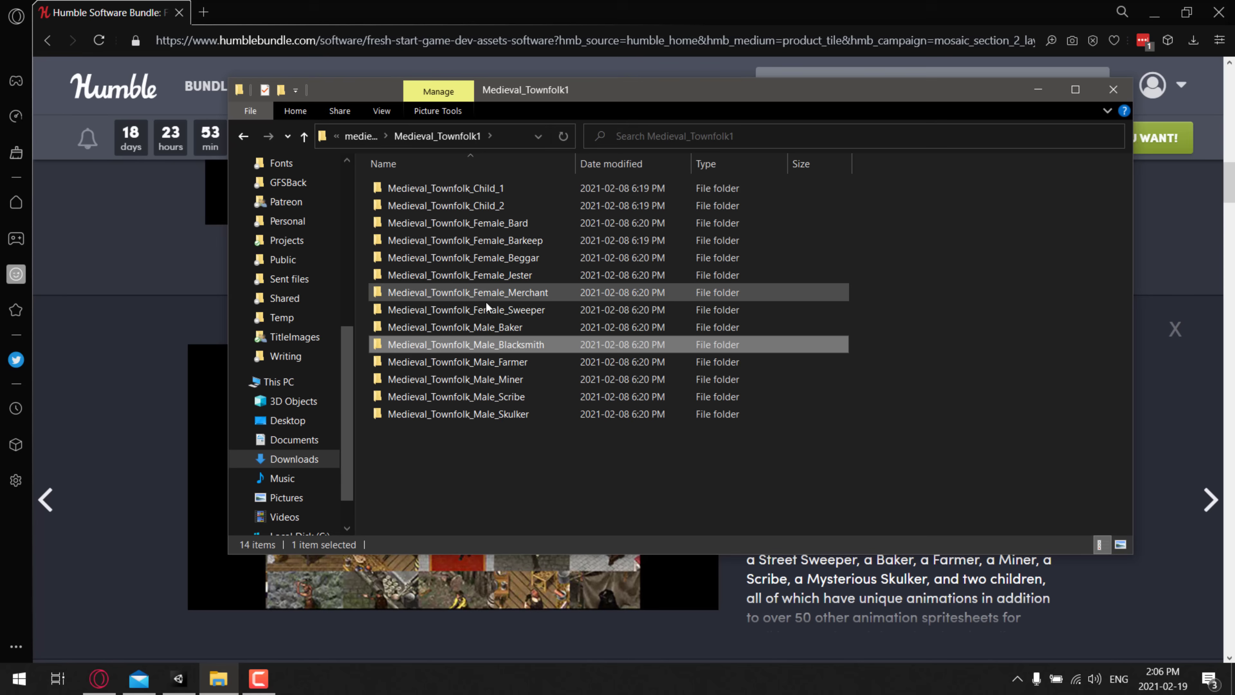
double_click(512, 346)
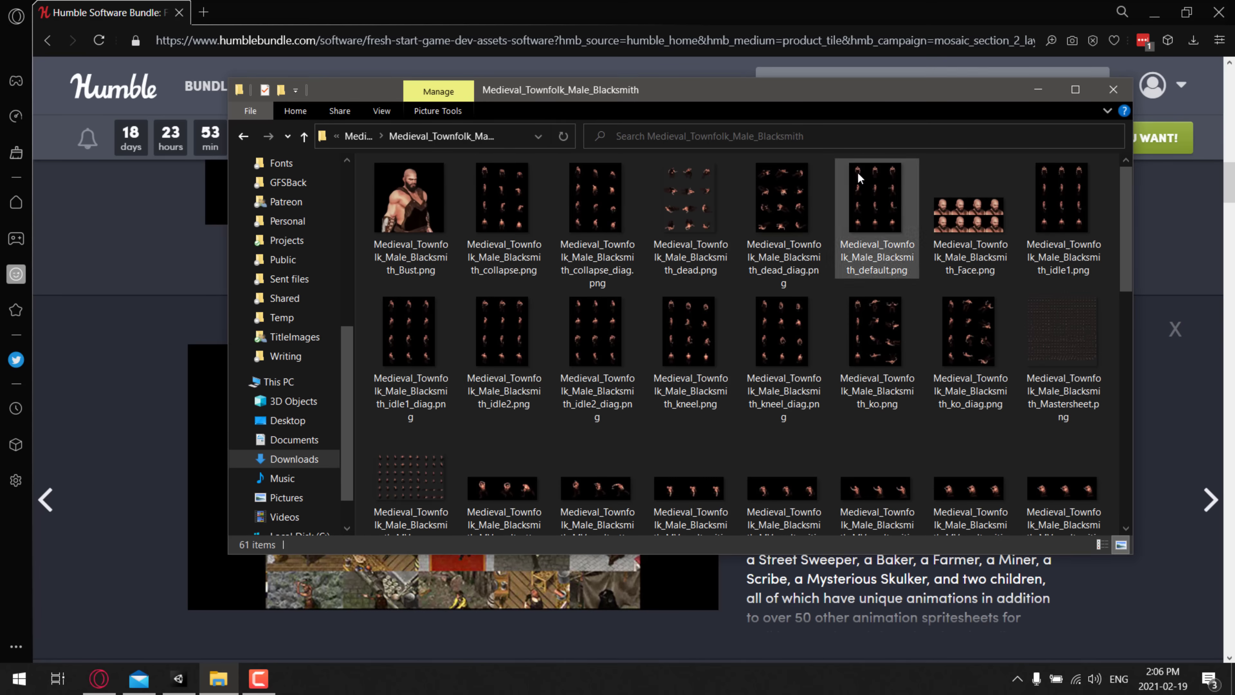
left_click(1060, 212)
double_click(1060, 212)
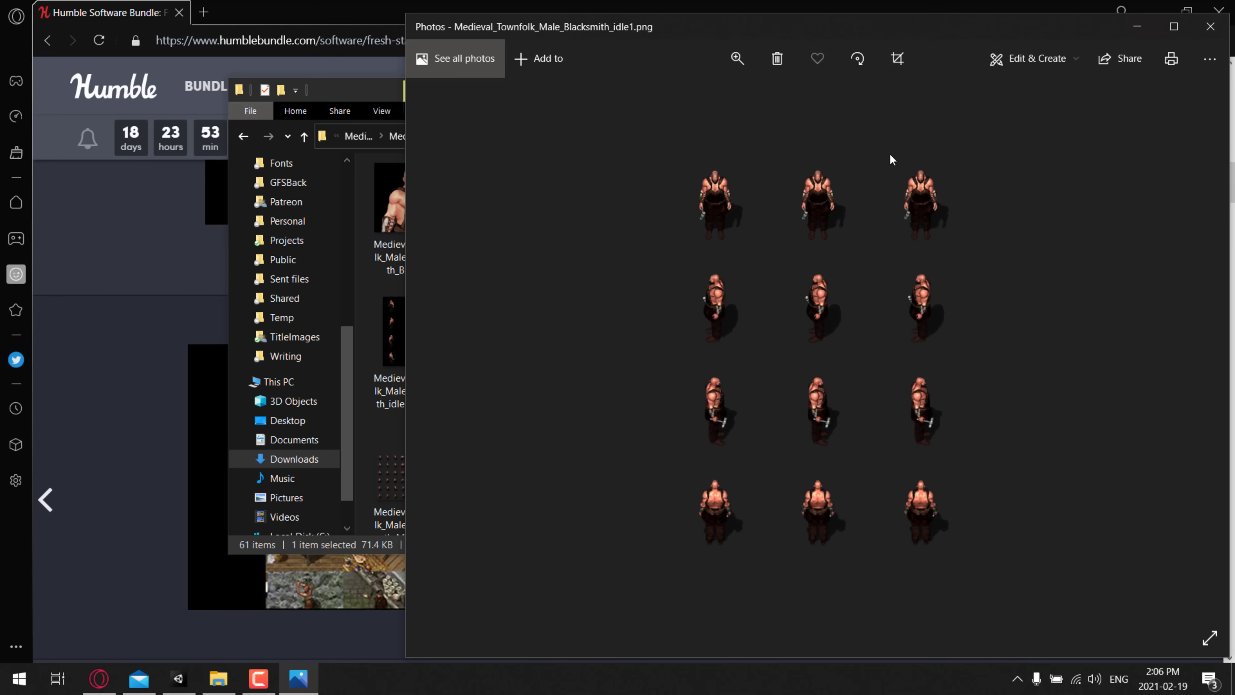
left_click(1211, 27)
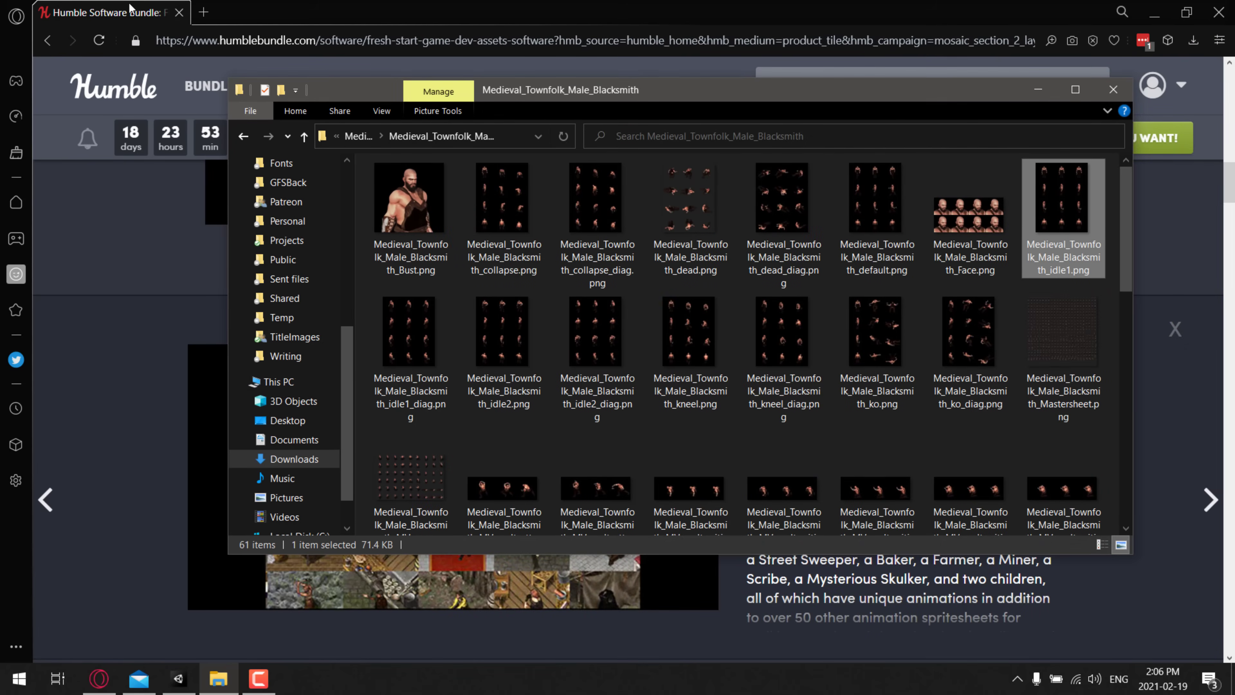
Drag idle1.png and ko.png from the Blacksmith folder into Unity's Assets, previewing ko.png first.
left_click(177, 678)
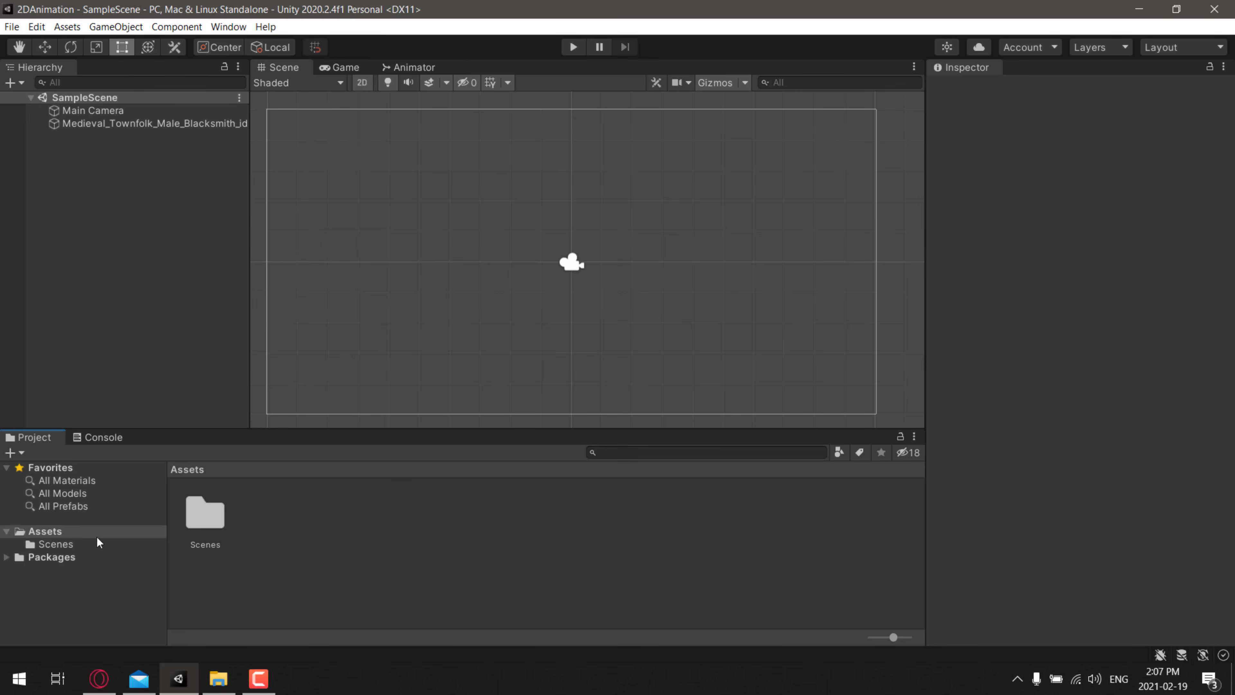
left_click(219, 678)
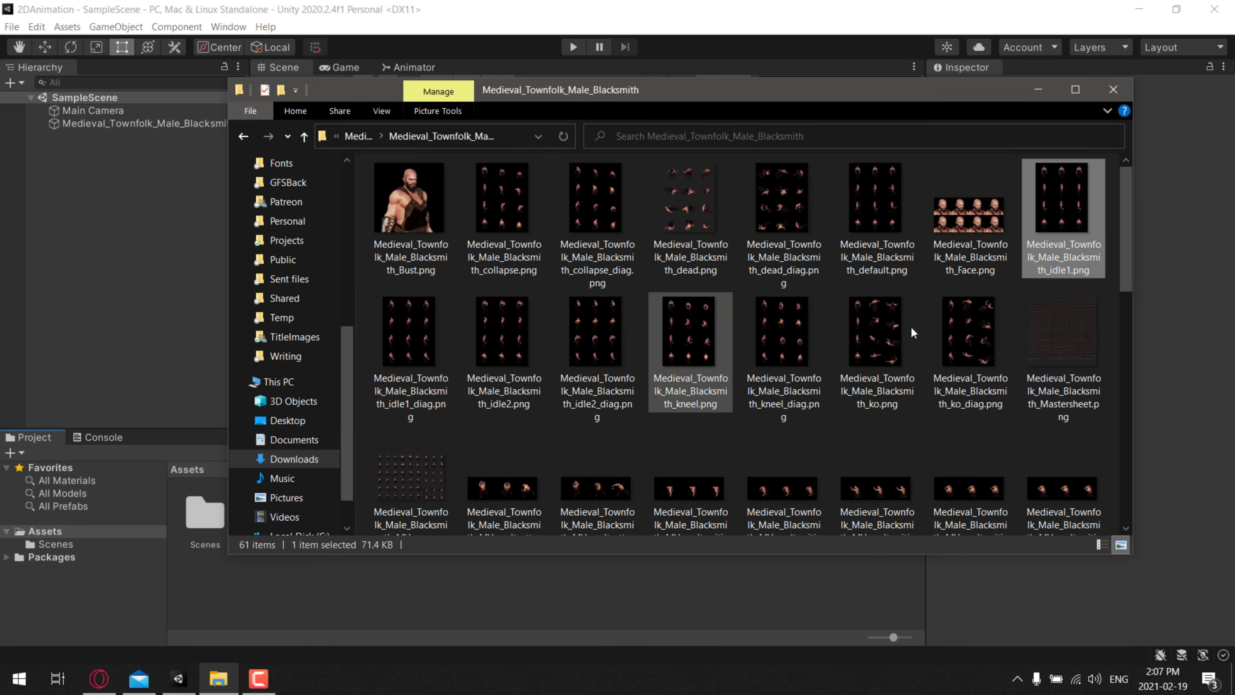
left_click_drag(1073, 199, 692, 514)
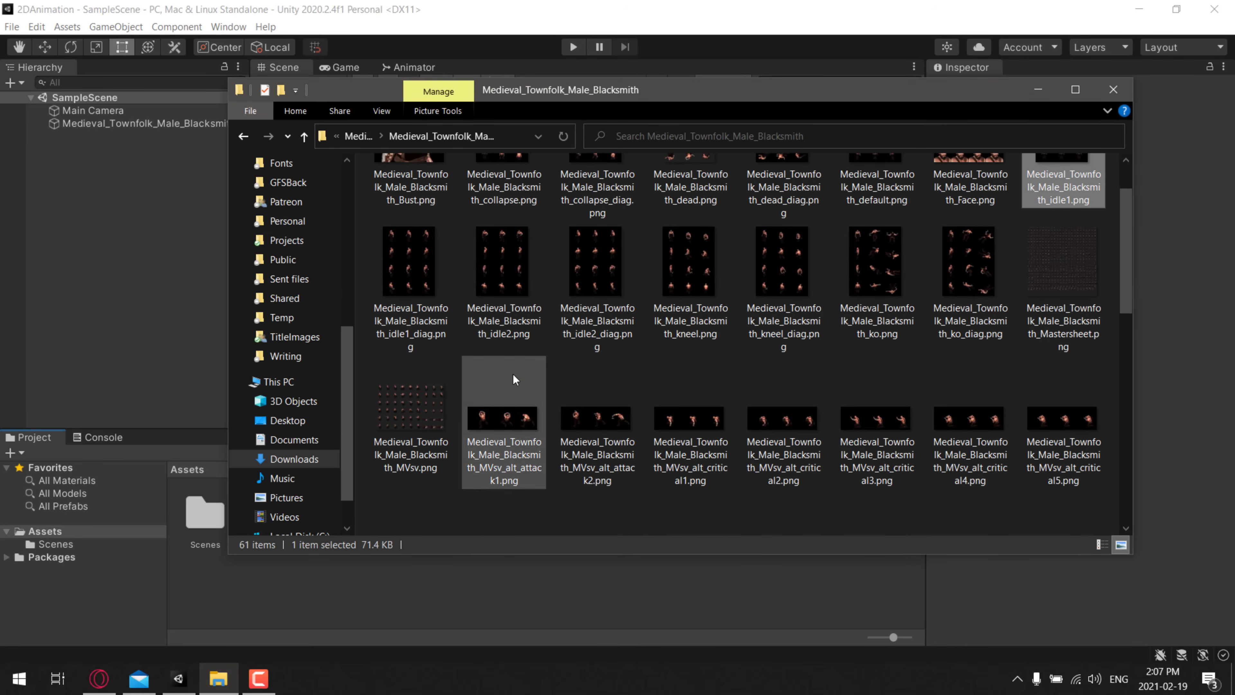
scroll(560, 346, "up", 2)
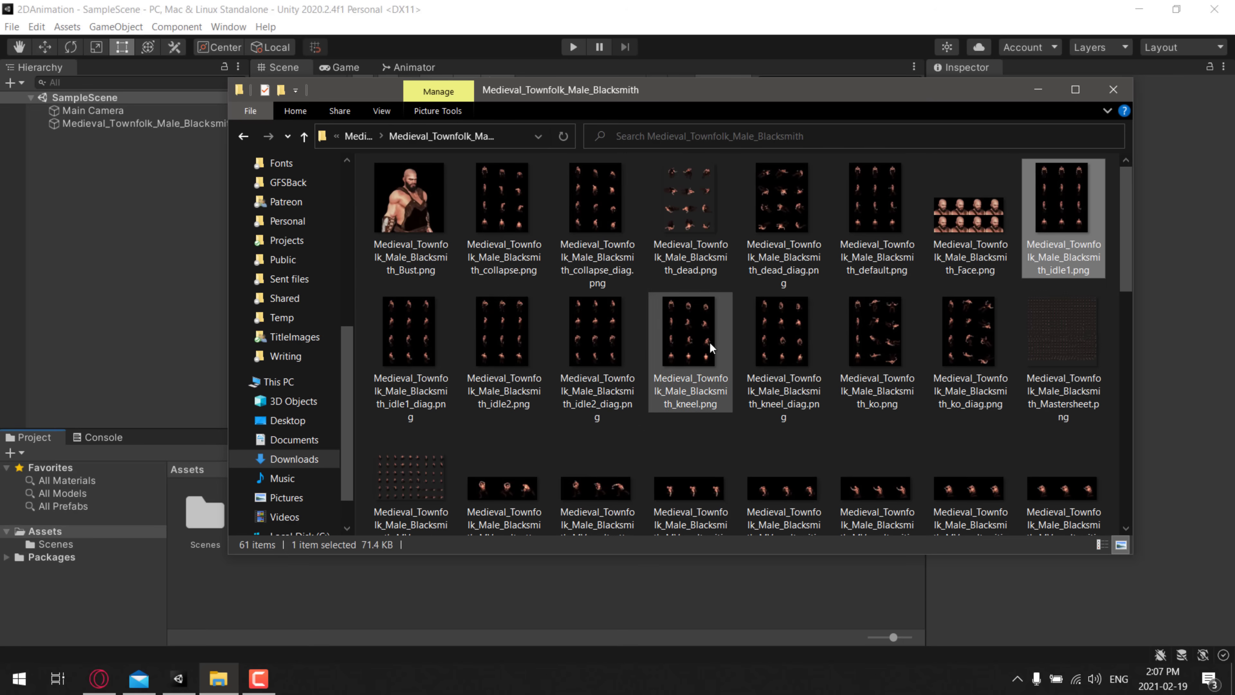
left_click(852, 342)
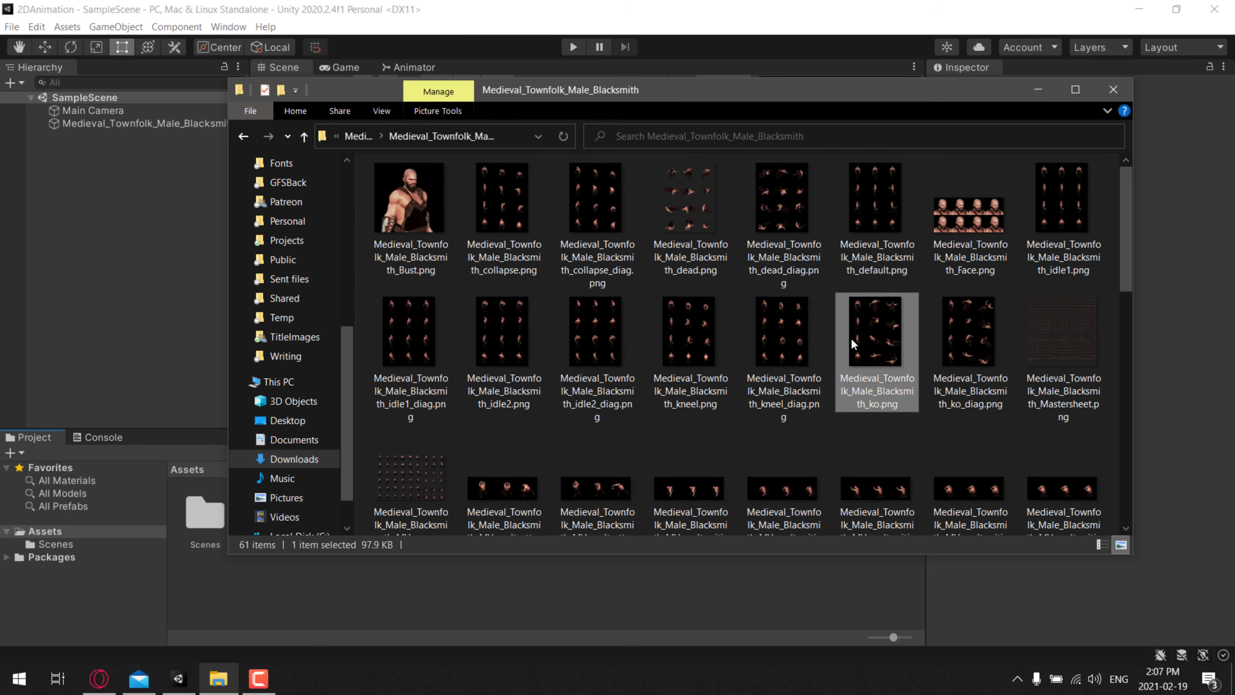
double_click(872, 328)
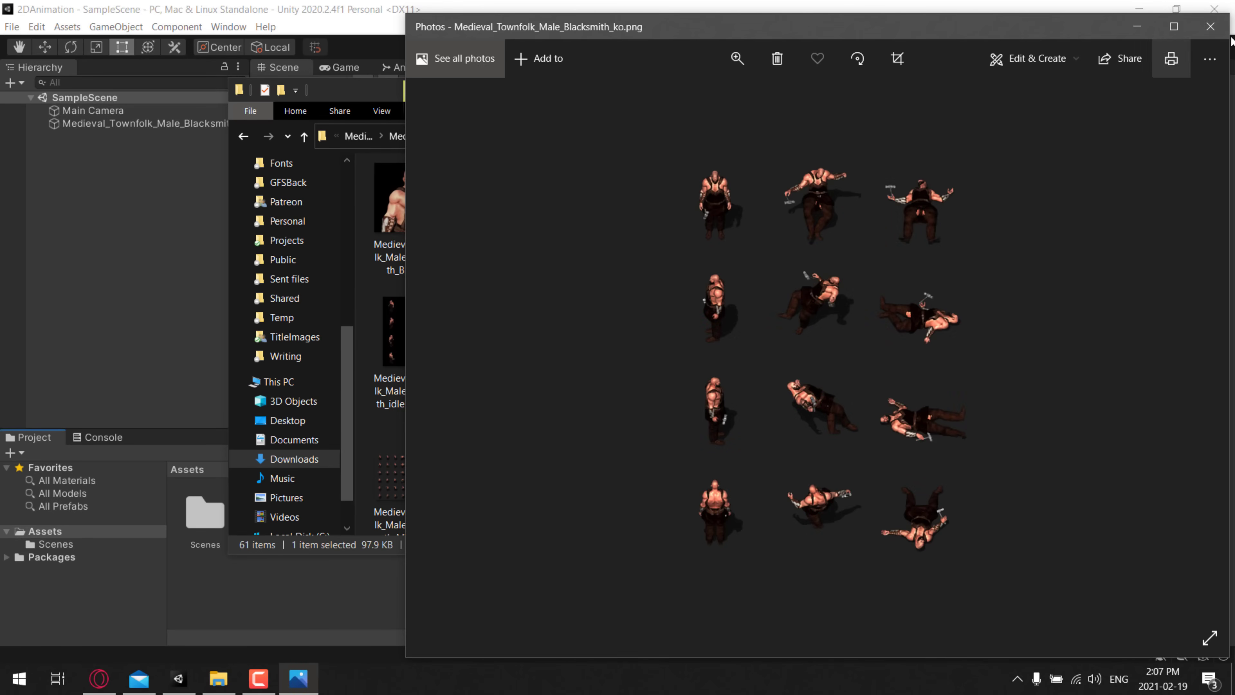
left_click(1210, 27)
left_click_drag(876, 345, 311, 606)
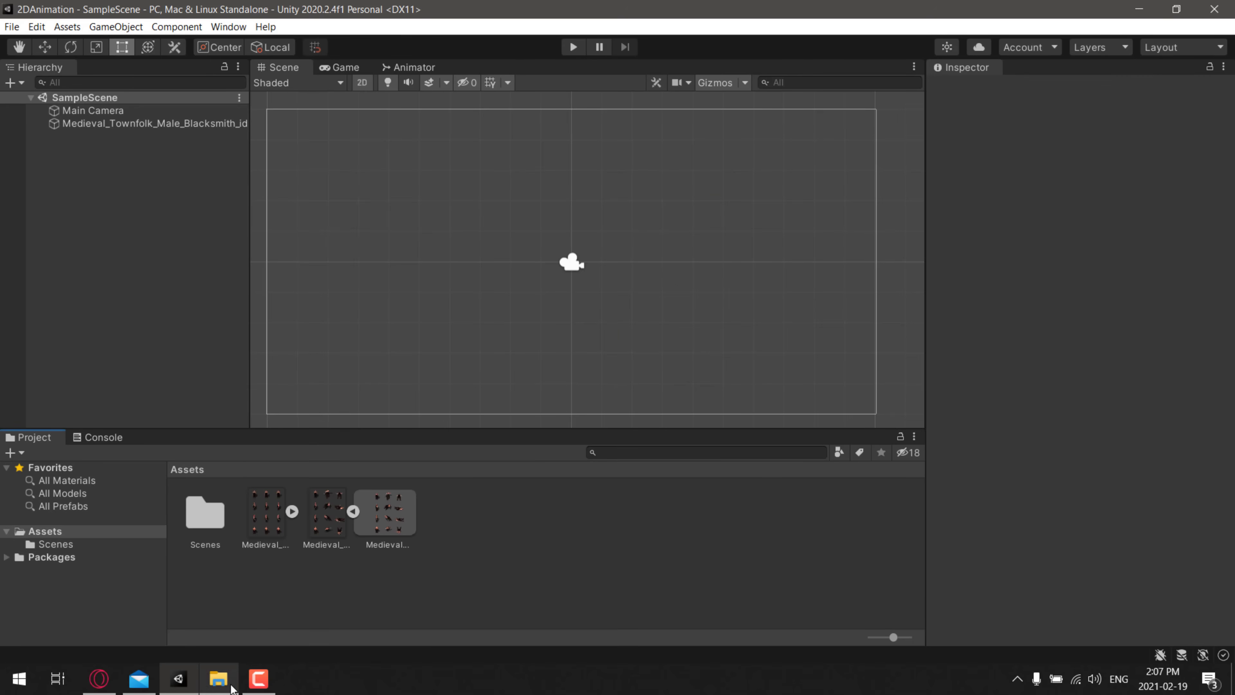
Preview the running_diag.png sprite sheet, then return to the Unity editor.
left_click(218, 678)
scroll(705, 479, "down", 3)
scroll(703, 471, "down", 5)
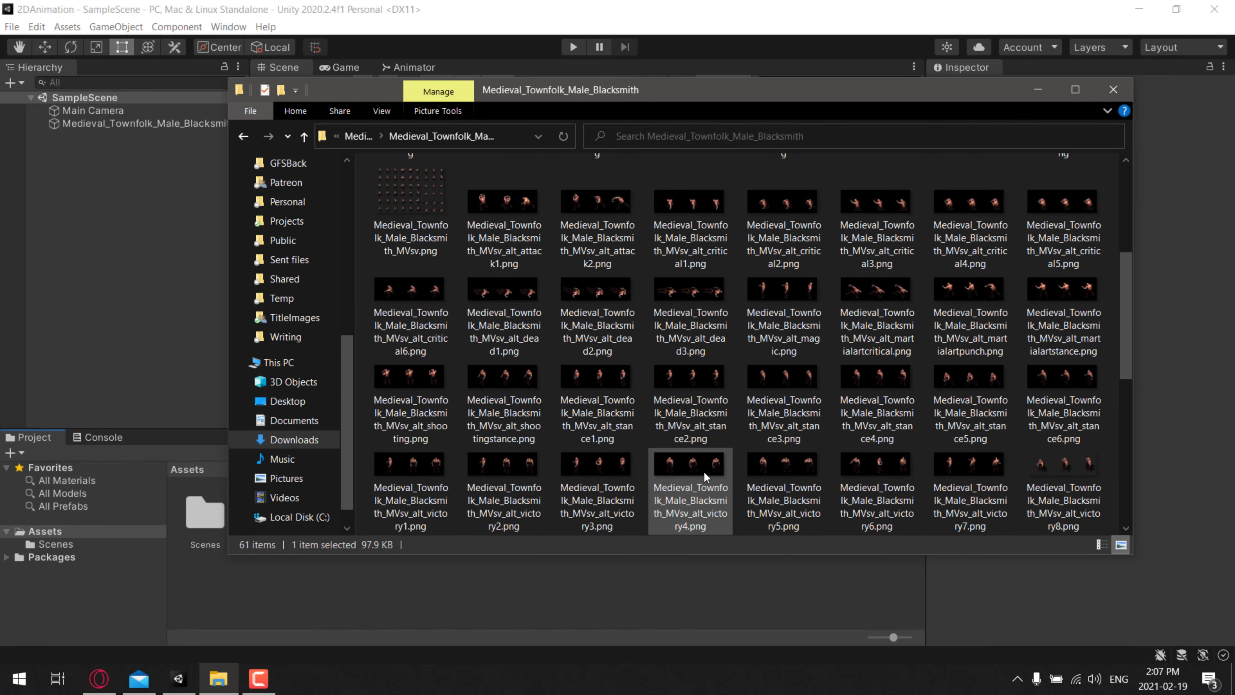
double_click(614, 320)
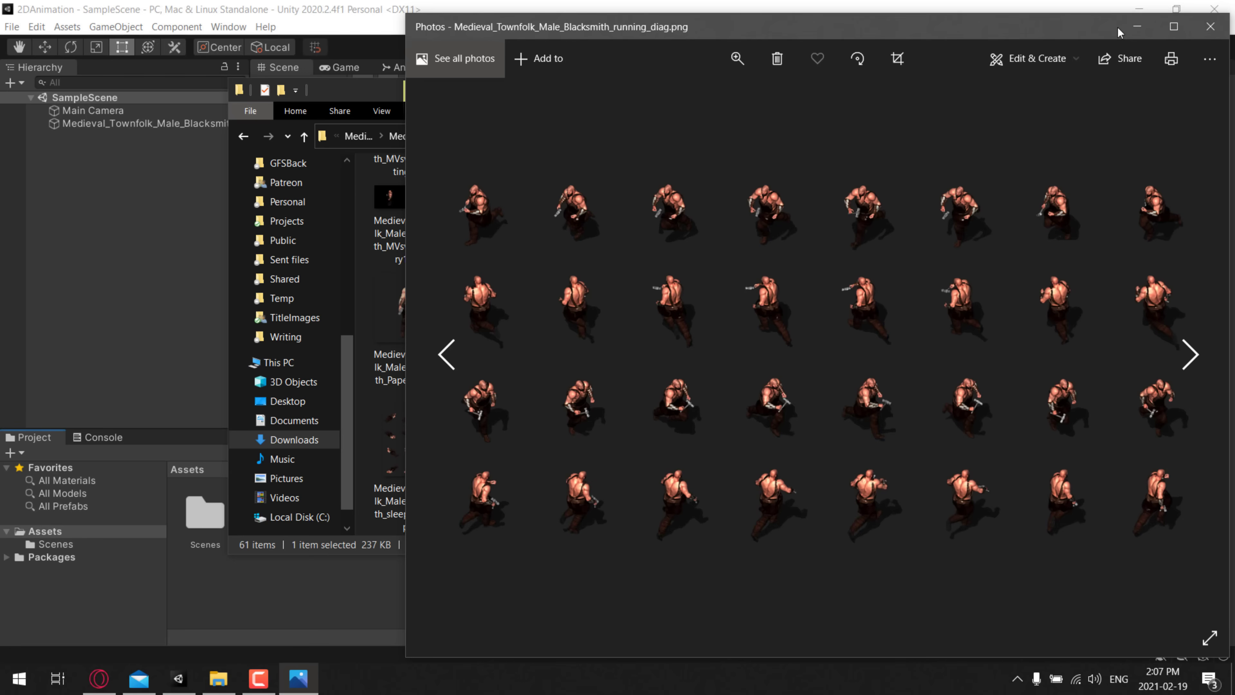
left_click(1211, 27)
left_click(645, 597)
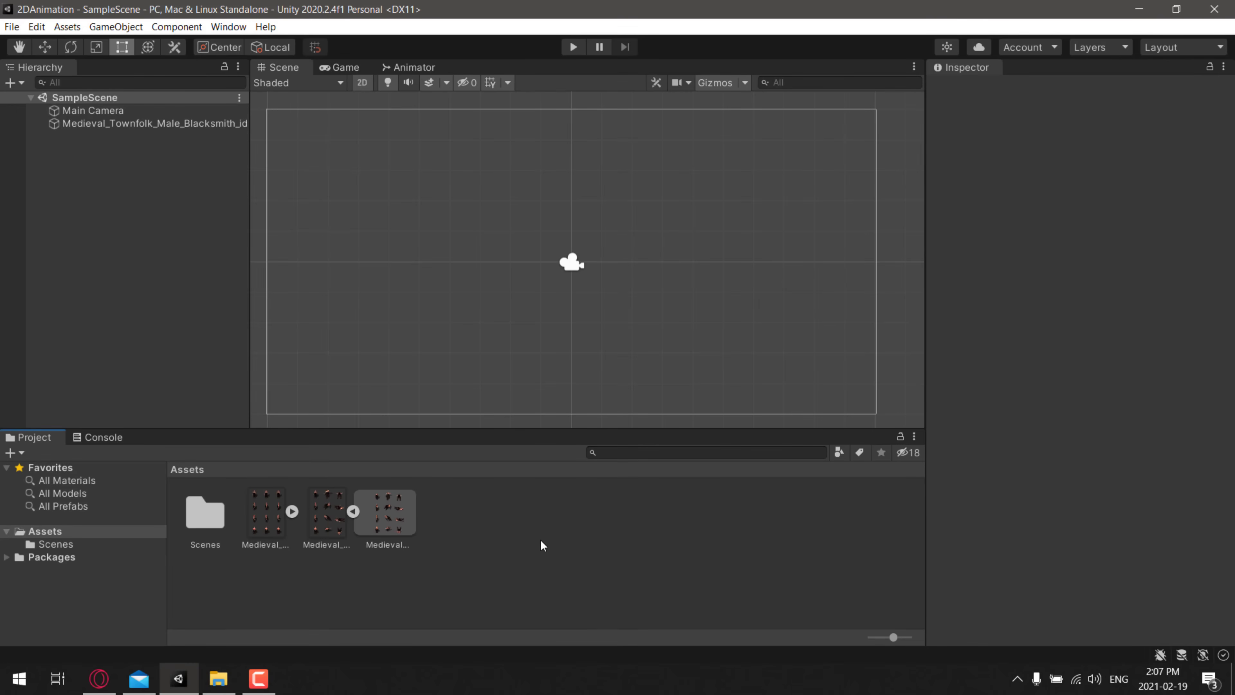
Set the idle1 sprite sheet's Sprite Mode to Multiple and launch the Sprite Editor.
left_click(265, 502)
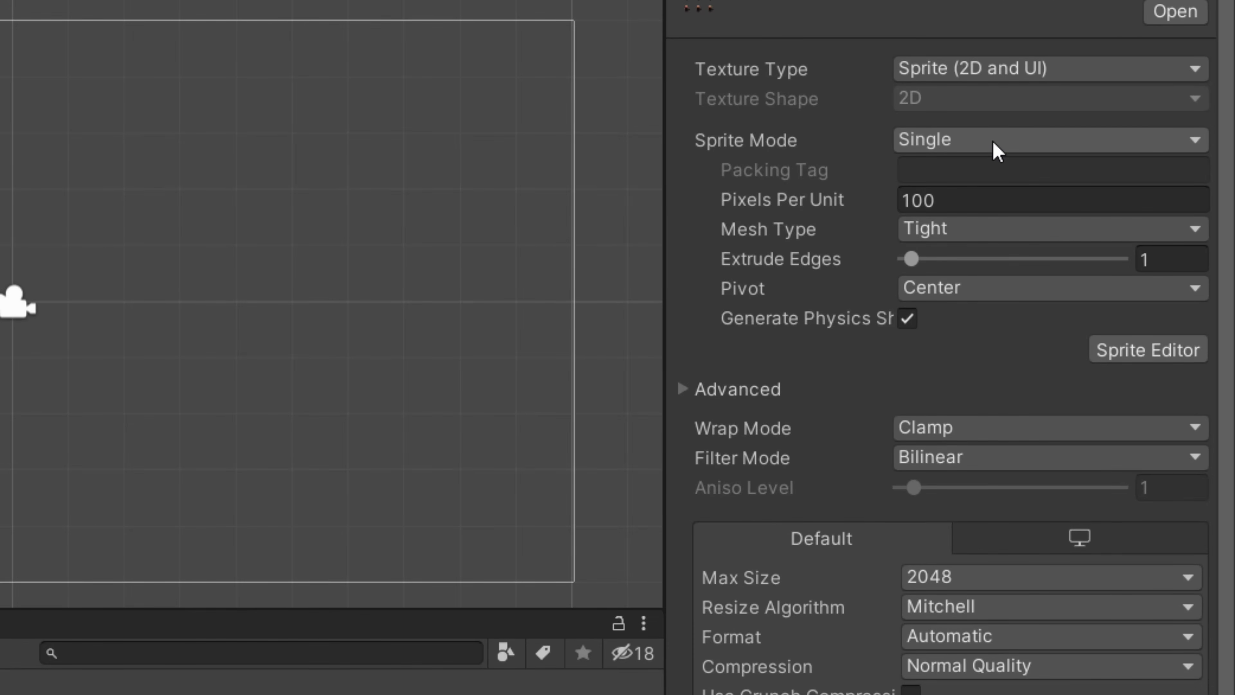
left_click(993, 141)
left_click(991, 197)
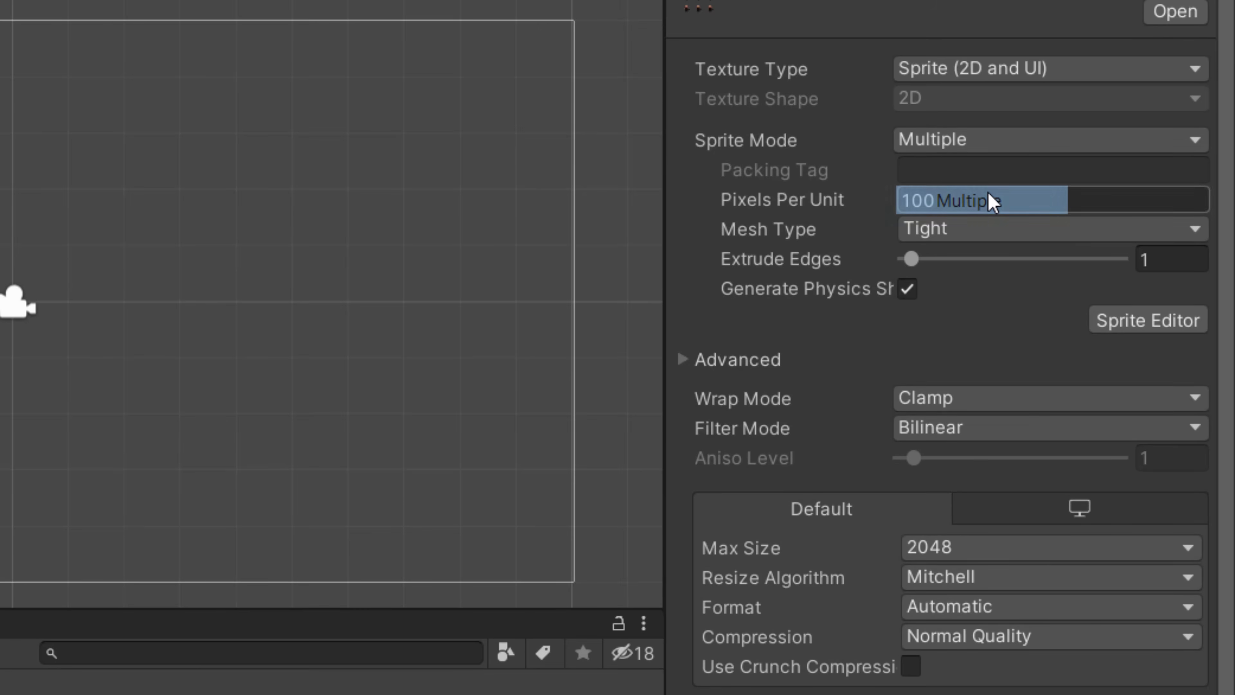
left_click(1153, 319)
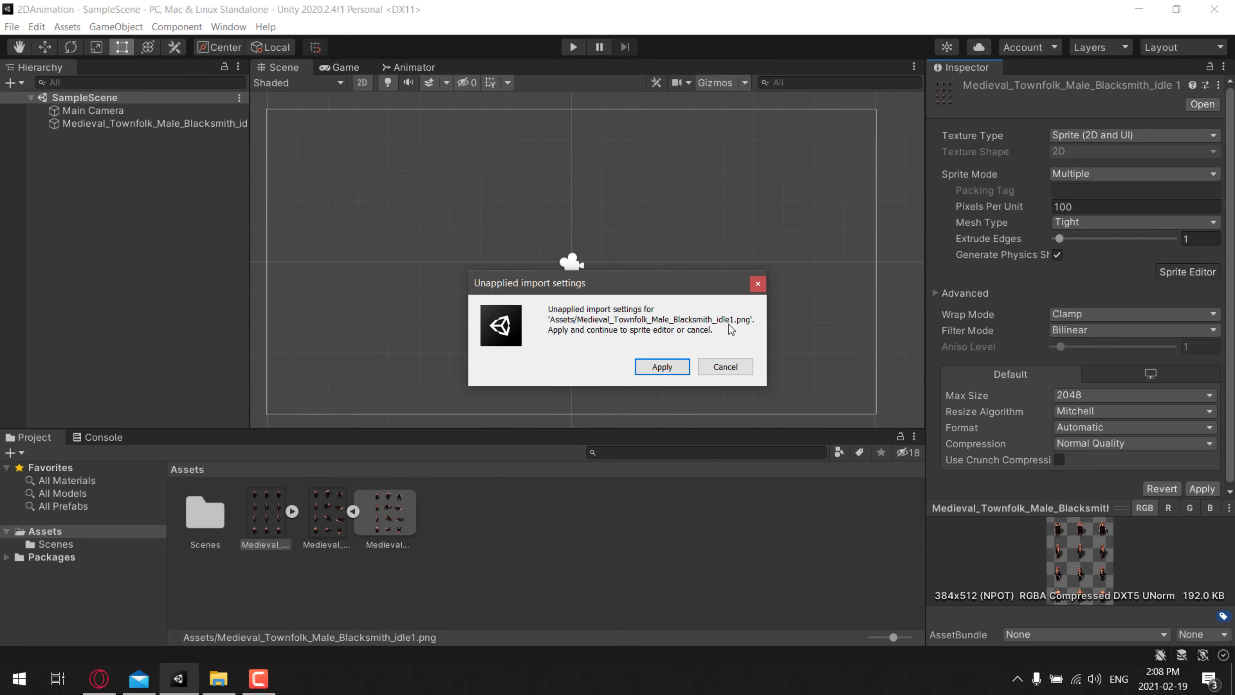
Apply the import settings and slice idle1 automatically, then by 128×128 cell size.
left_click(318, 469)
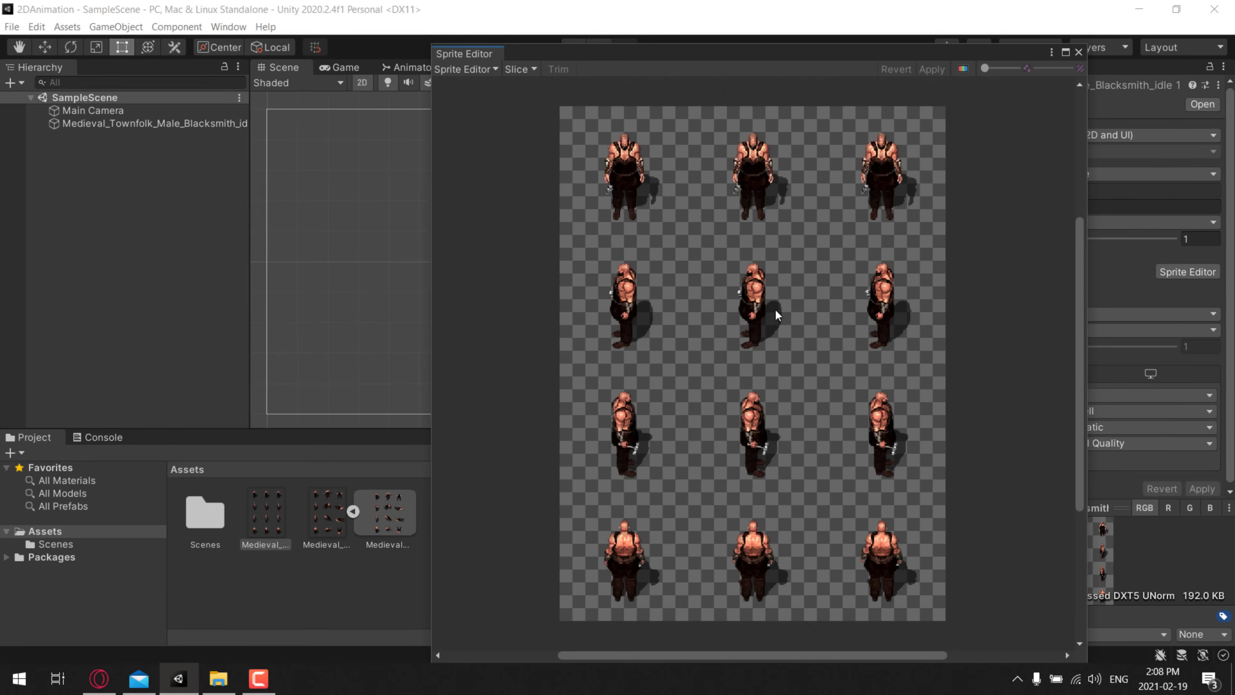
left_click(521, 70)
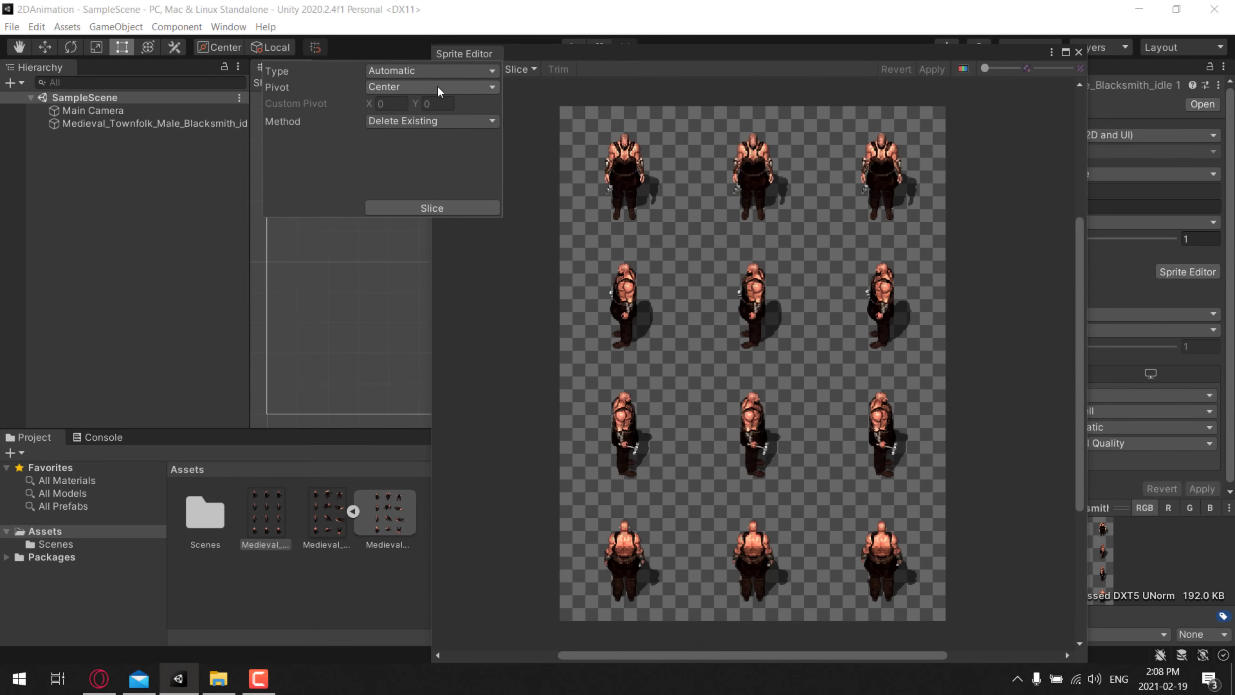
left_click(444, 206)
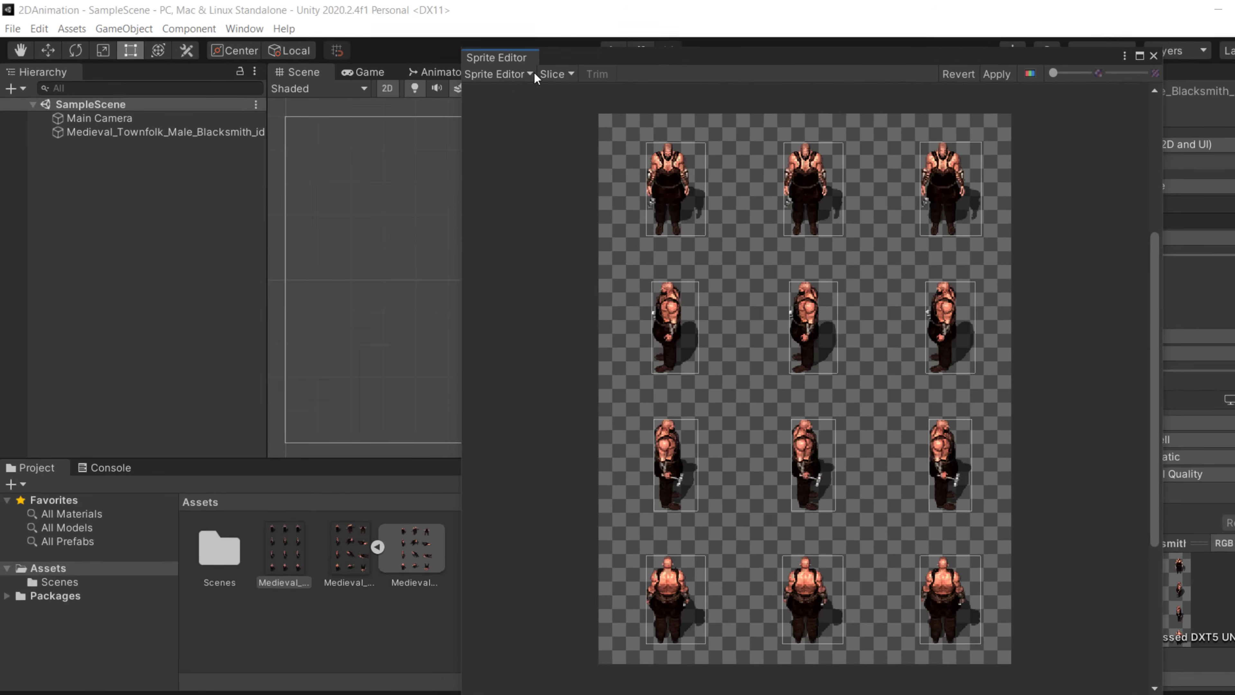
left_click(557, 74)
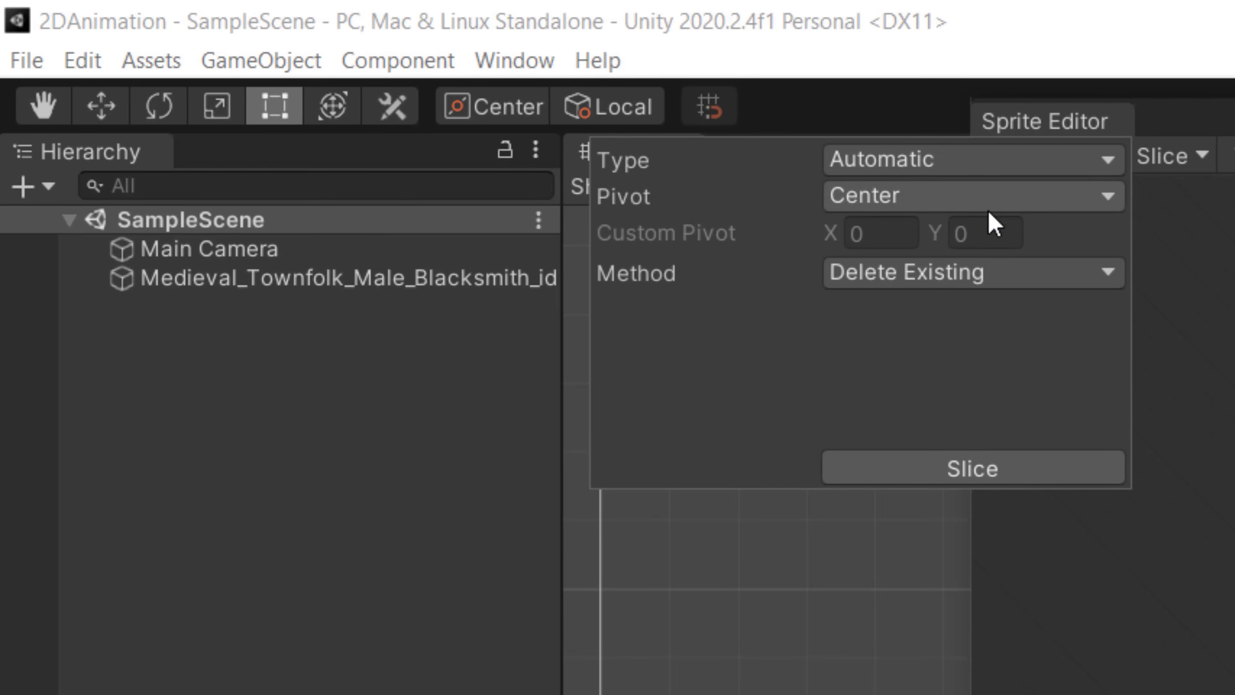
left_click(954, 164)
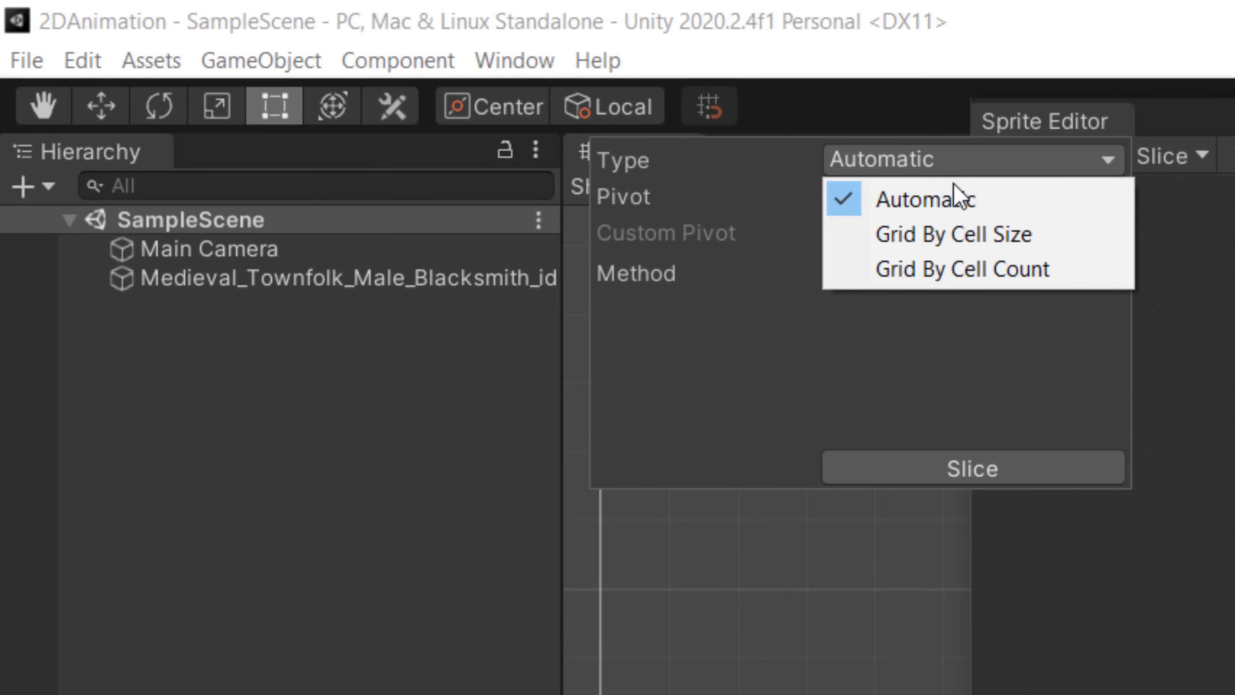
left_click(998, 237)
left_click(930, 204)
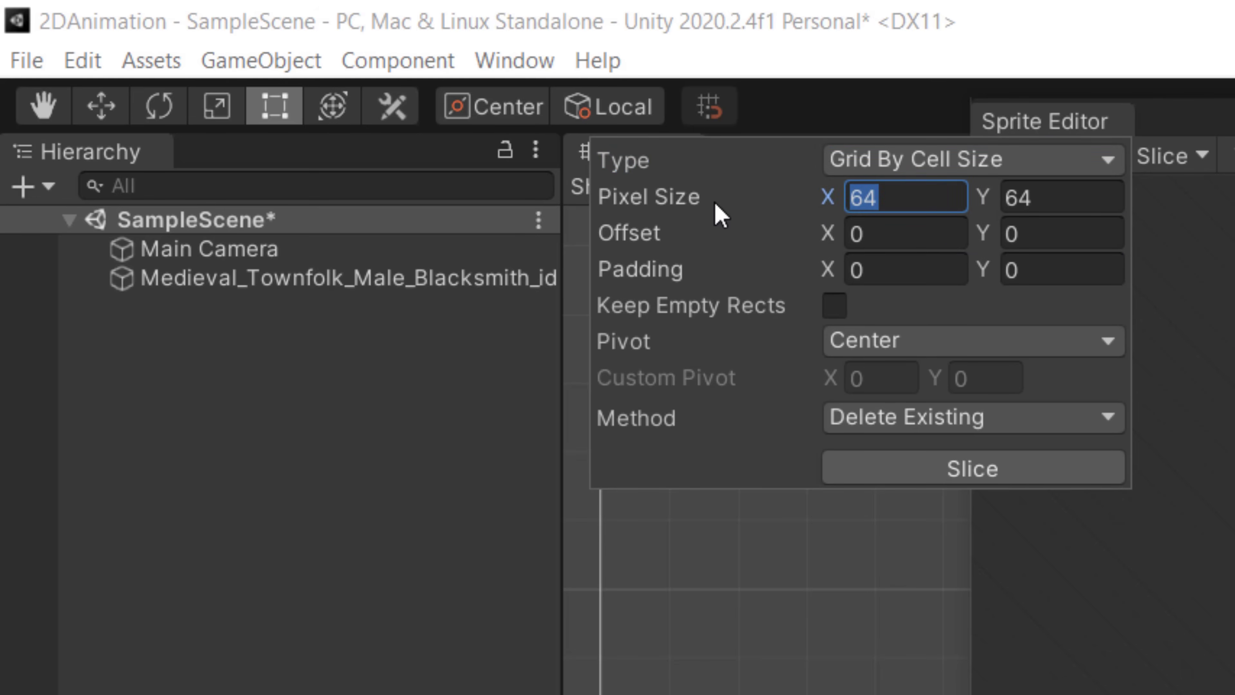
type("128")
key("Tab")
type("128")
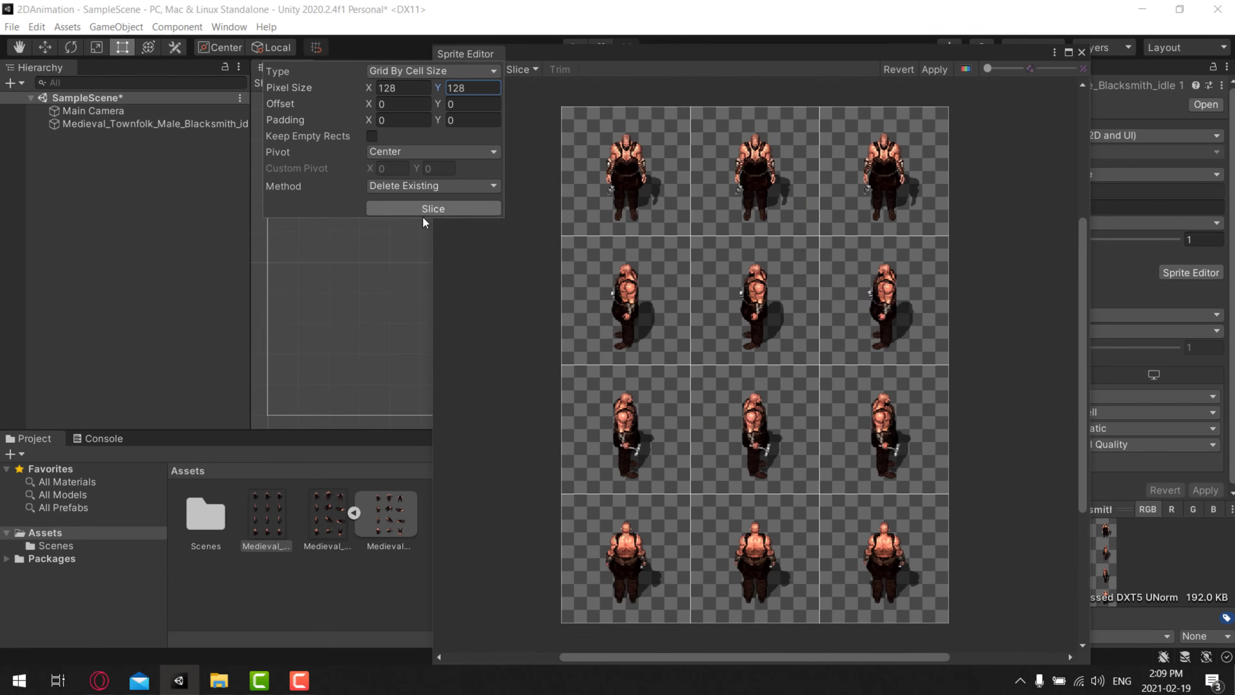
left_click(973, 469)
Re-slice idle1 by cell count with 3 columns and 4 rows, apply, and close the Sprite Editor.
left_click(428, 70)
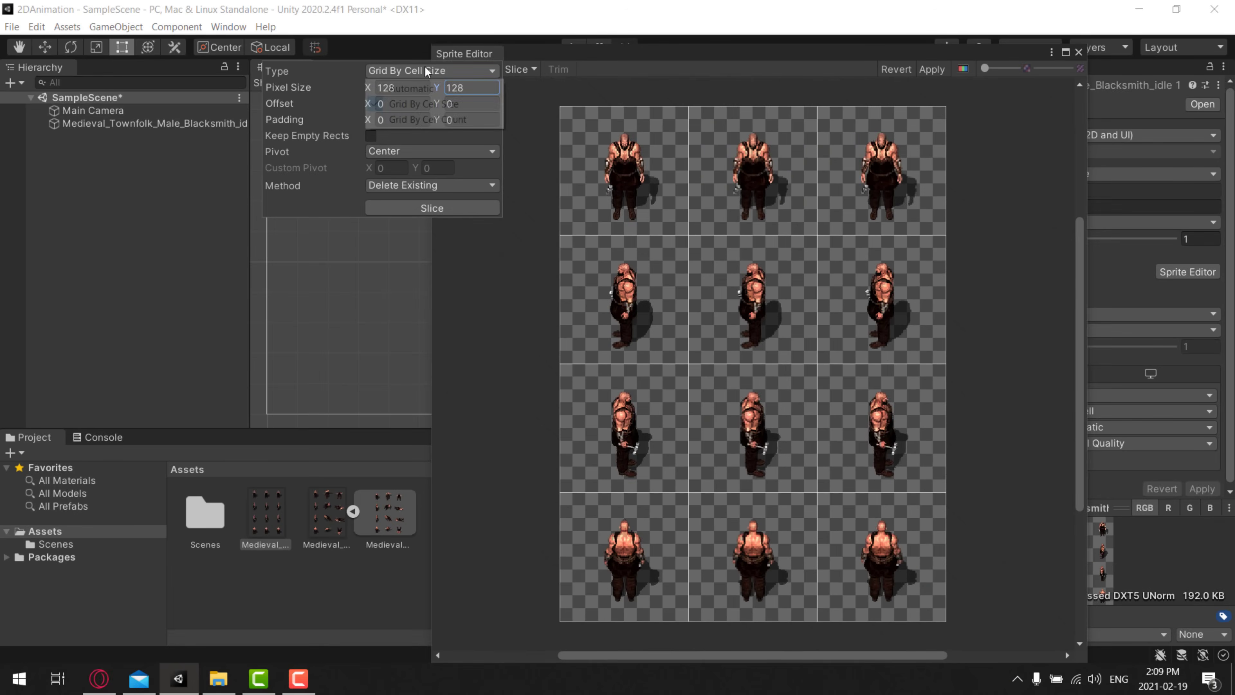
left_click(416, 120)
left_click(395, 87)
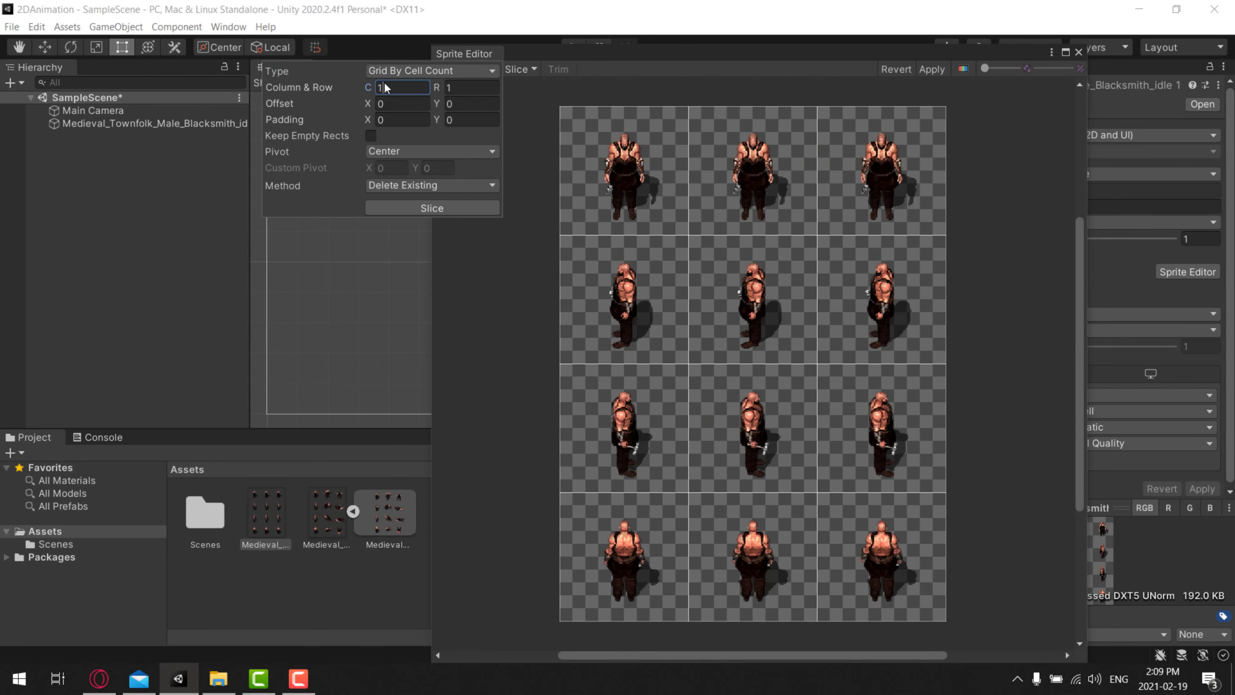
type("3")
left_click(468, 86)
type("4")
left_click(621, 55)
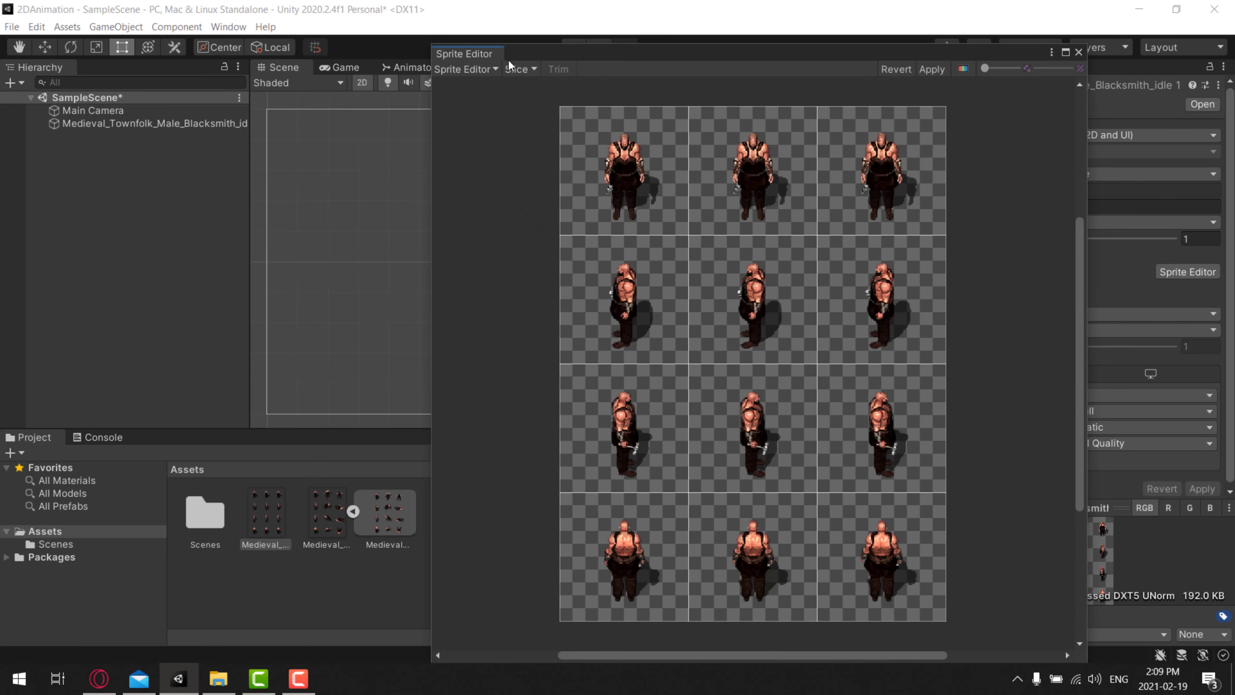
left_click(484, 69)
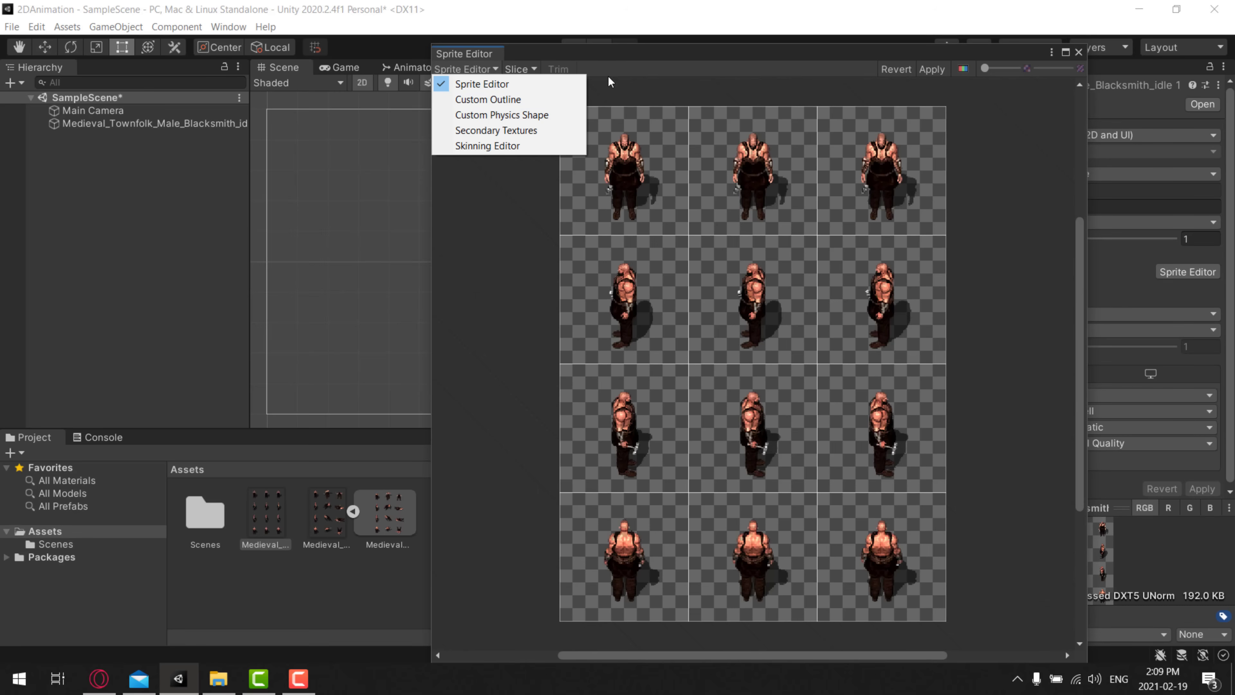
left_click(642, 63)
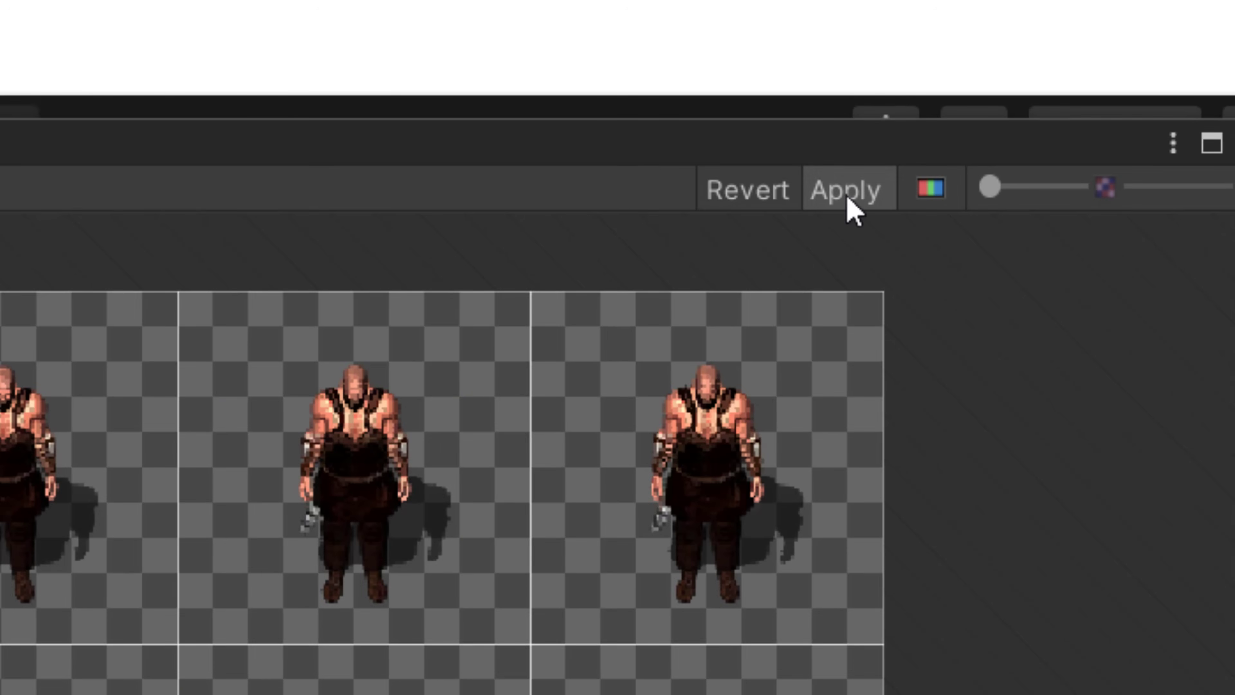
left_click(916, 91)
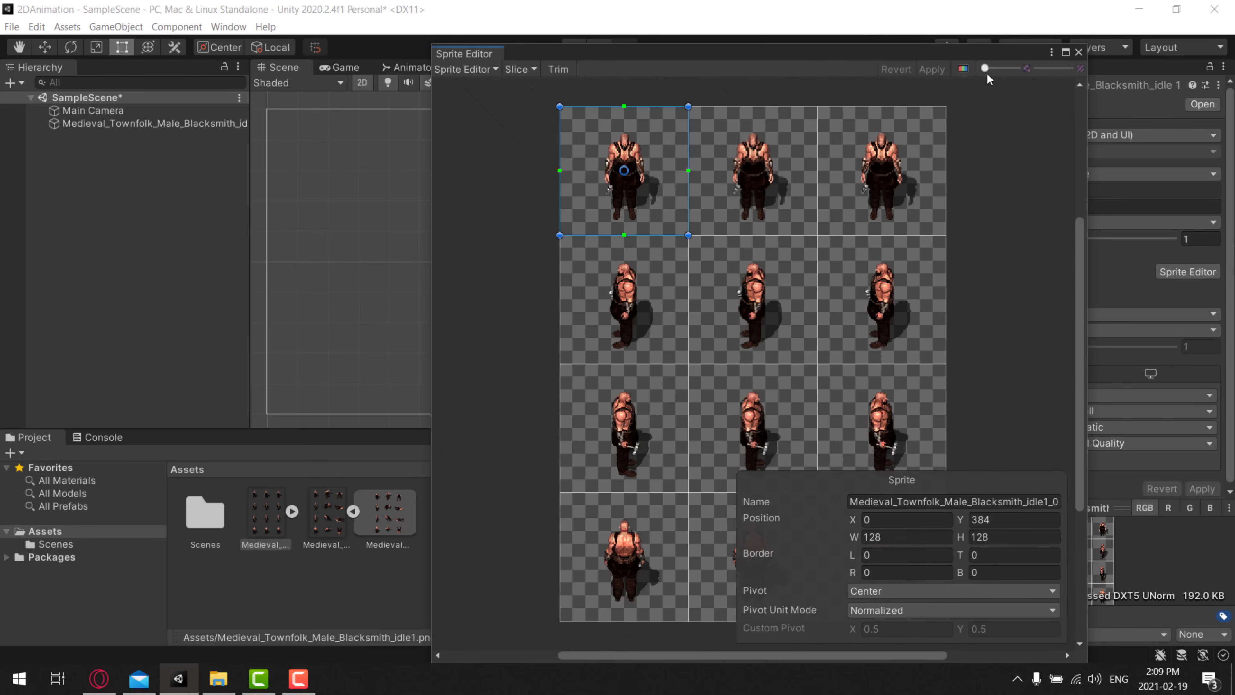
left_click(1078, 53)
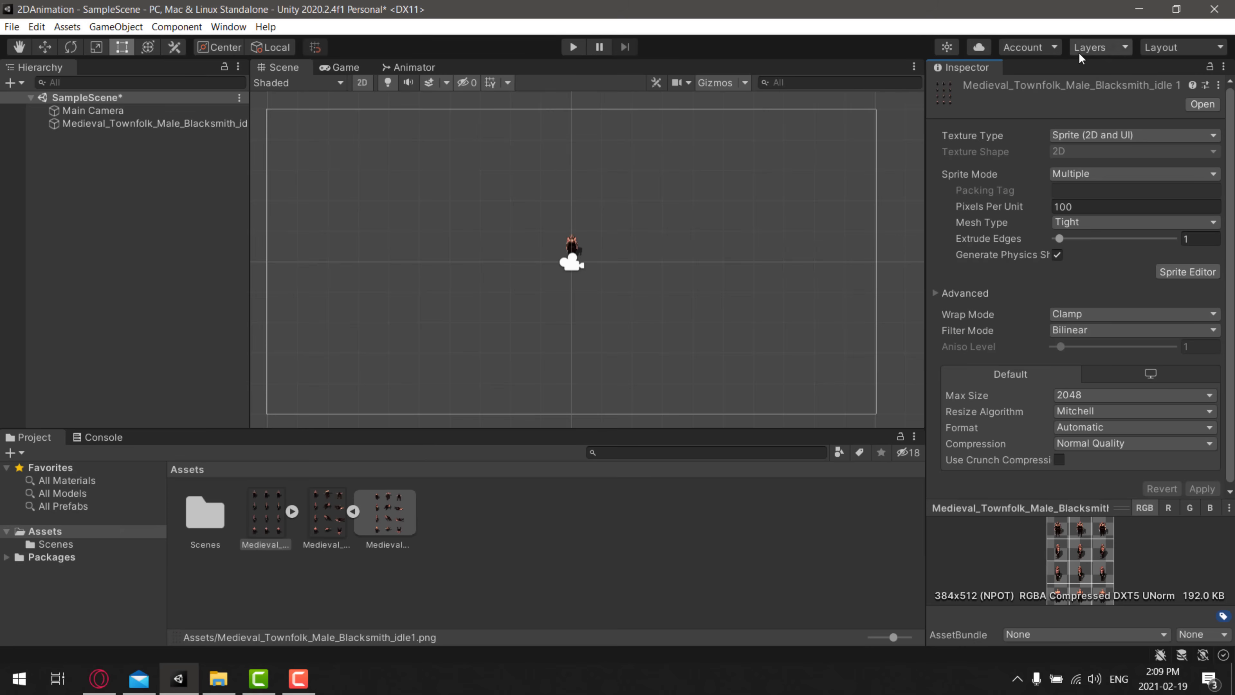
Select the ko sprite sheet and set its Sprite Mode to Multiple.
left_click(292, 511)
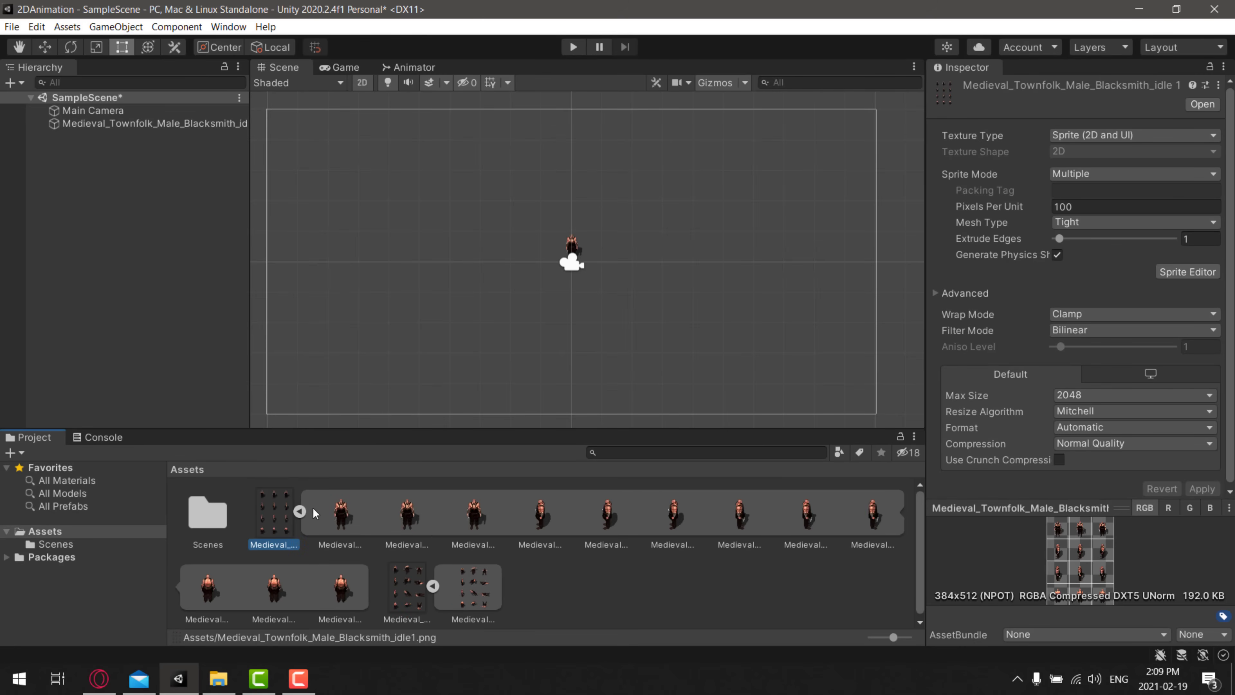
left_click(299, 510)
left_click(342, 522)
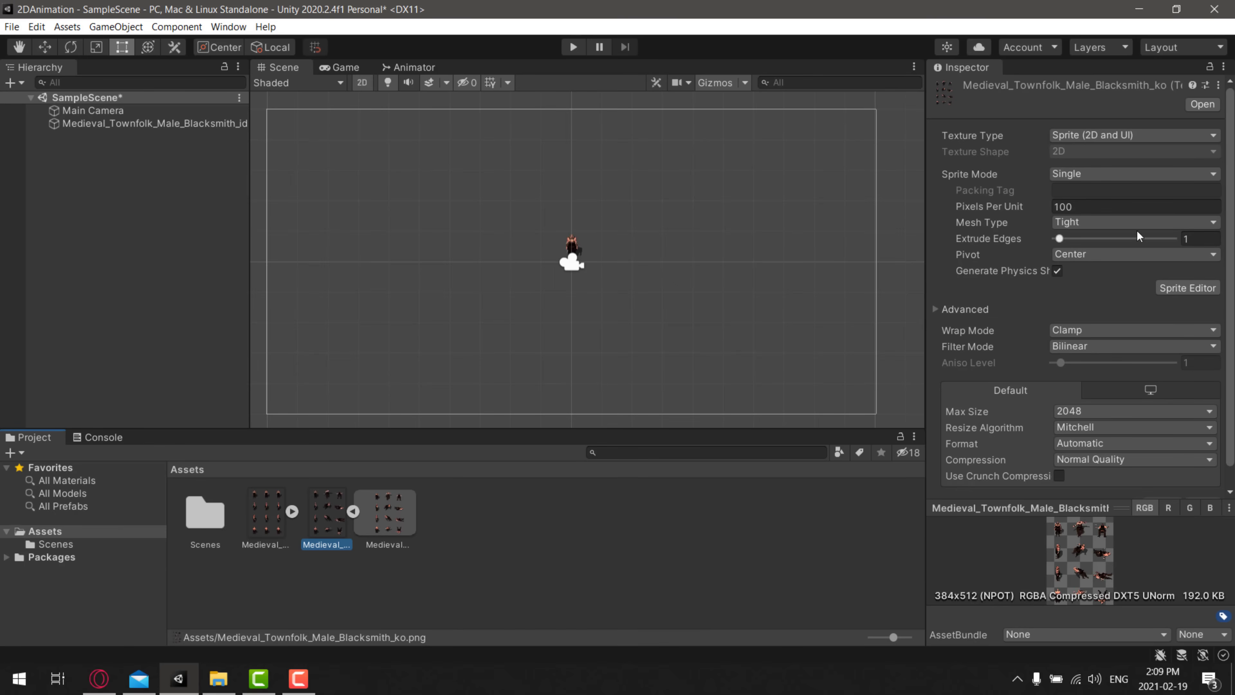
left_click(1136, 174)
left_click(1070, 204)
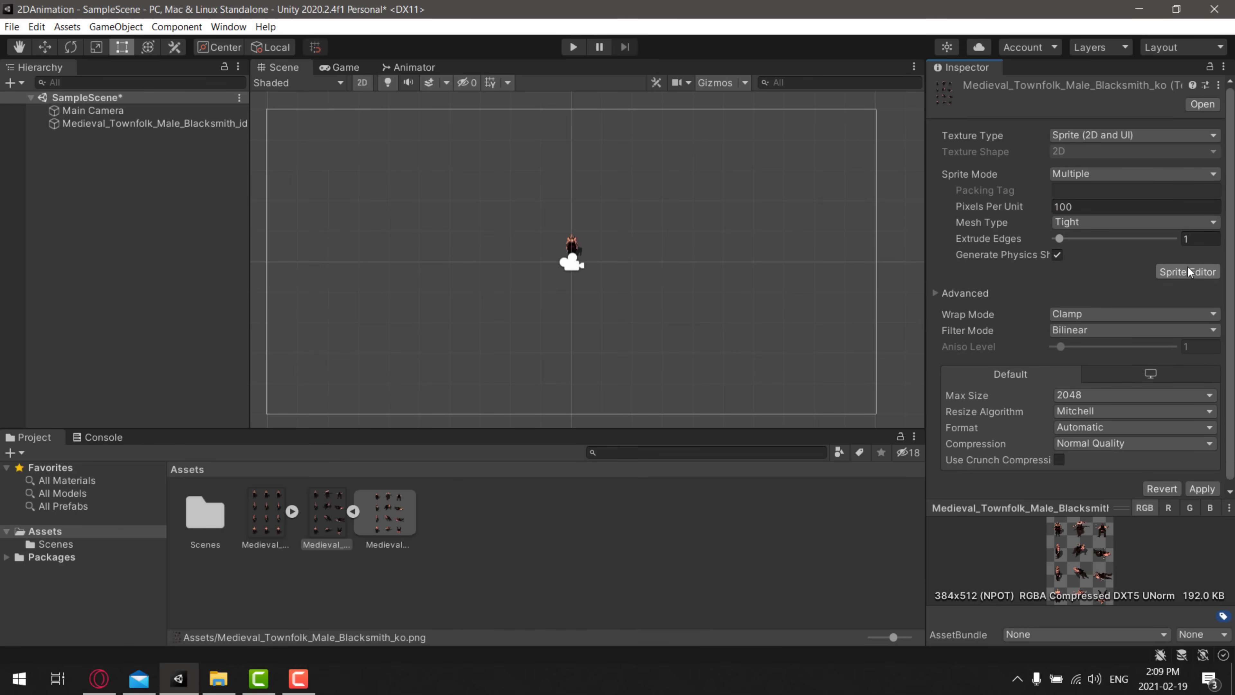
Slice the ko sheet into a 3×4 grid in the Sprite Editor, apply, and close it.
left_click(1192, 272)
left_click(661, 364)
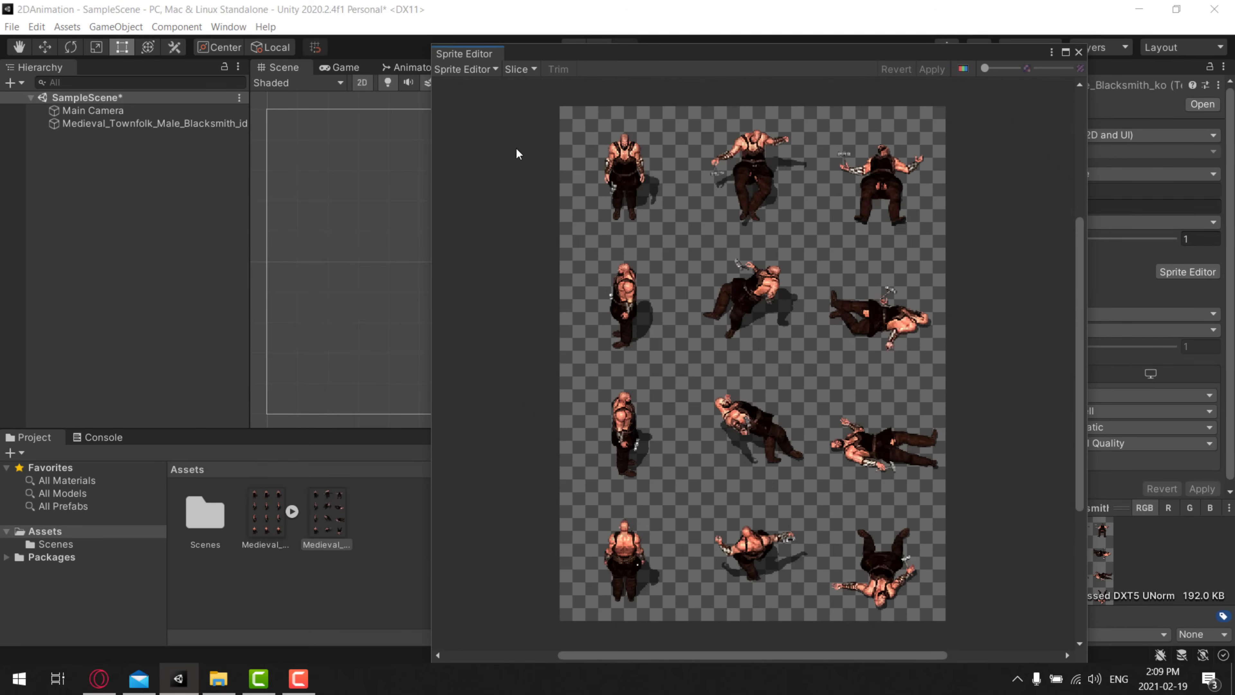
left_click(522, 68)
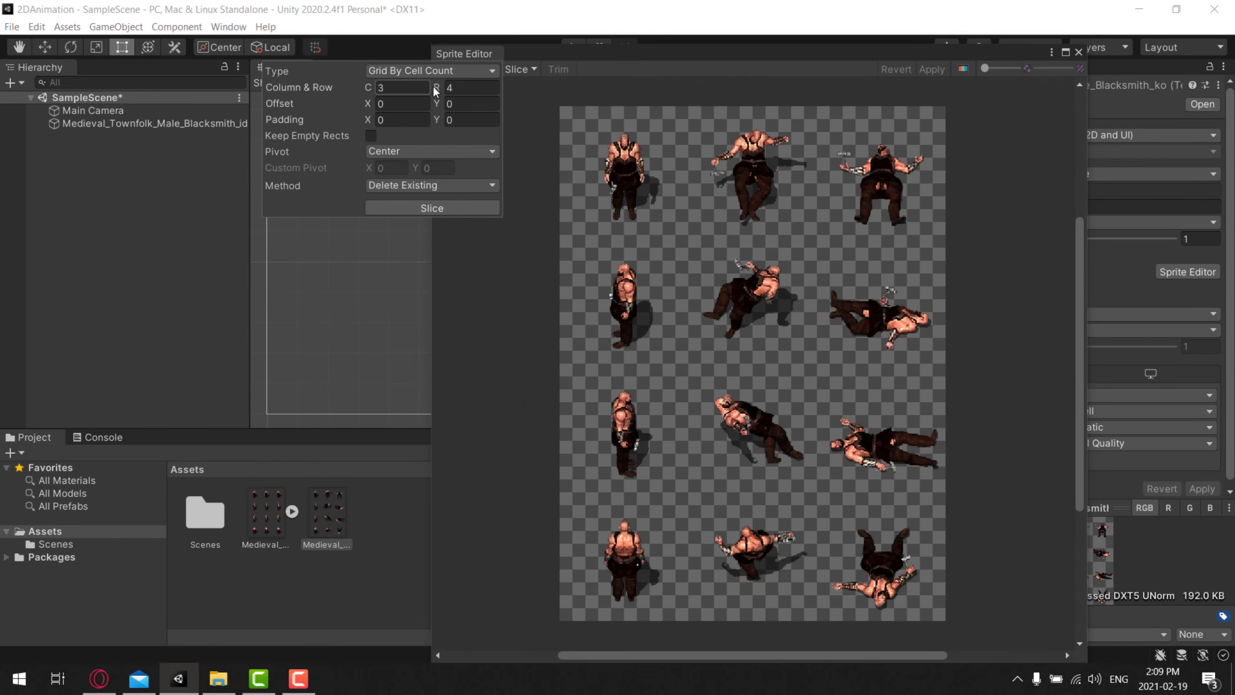
left_click(412, 208)
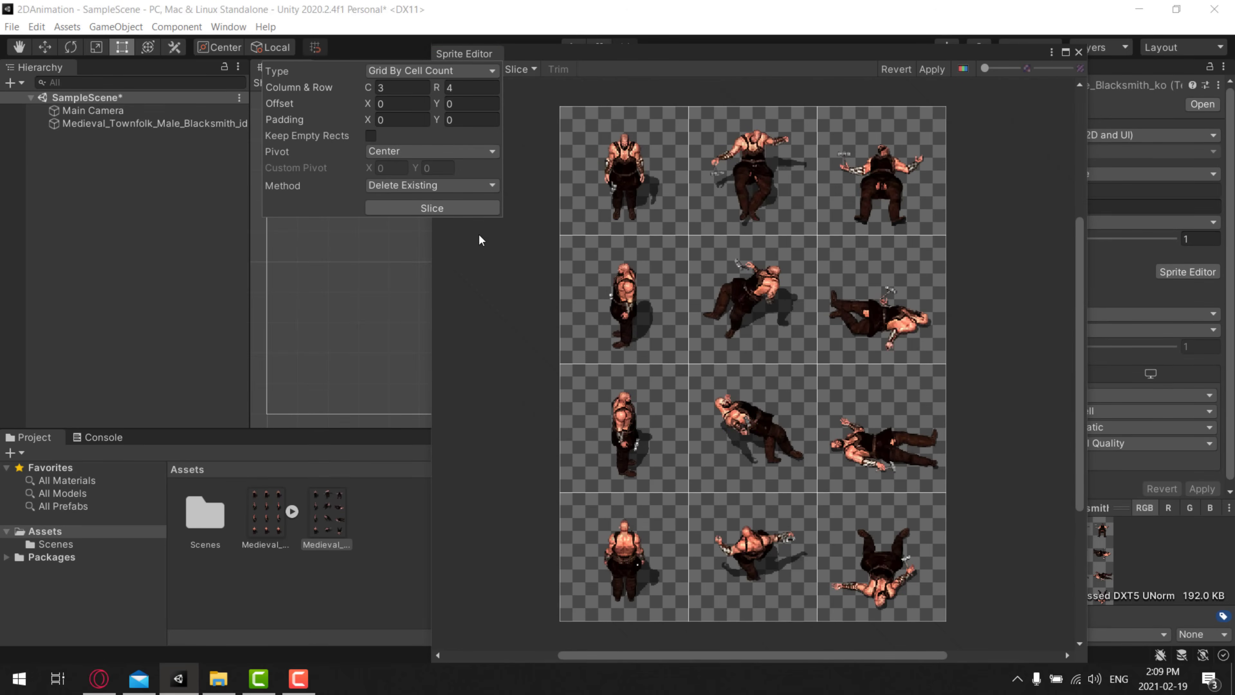
left_click(932, 68)
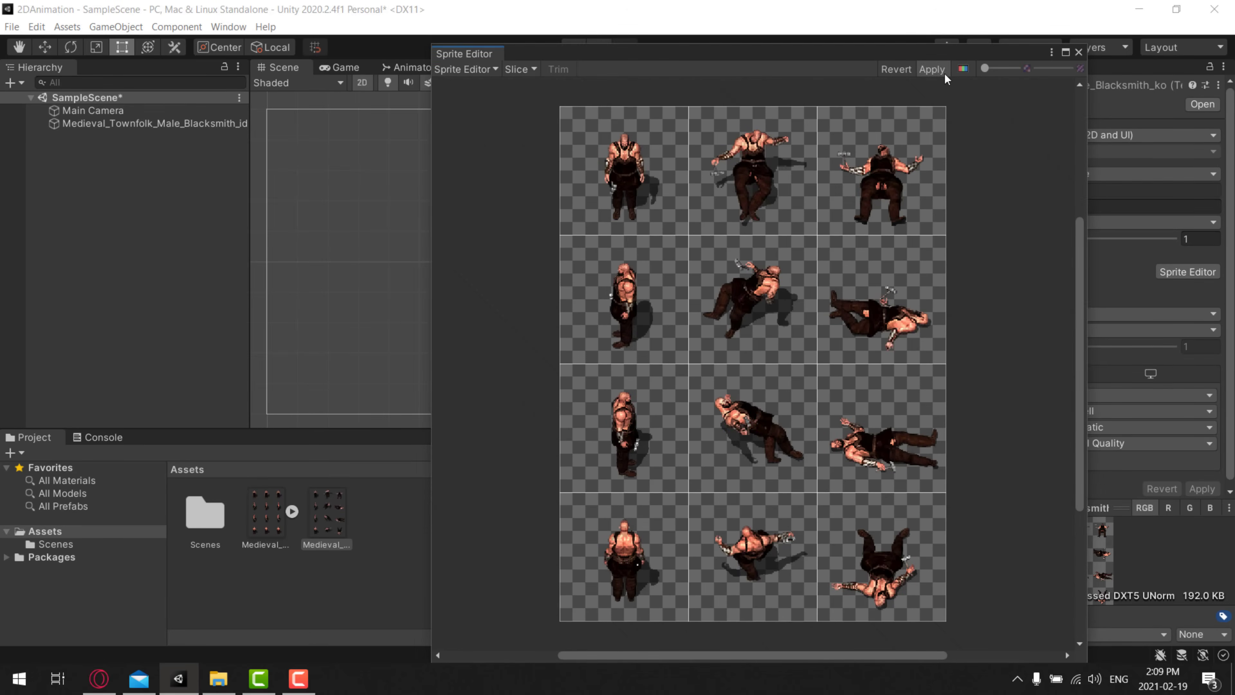
left_click(1079, 52)
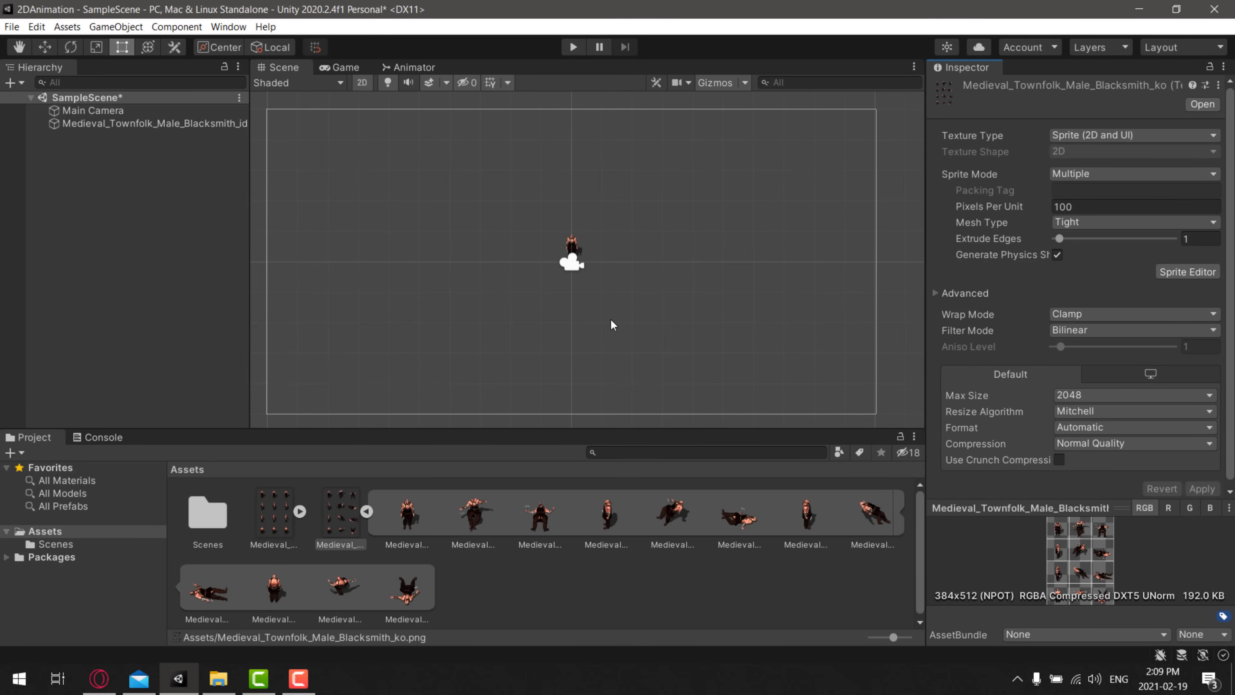
Delete the old blacksmith object and drag the first three idle sprites into the scene, saving the clip as IDLE.
left_click(201, 124)
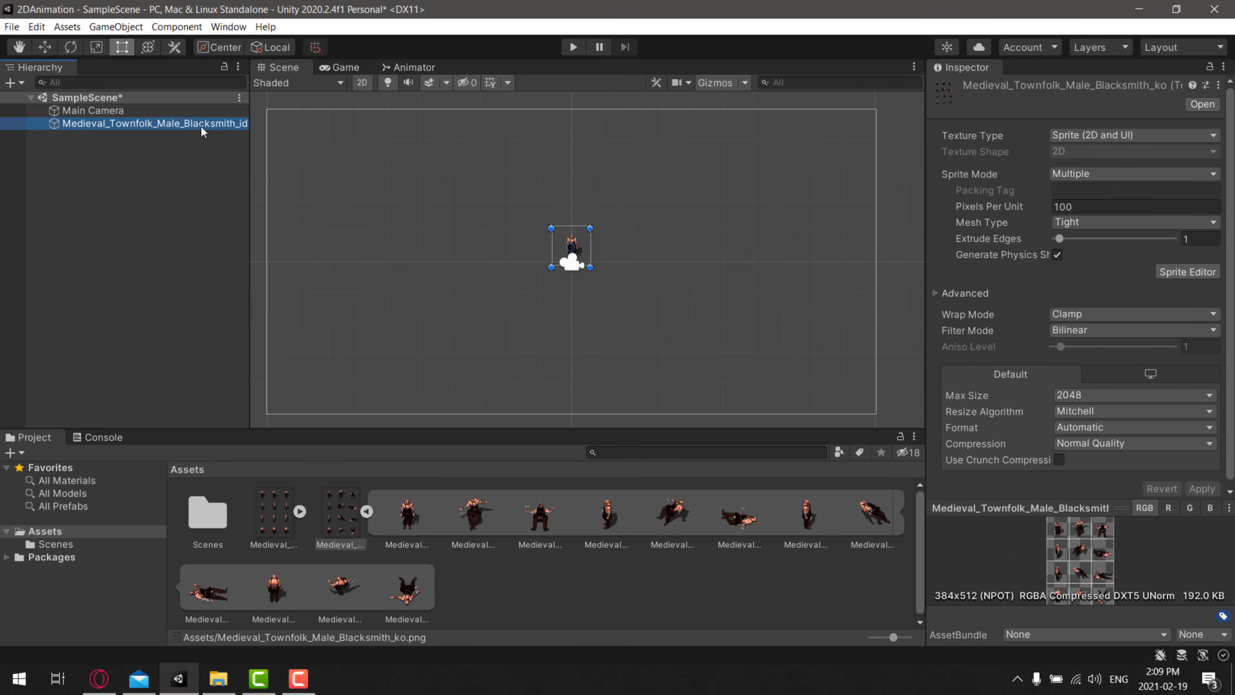
key("Delete")
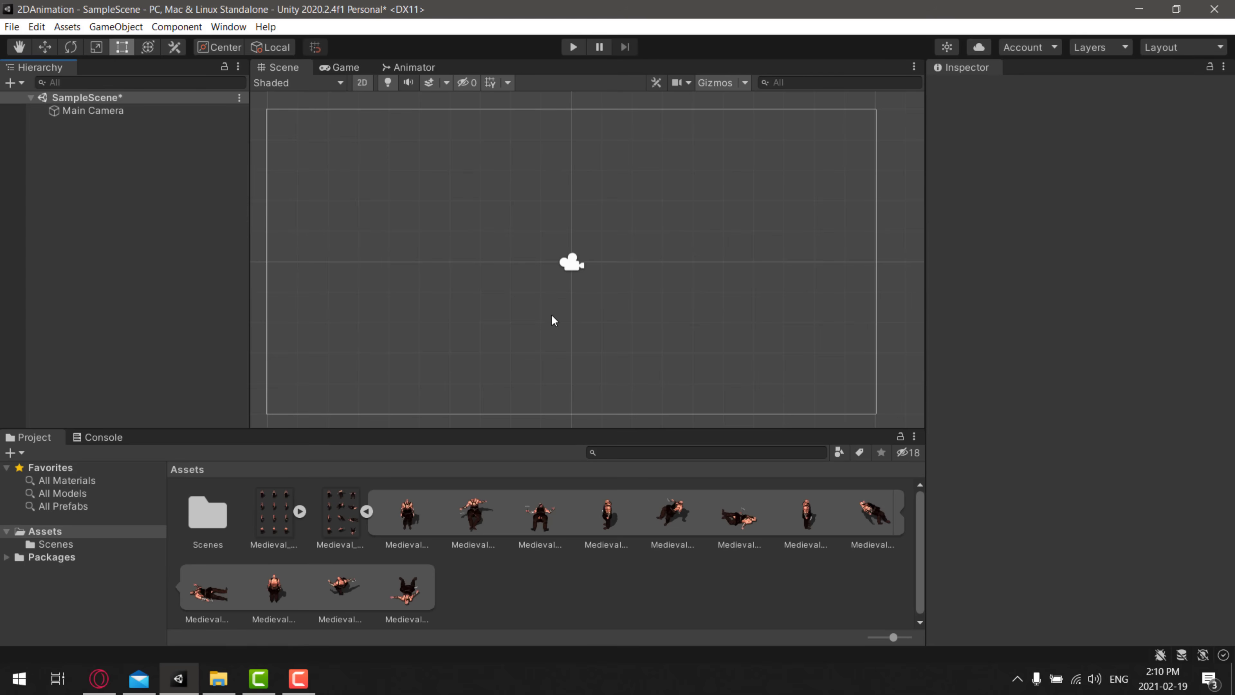
left_click(299, 511)
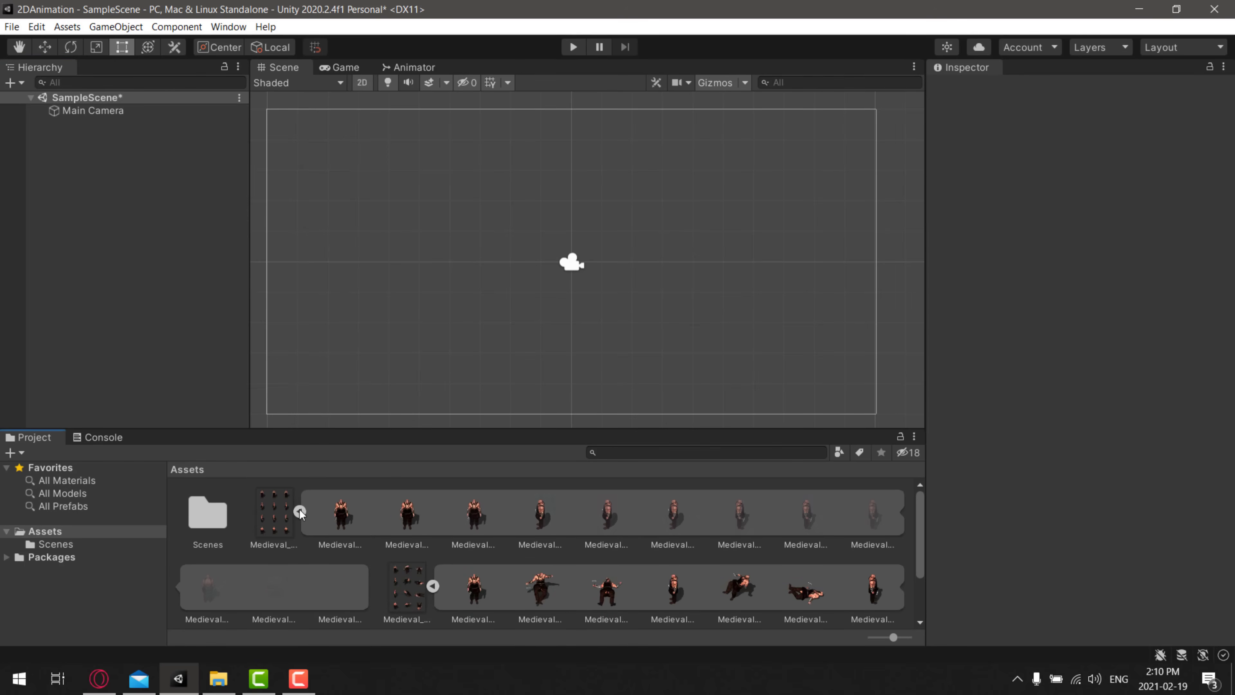
left_click(343, 511)
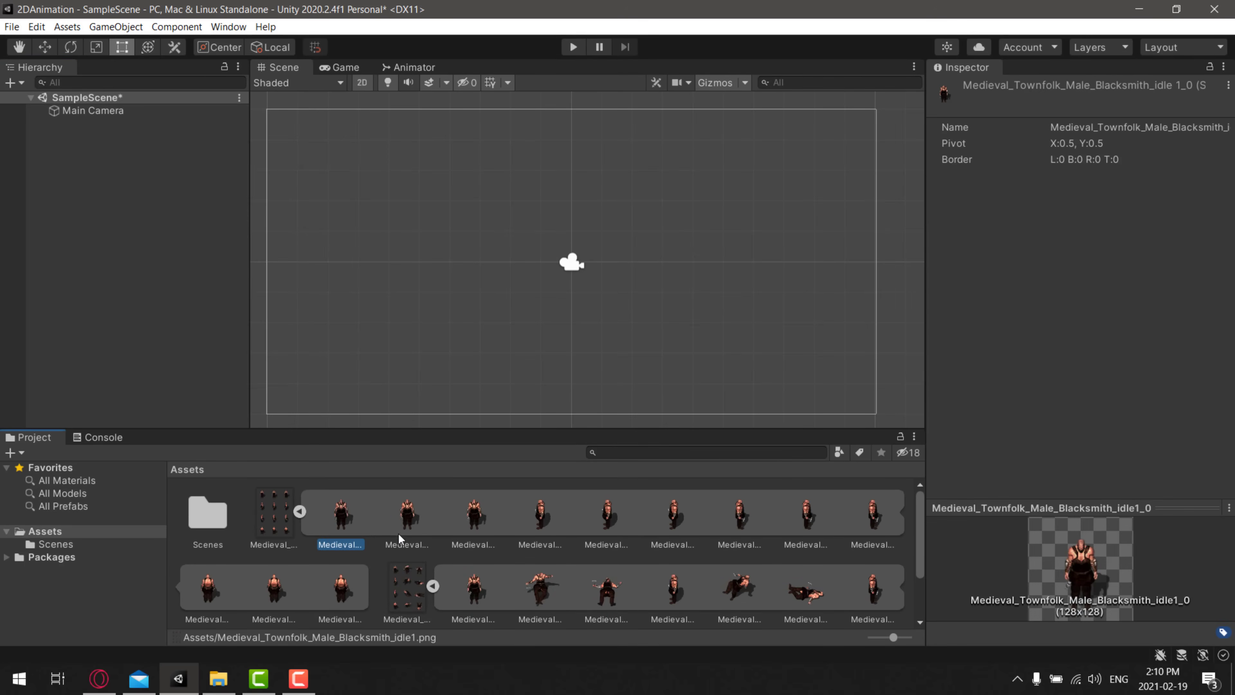
left_click(469, 517, "ctrl")
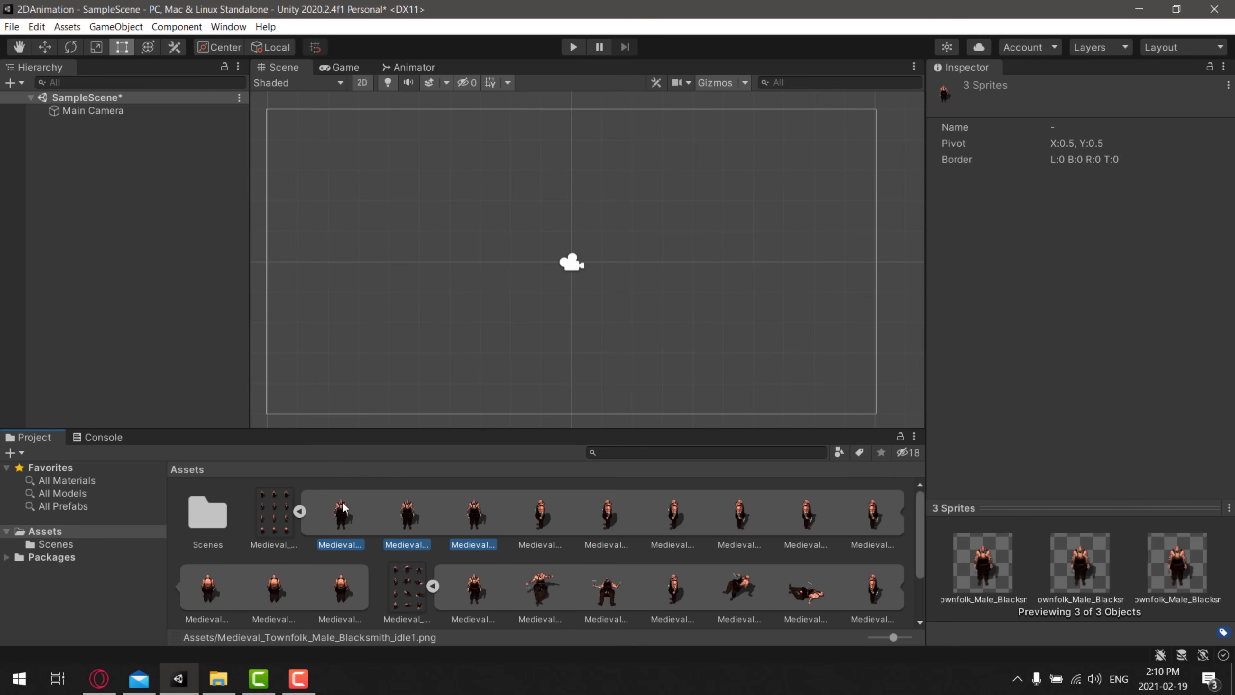
left_click_drag(398, 514, 571, 227)
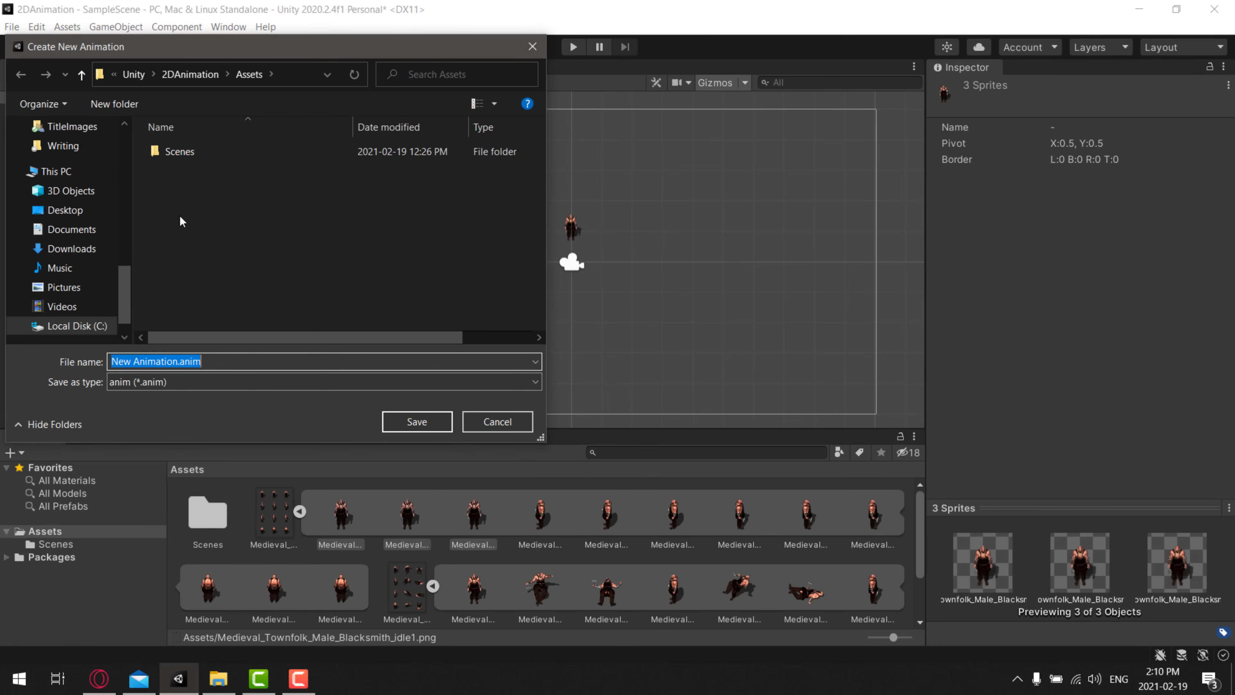
type("IDLE")
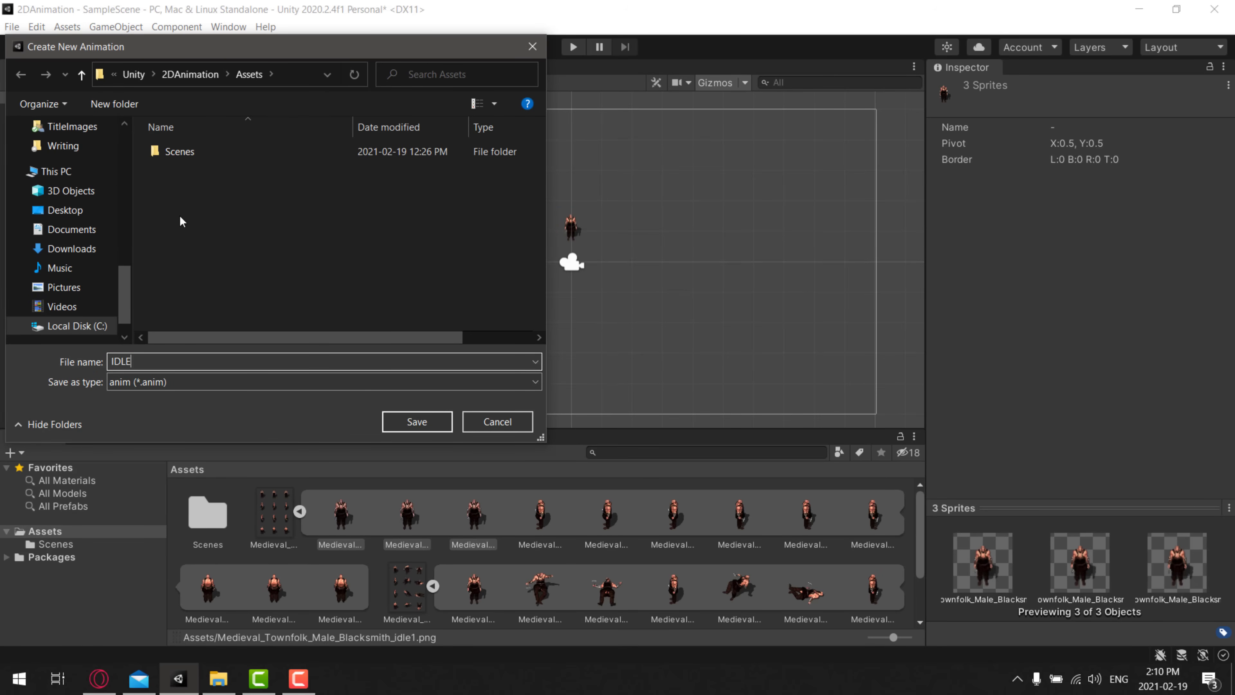
key("Return")
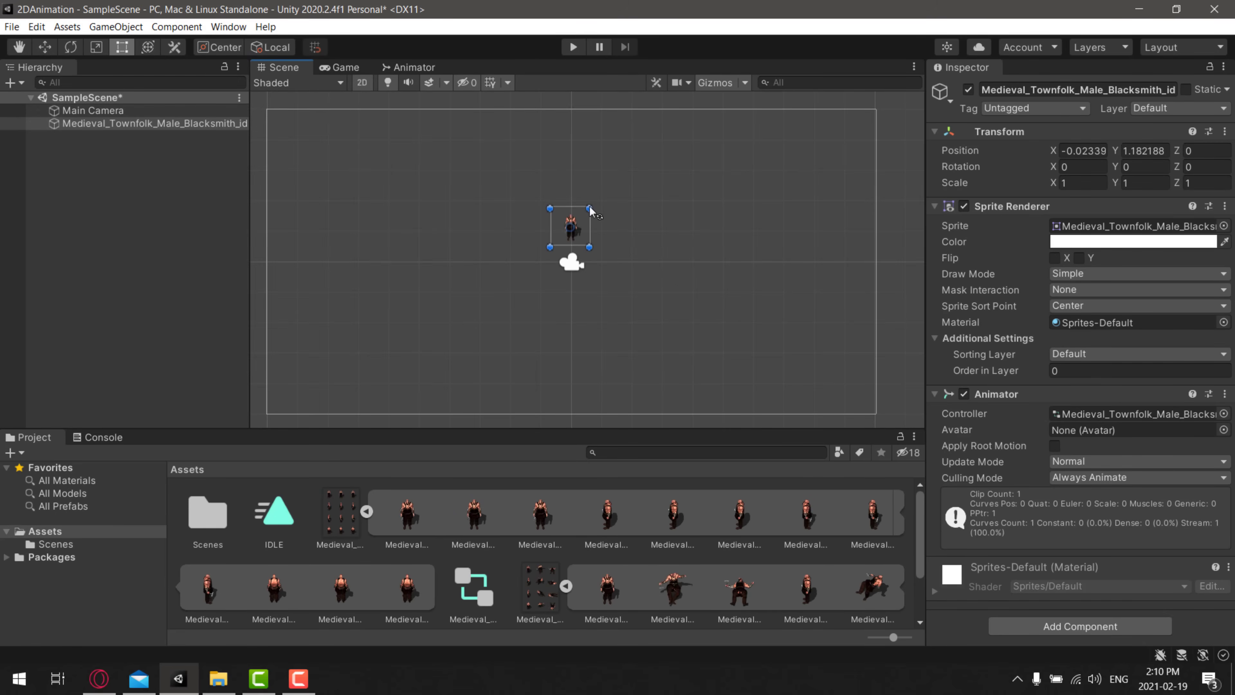
Move the blacksmith sprite slightly lower and rename the object to Eric.
left_click_drag(575, 229, 575, 238)
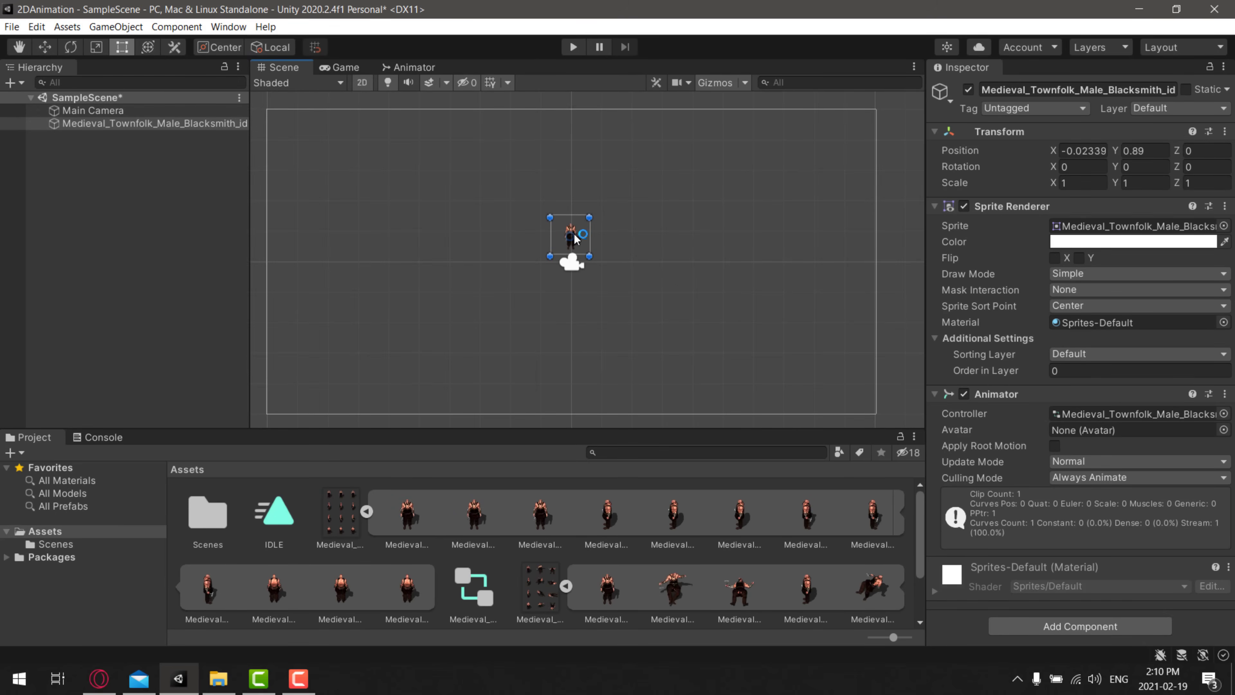
left_click(177, 125)
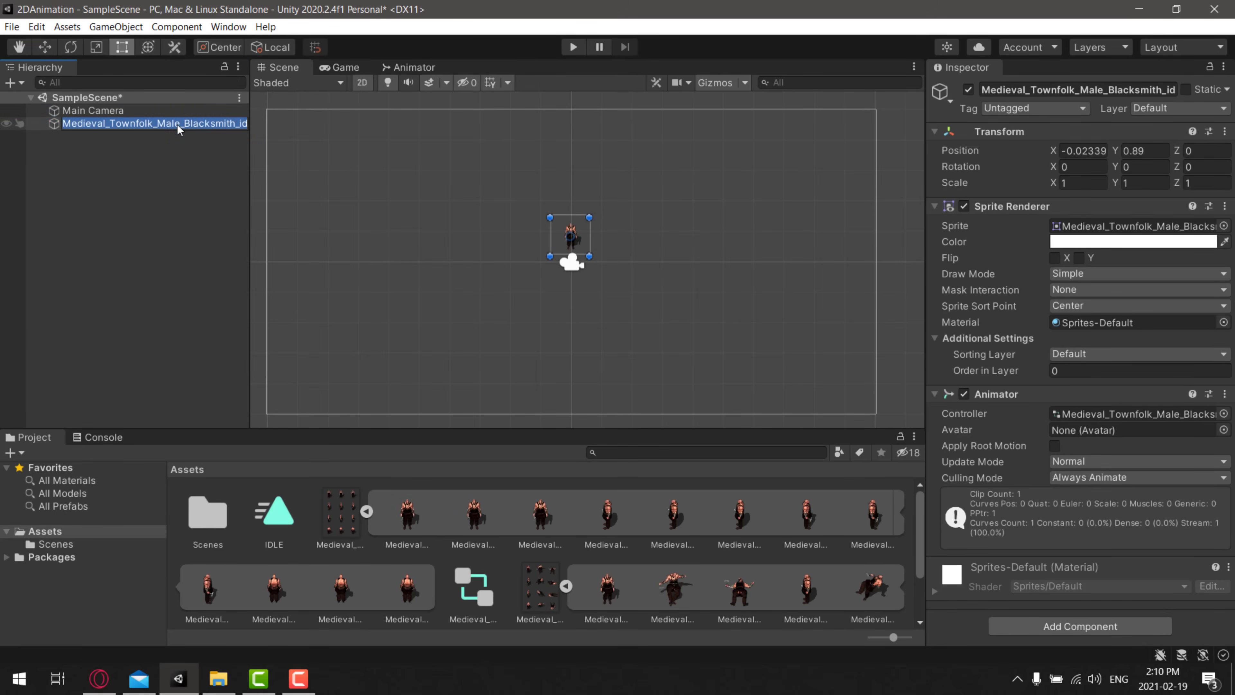
left_click(178, 125)
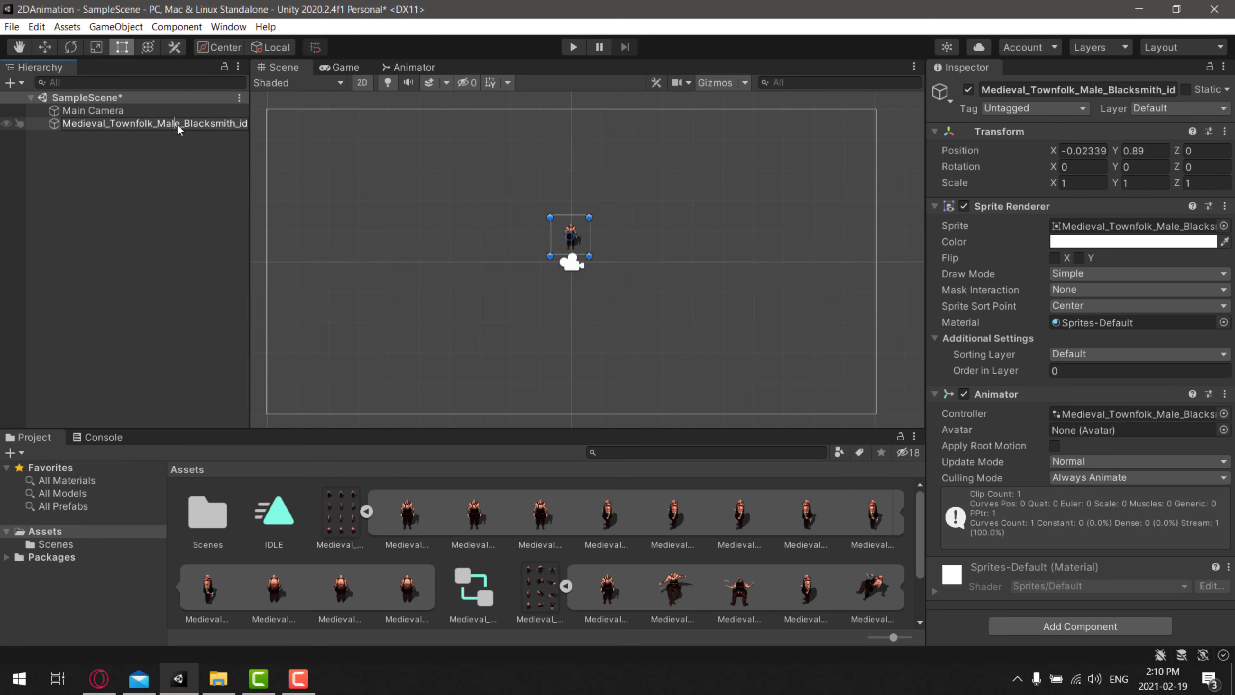
key("ctrl+a")
type("Eric")
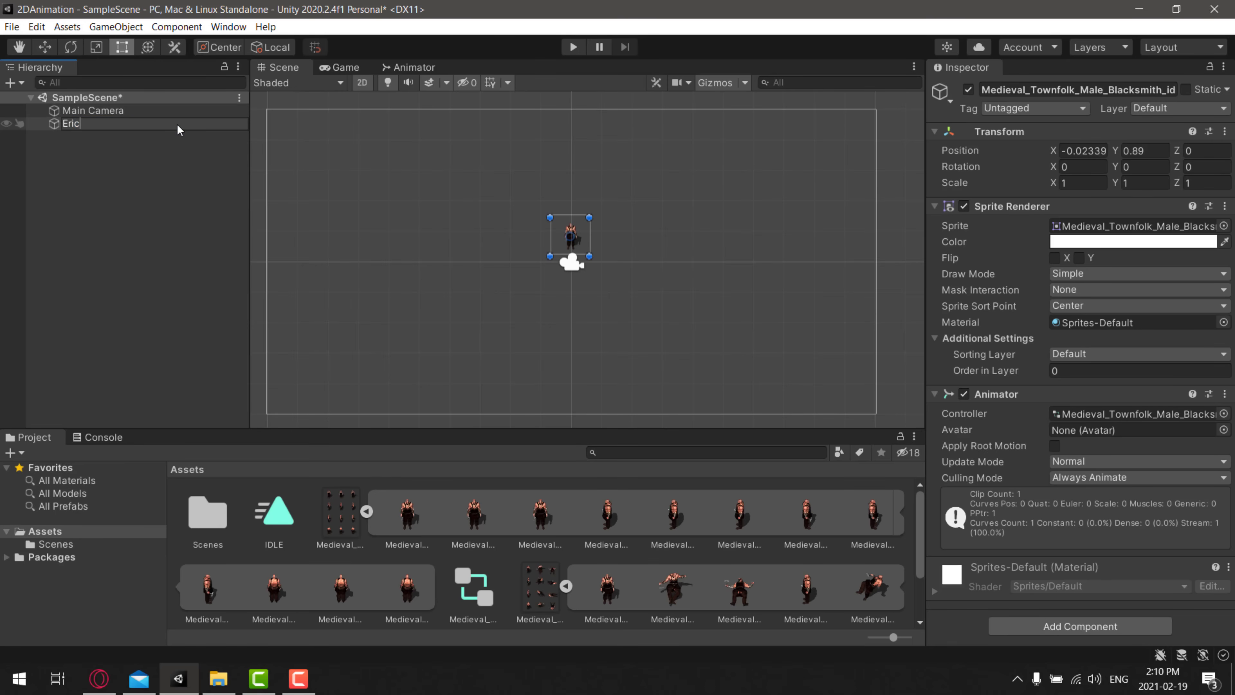
key("Return")
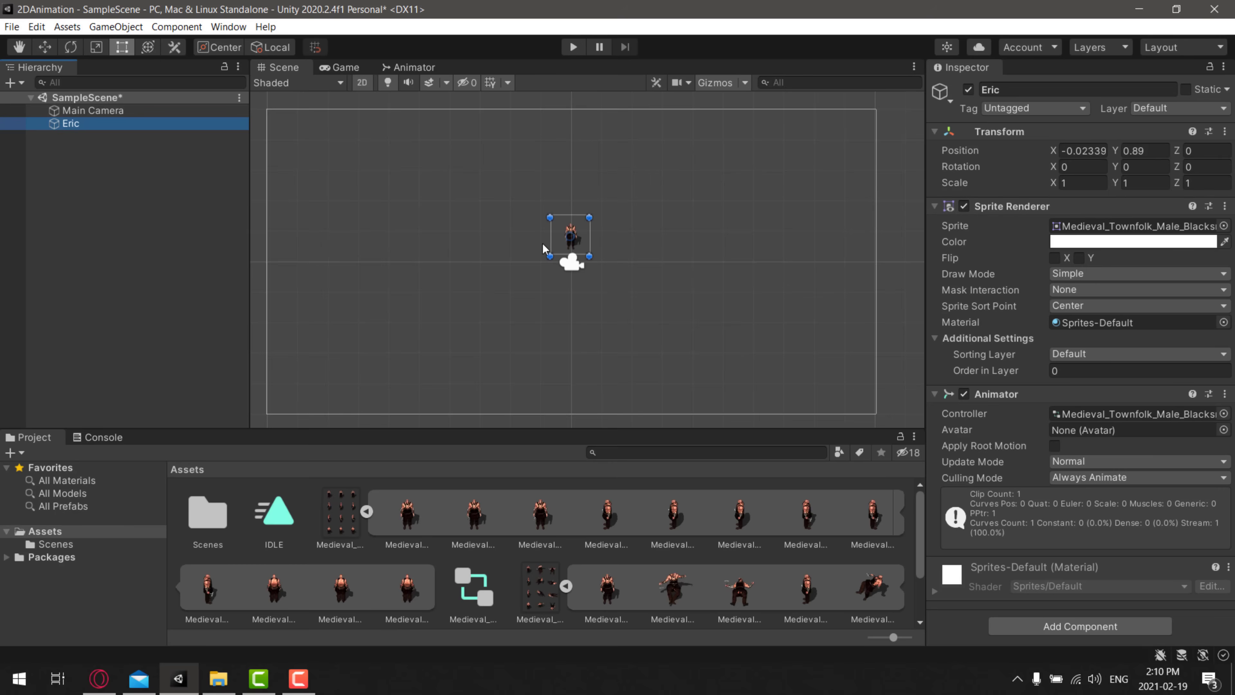
Play the scene to test the idle animation, then stop it.
scroll(632, 241, "up", 4)
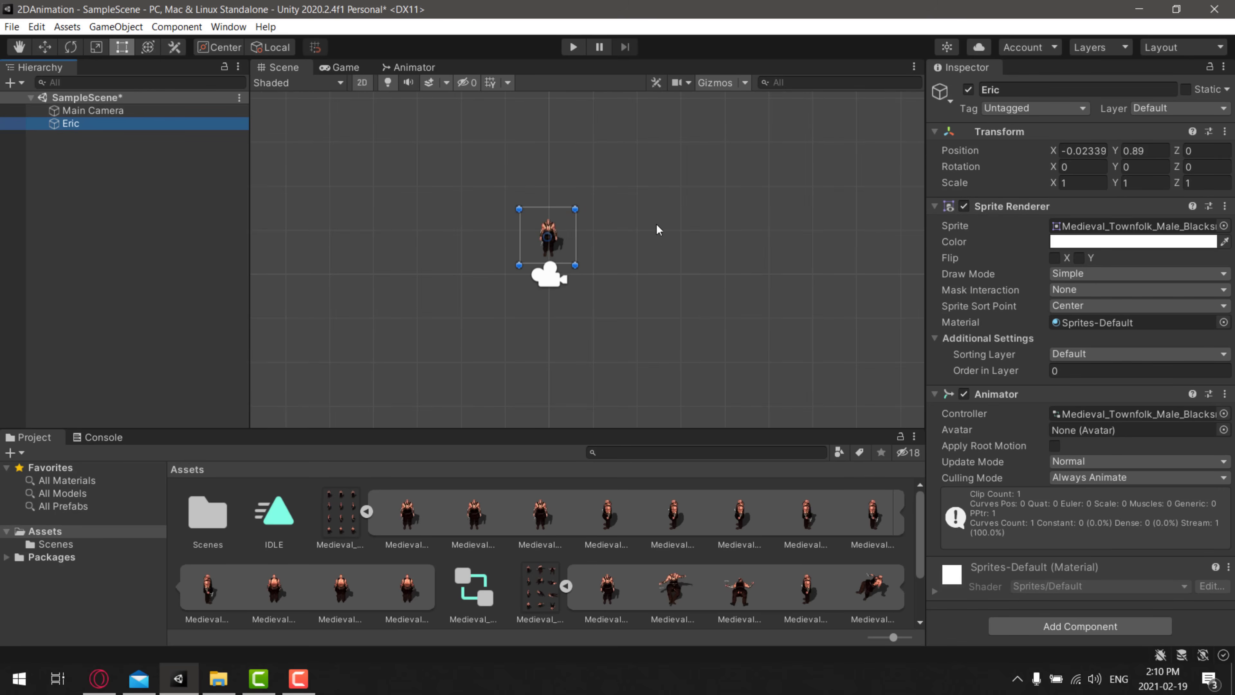
left_click(573, 46)
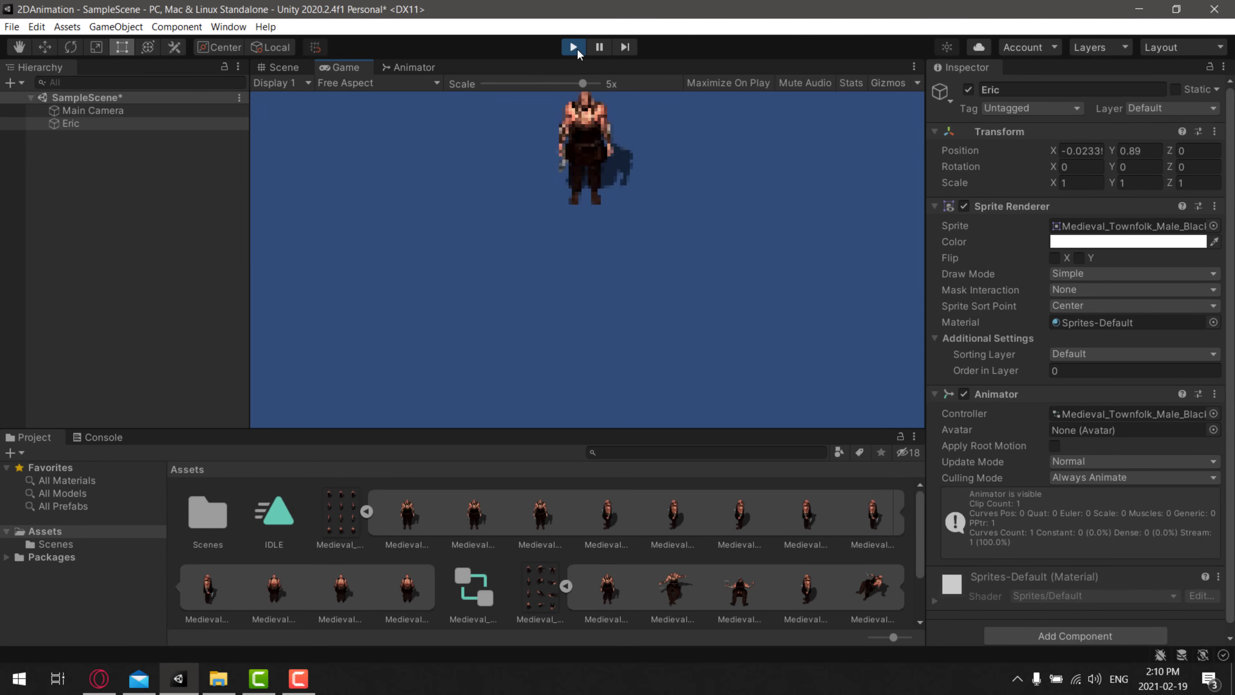
left_click(574, 48)
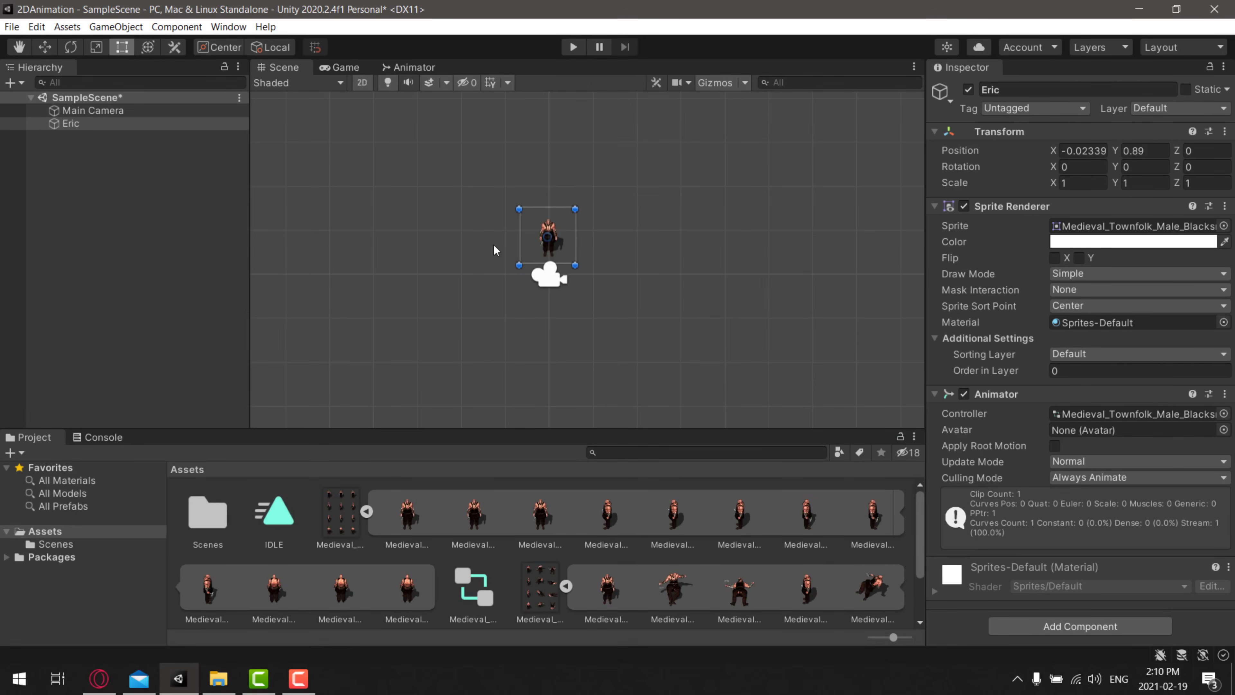
Set the IDLE clip's Samples to 3 in the Animation window, then test it in play mode.
double_click(278, 516)
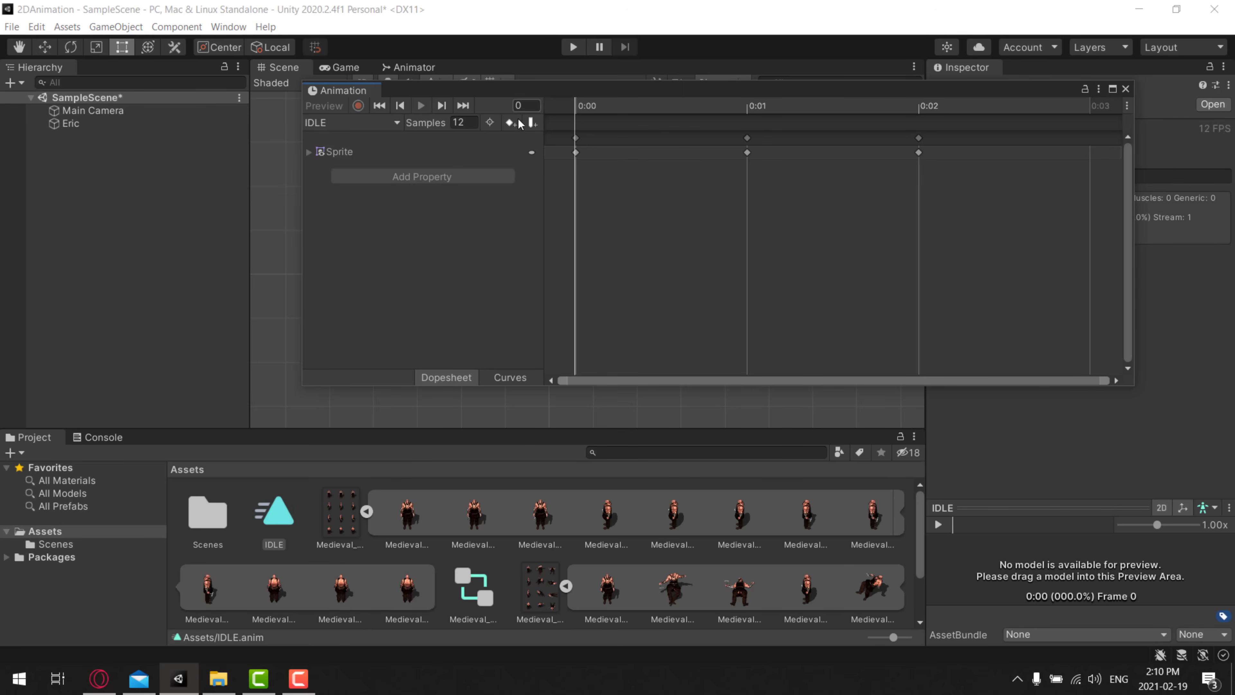
left_click(467, 123)
type("3")
key("Return")
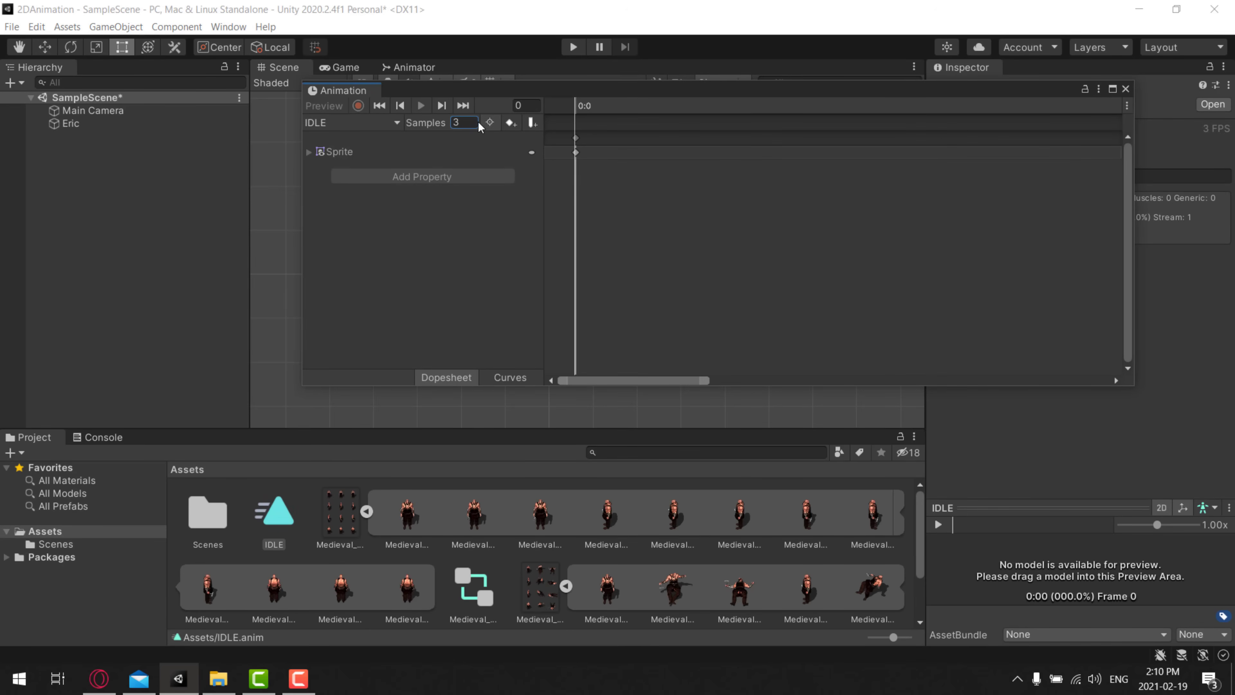
left_click(1126, 102)
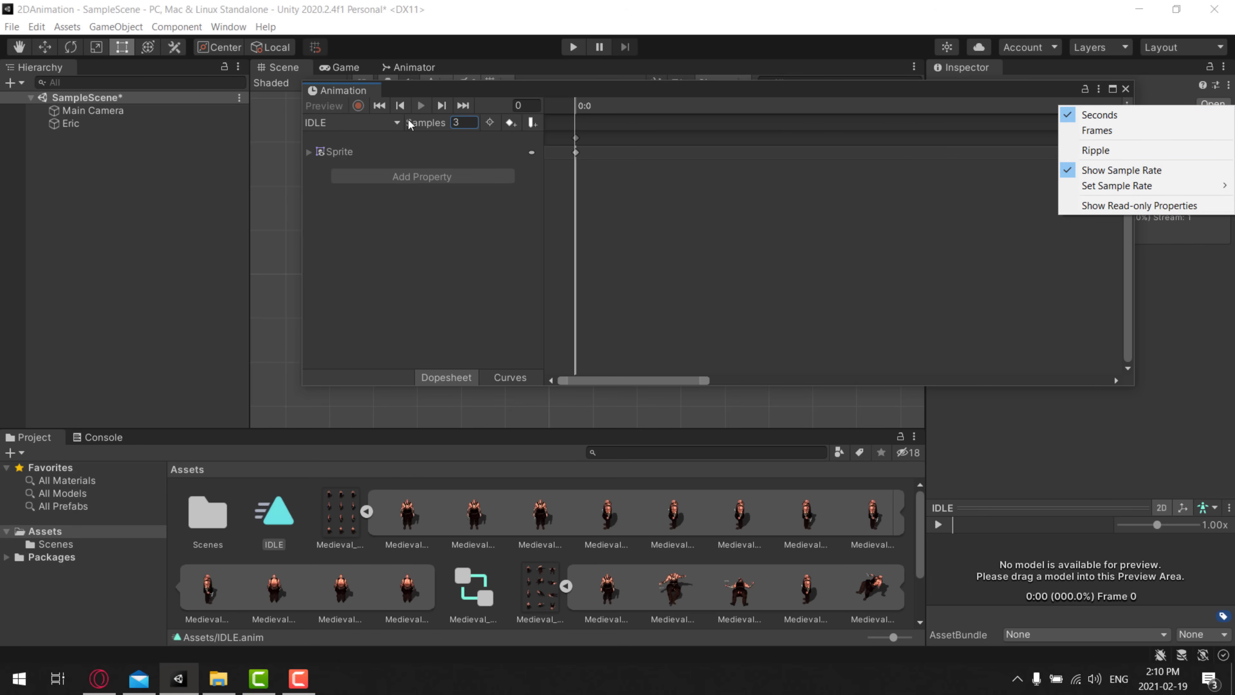
left_click(983, 86)
left_click(1125, 88)
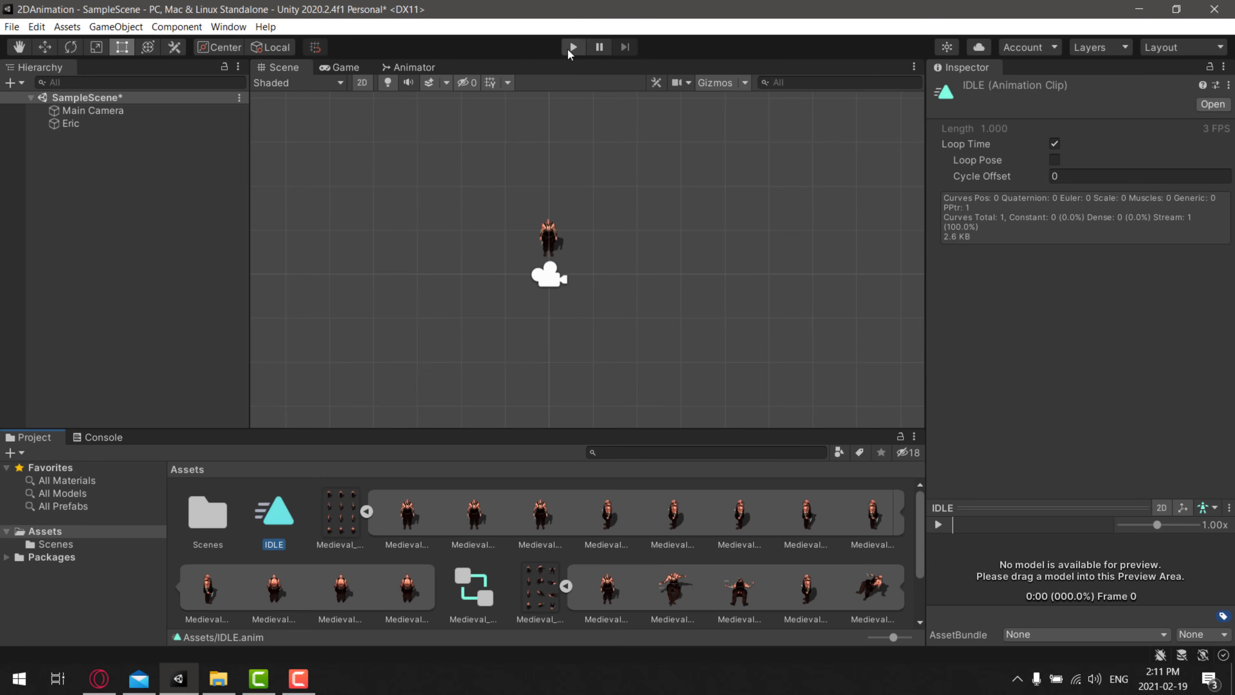
left_click(572, 47)
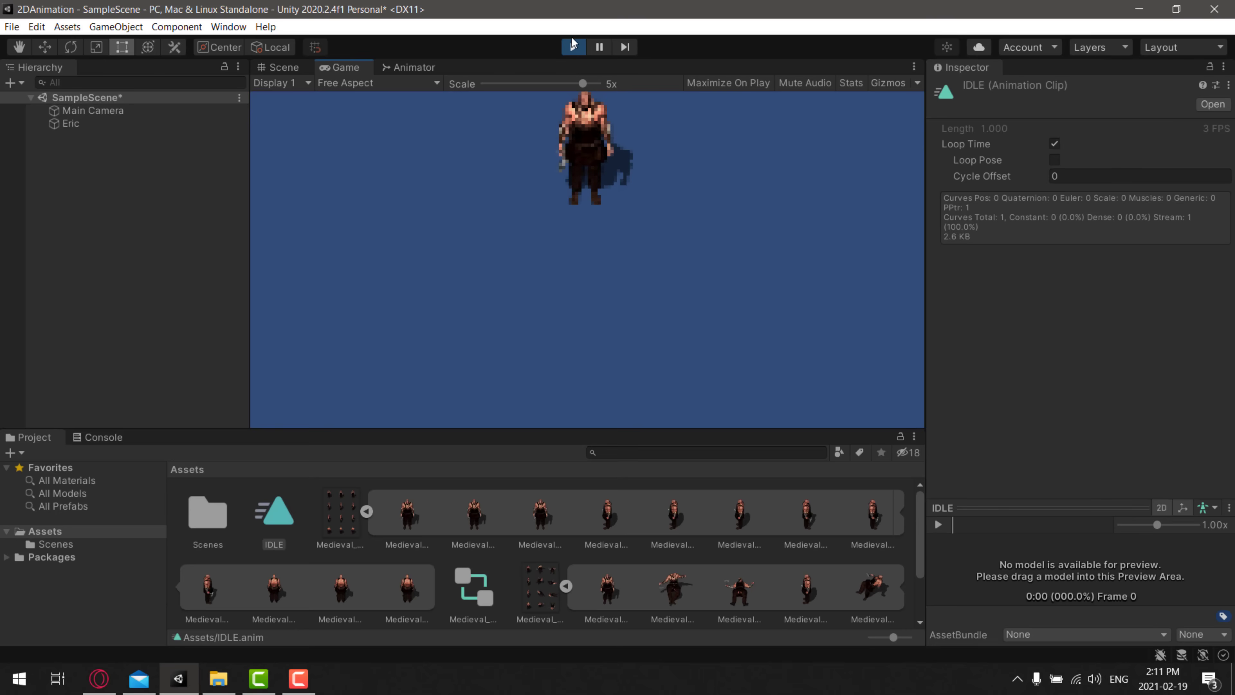
left_click(573, 46)
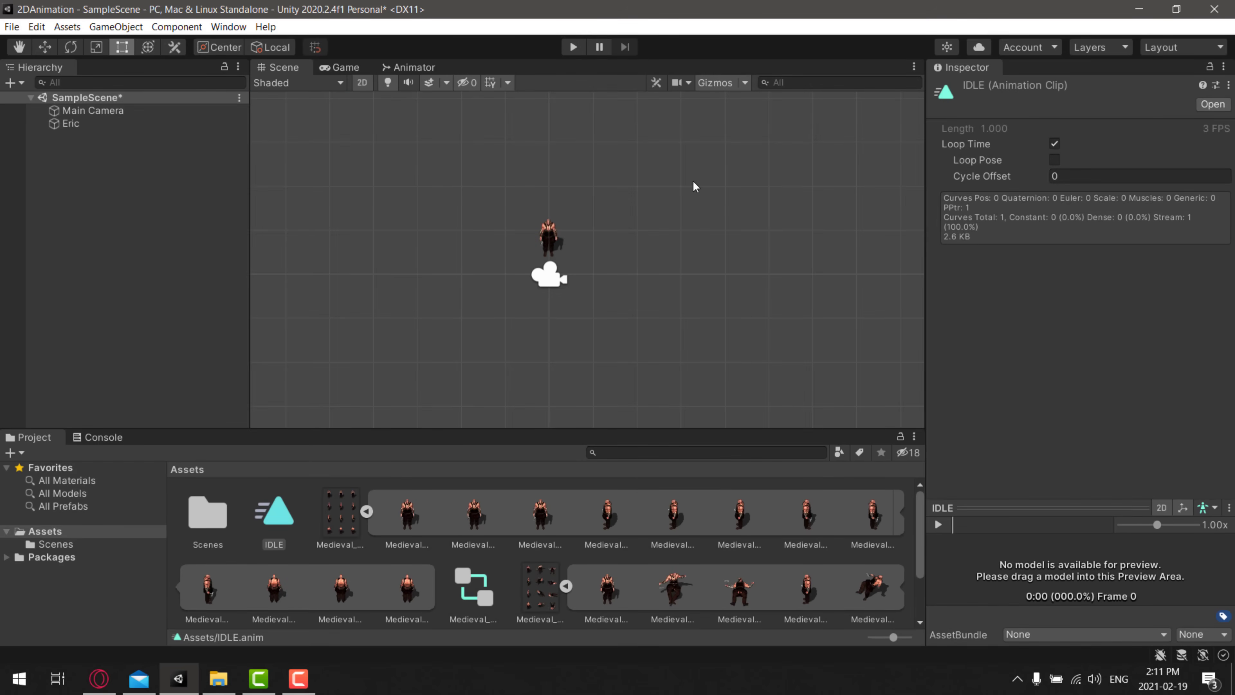
Drag three ko sprites into the scene as a FALL clip, then delete the extra object created.
left_click(366, 511)
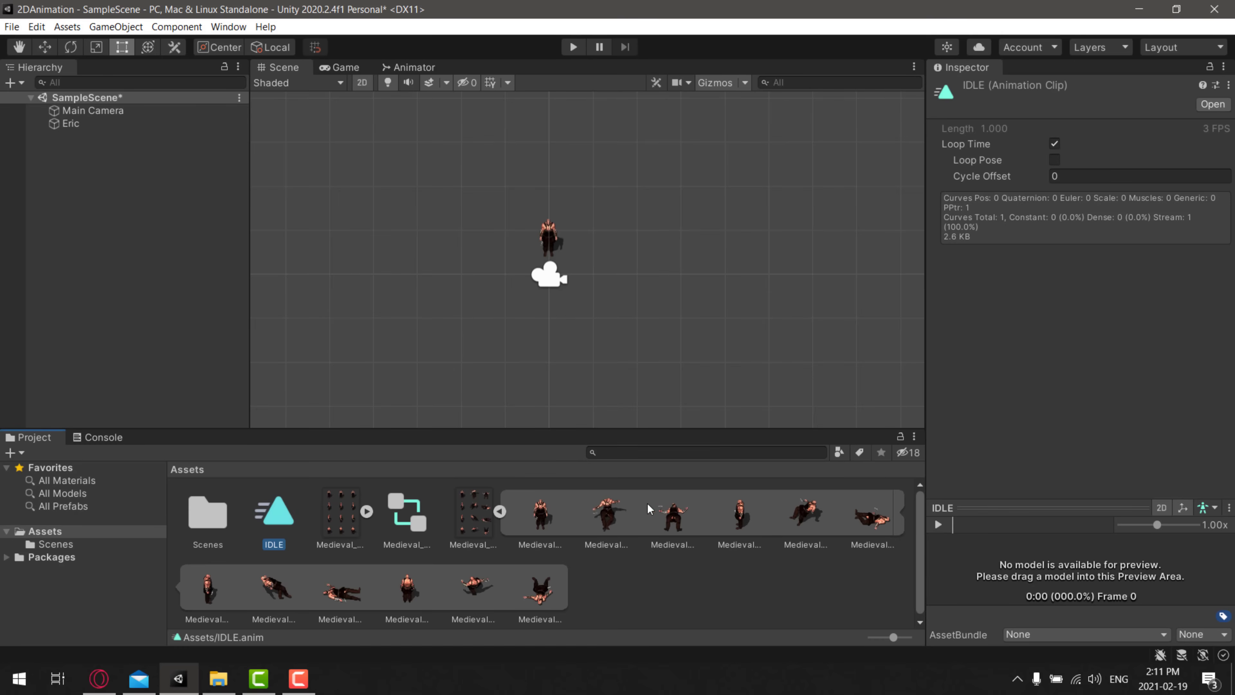
left_click(541, 515)
left_click(606, 515, "shift")
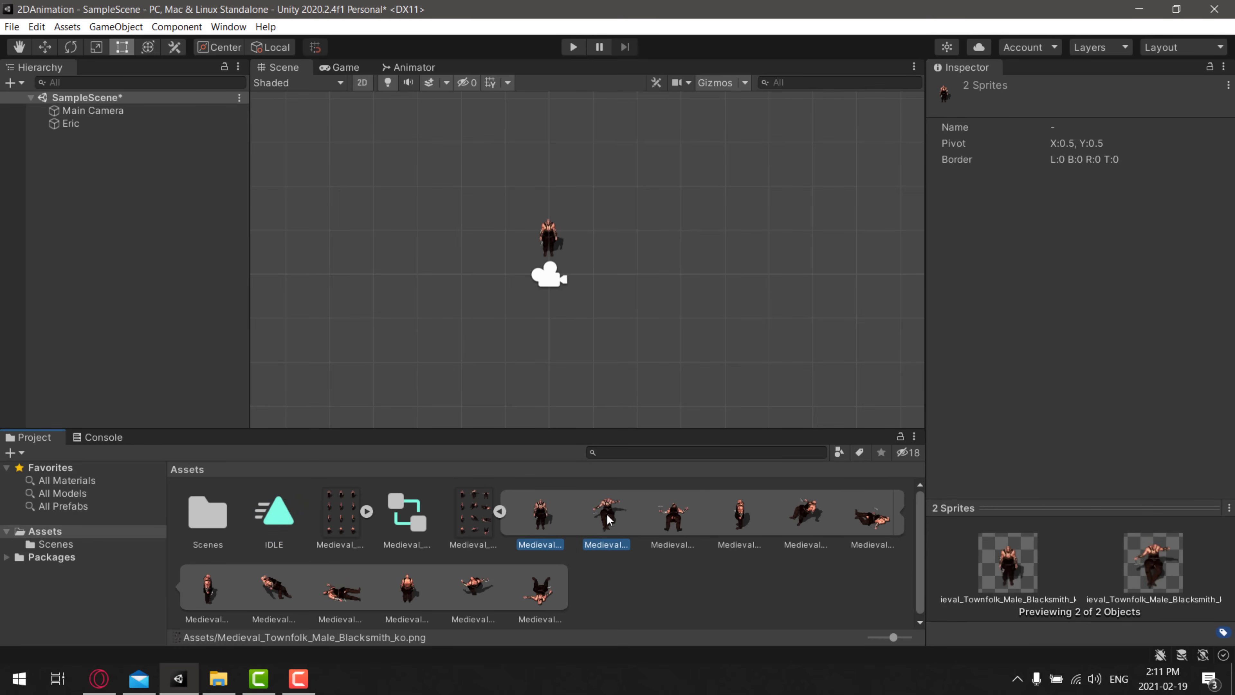
left_click(667, 520, "shift")
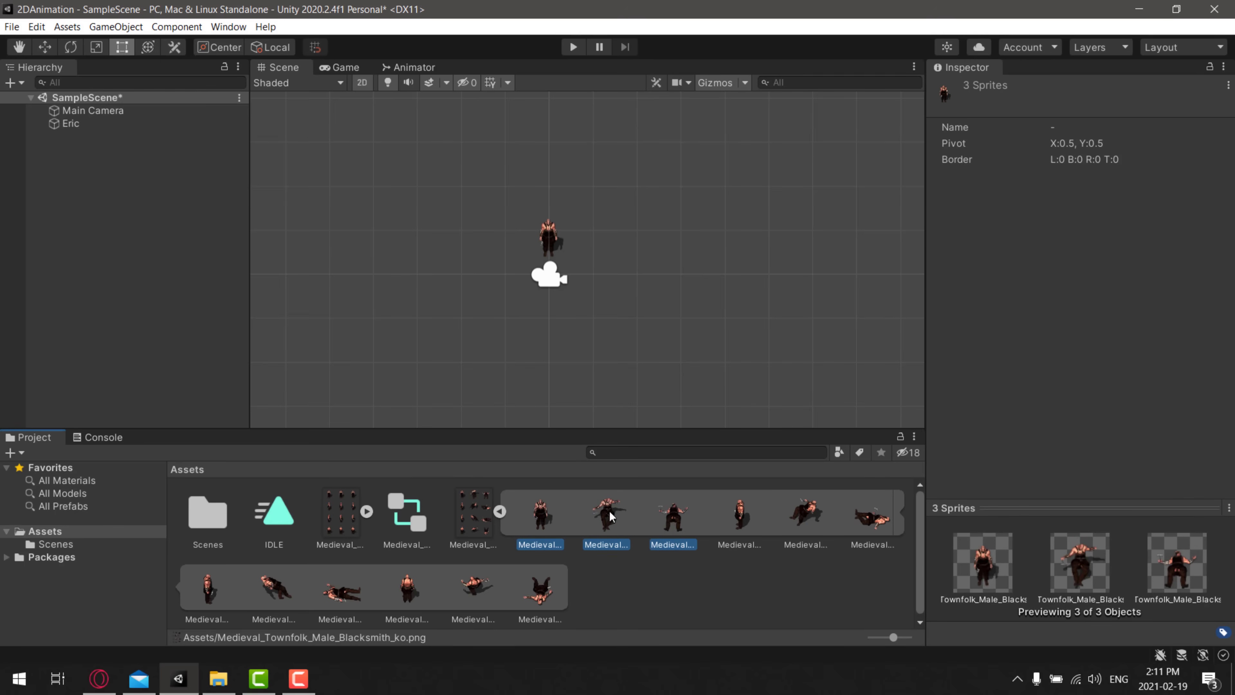
left_click_drag(609, 510, 666, 209)
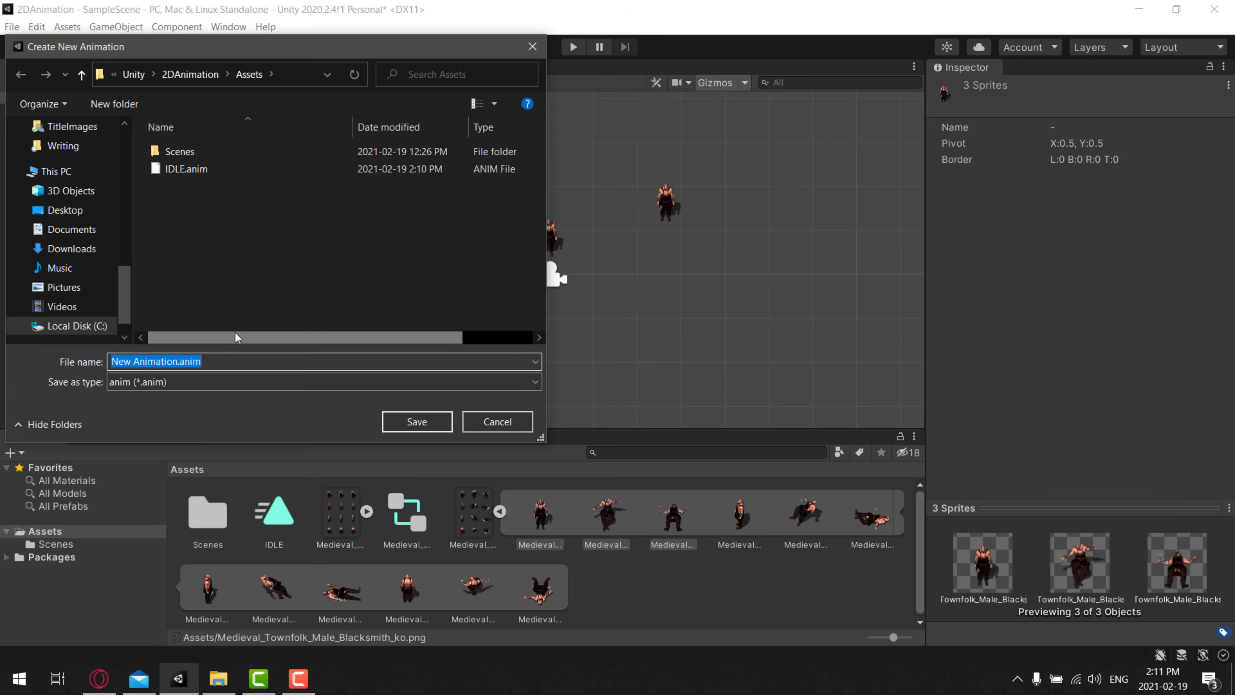
type("FALL")
key("Return")
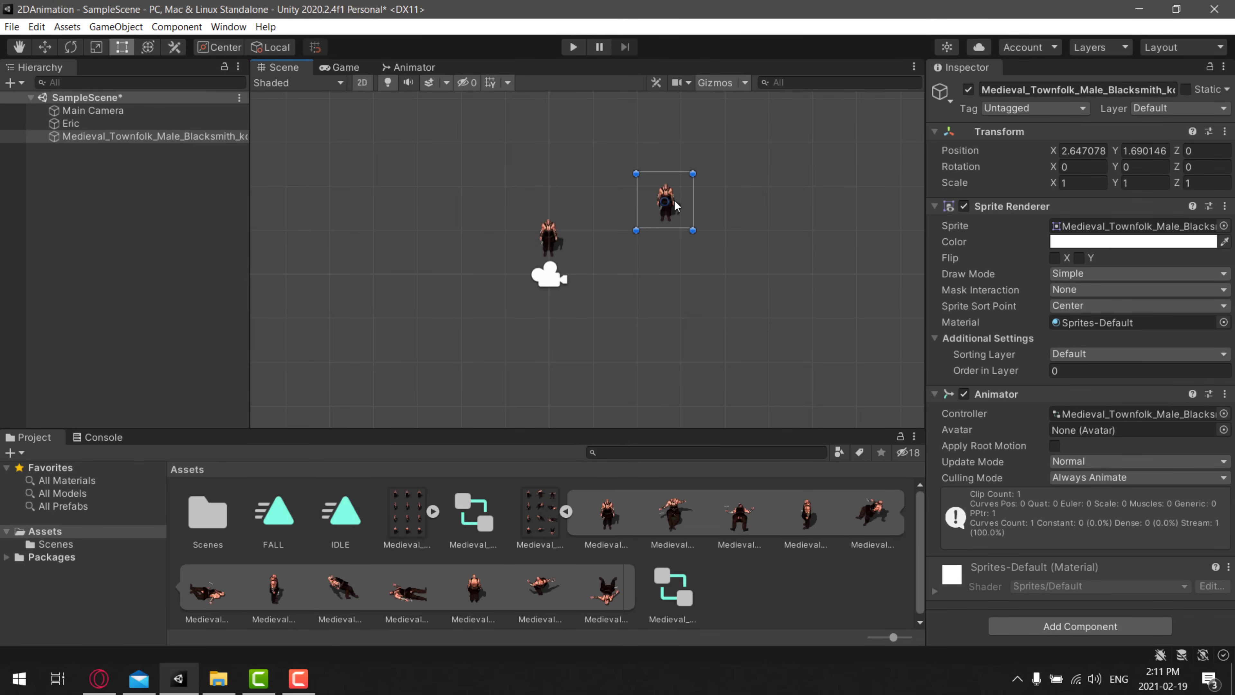
key("Delete")
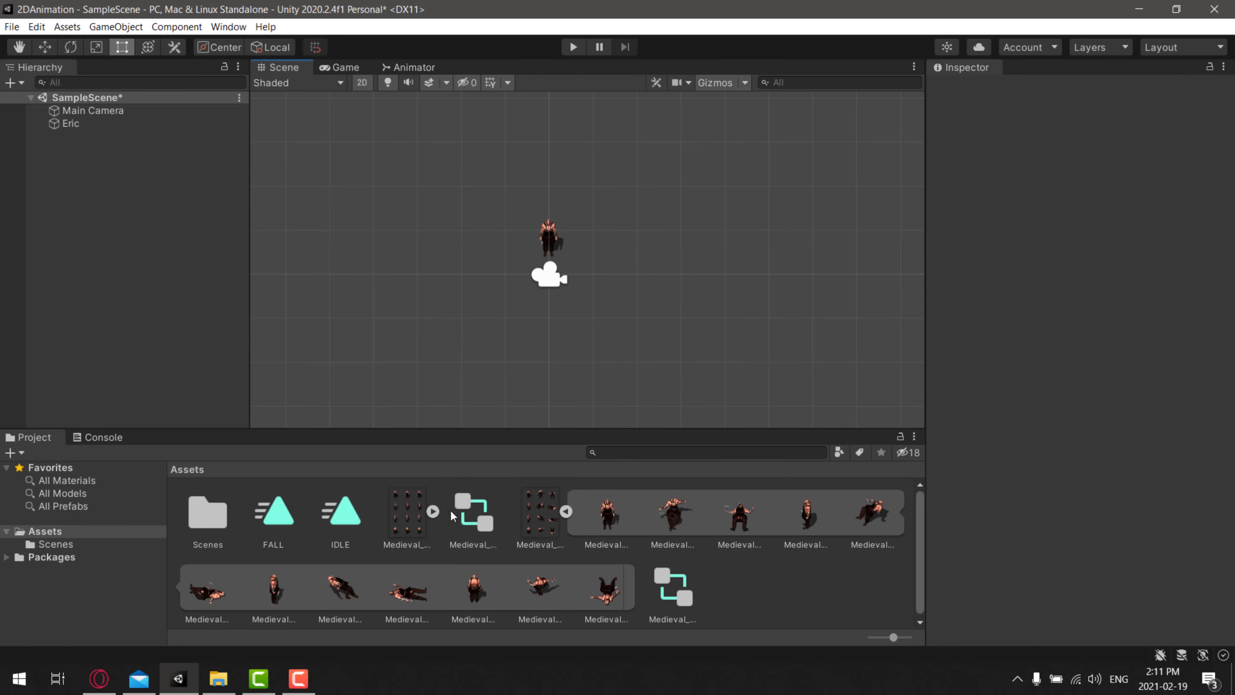
Open the blacksmith animator controller's state graph in the Animator window.
left_click(474, 510)
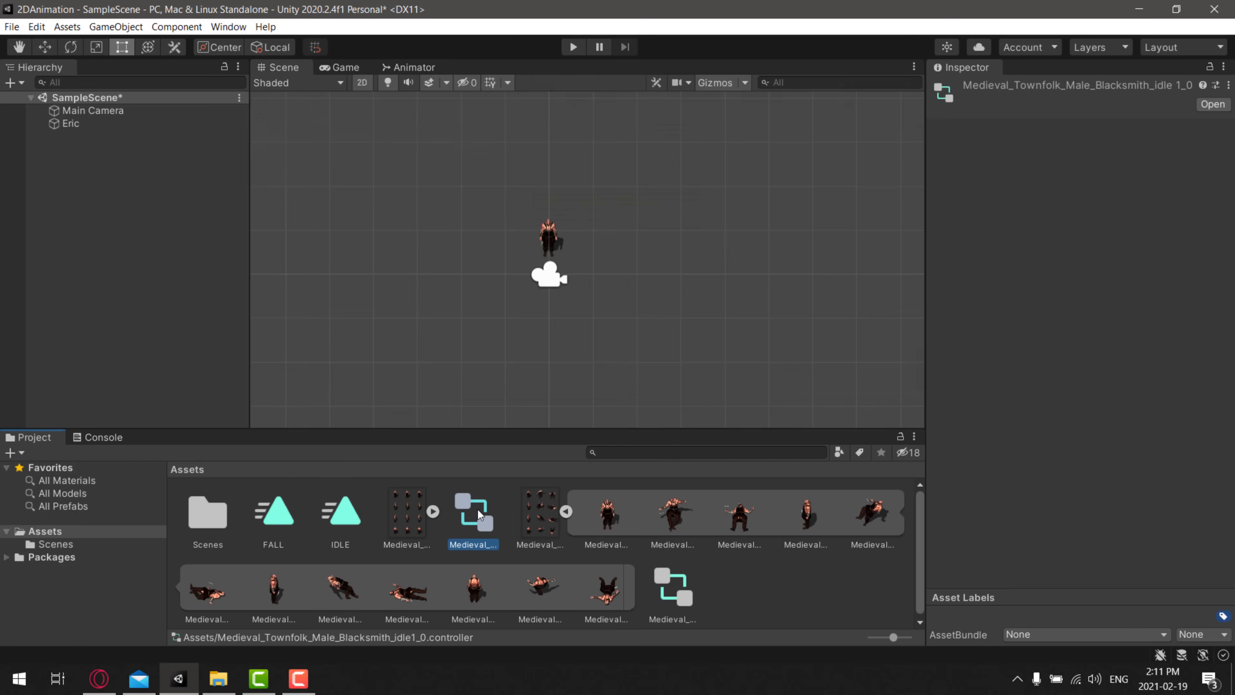
double_click(477, 510)
left_click(783, 260)
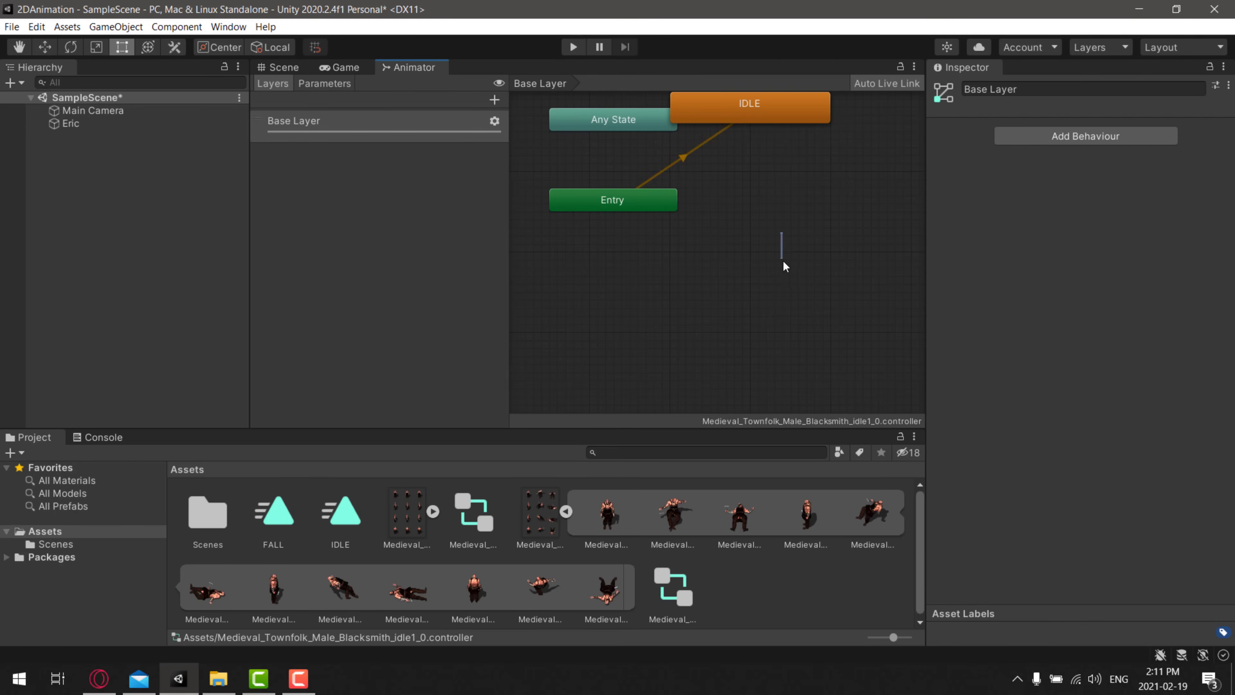
right_click(790, 284)
left_click(760, 237)
scroll(757, 228, "up", 1)
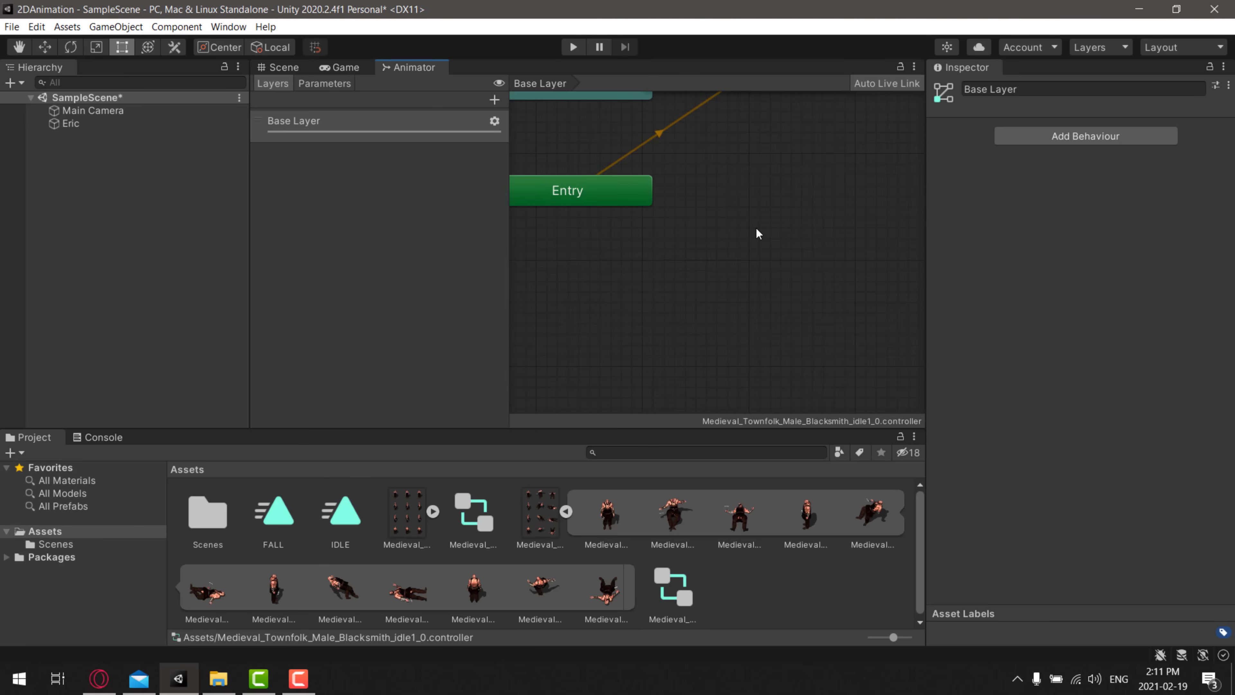
scroll(756, 228, "down", 3)
right_click(757, 244)
Arrange the graph with Entry shifted left and IDLE placed to its right.
left_click(695, 281)
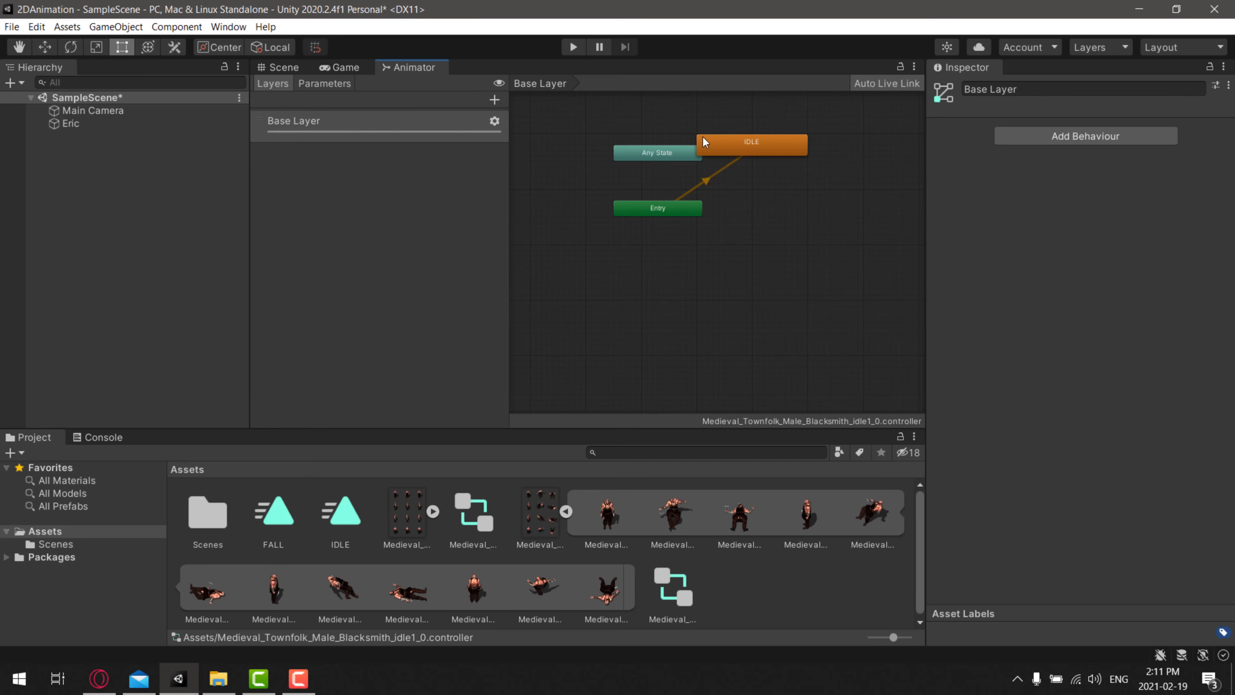
left_click_drag(754, 141, 768, 233)
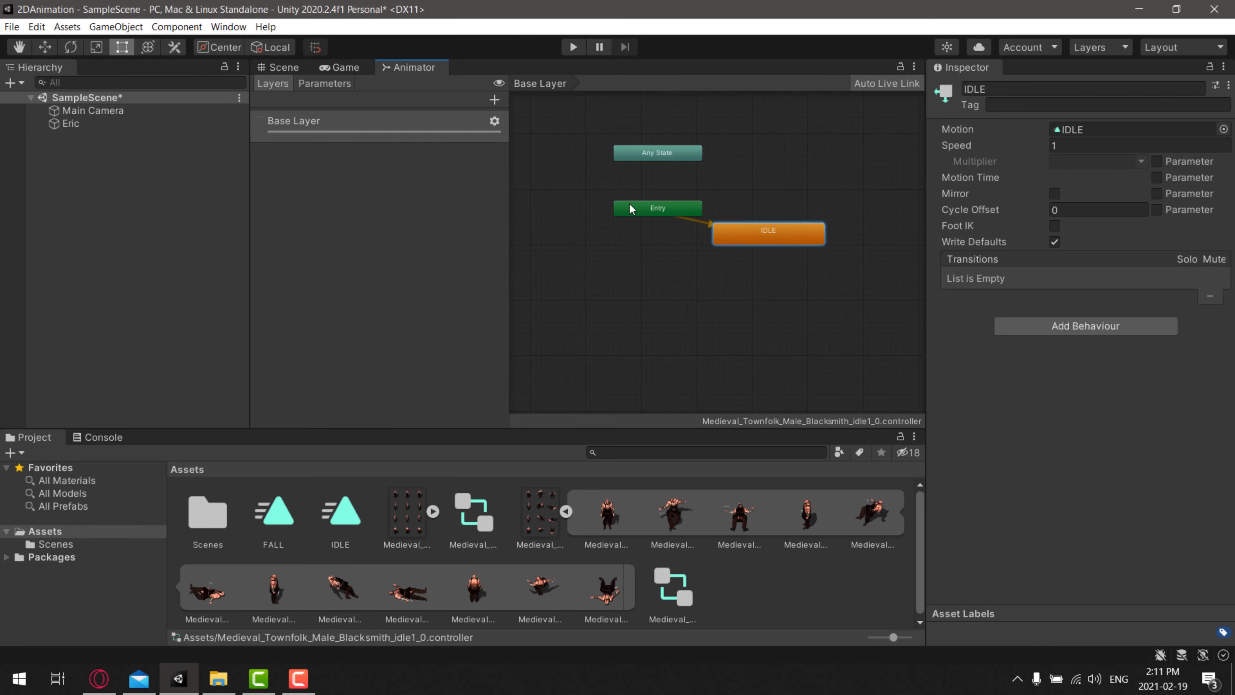
left_click_drag(641, 205, 593, 213)
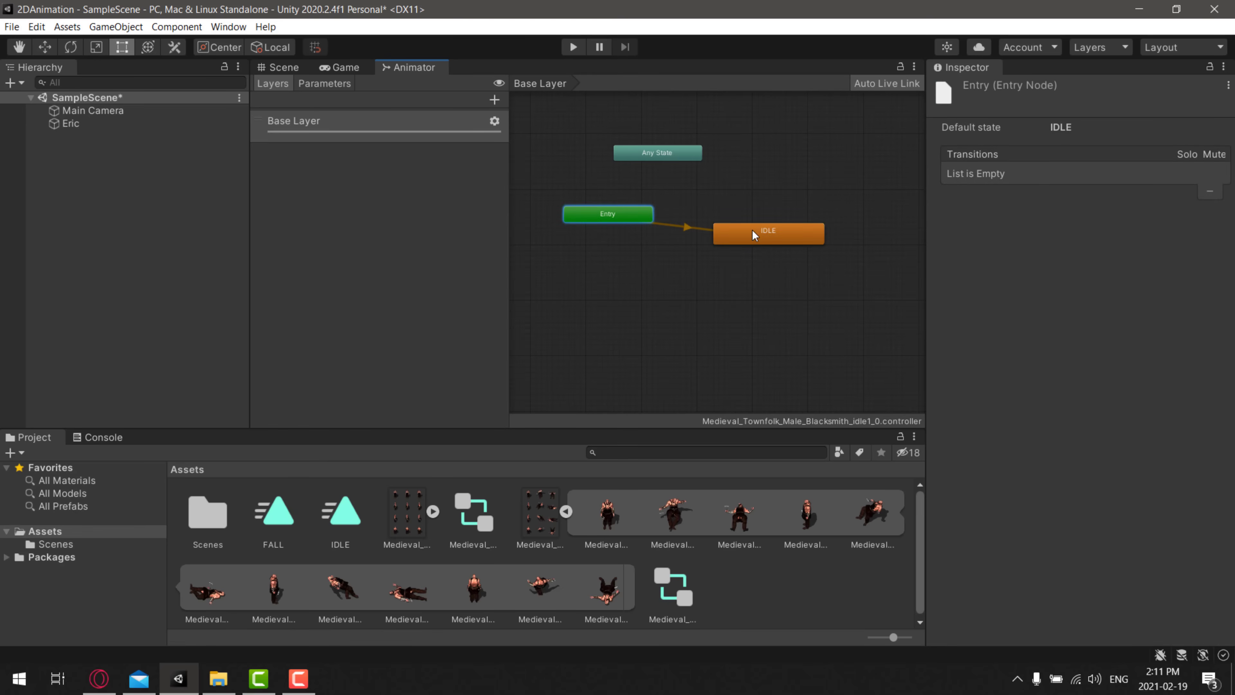
left_click_drag(753, 233, 685, 262)
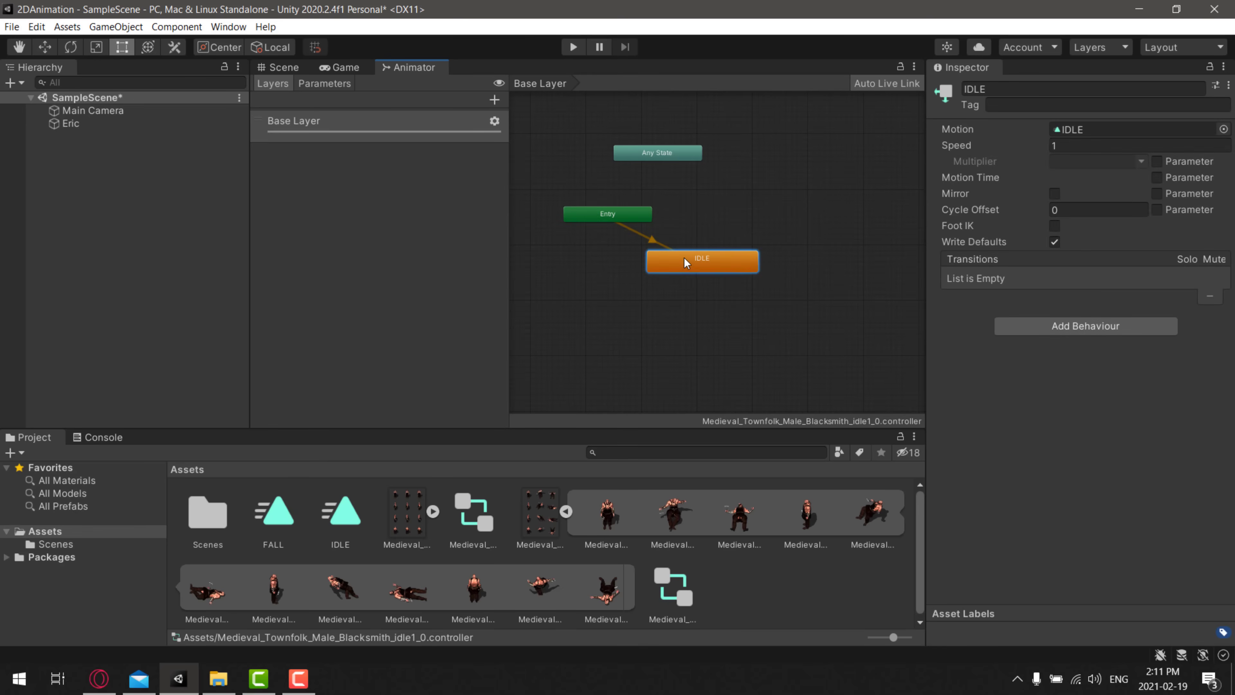
left_click(660, 152)
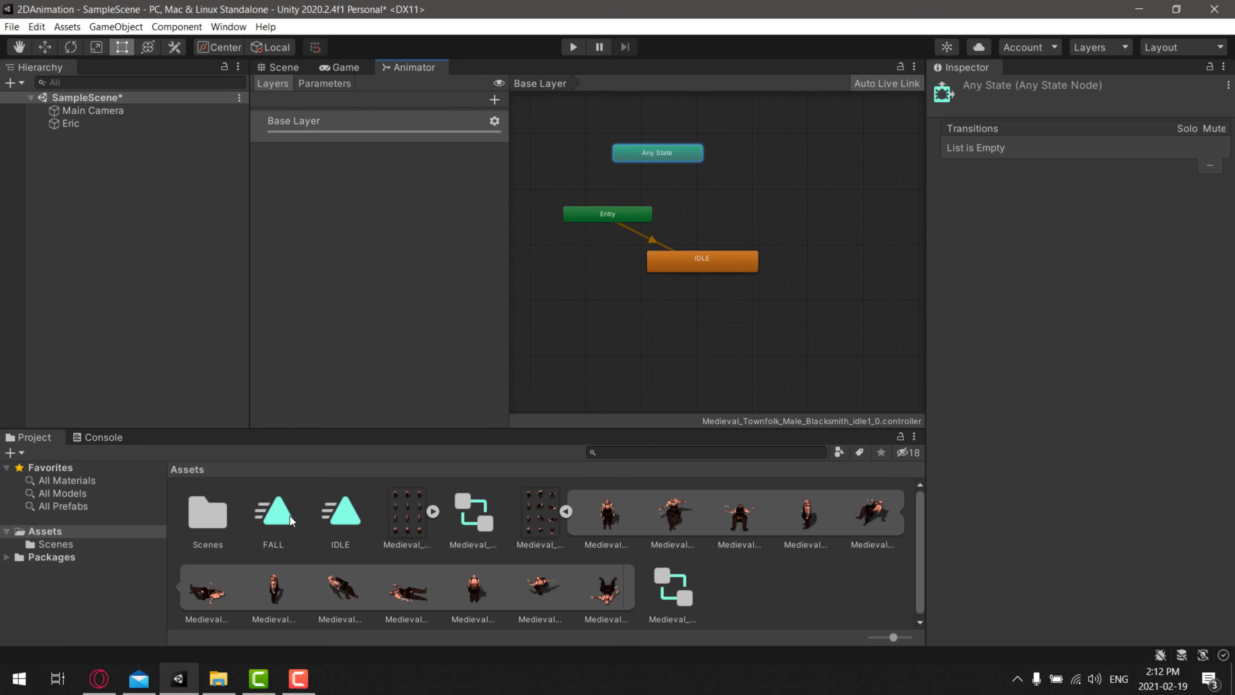
Add the FALL clip as a state and make a transition from IDLE to FALL.
left_click_drag(281, 516, 767, 217)
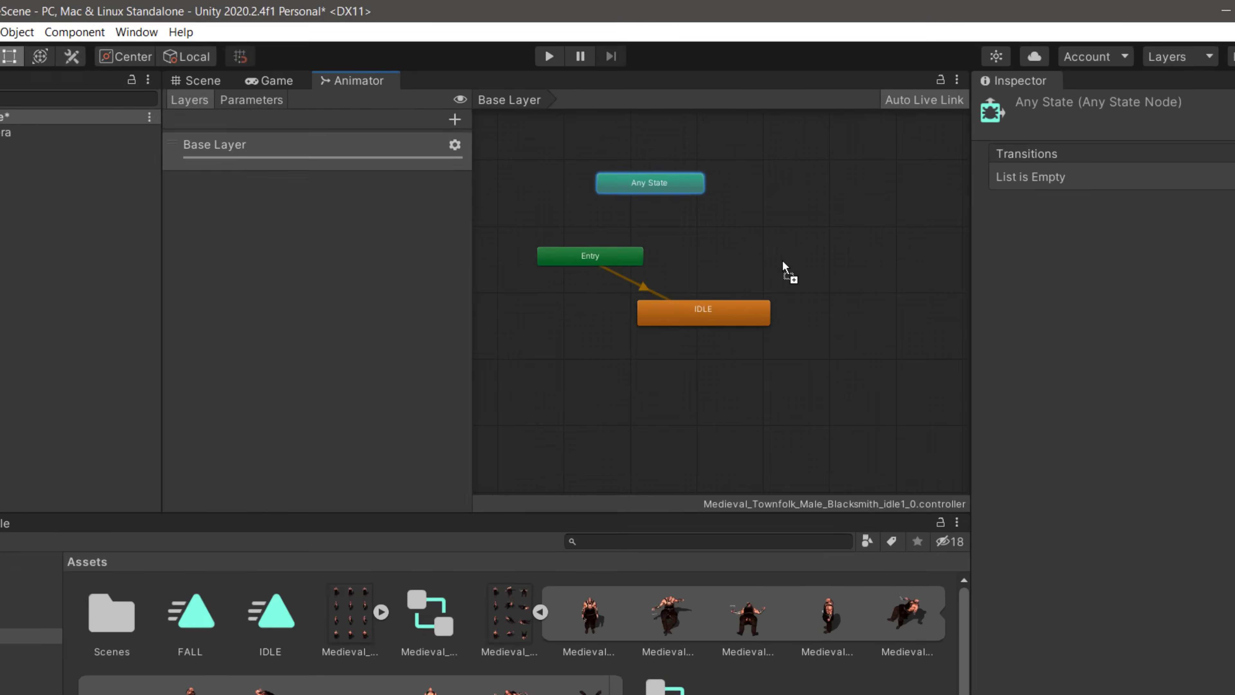
left_click_drag(783, 260, 784, 261)
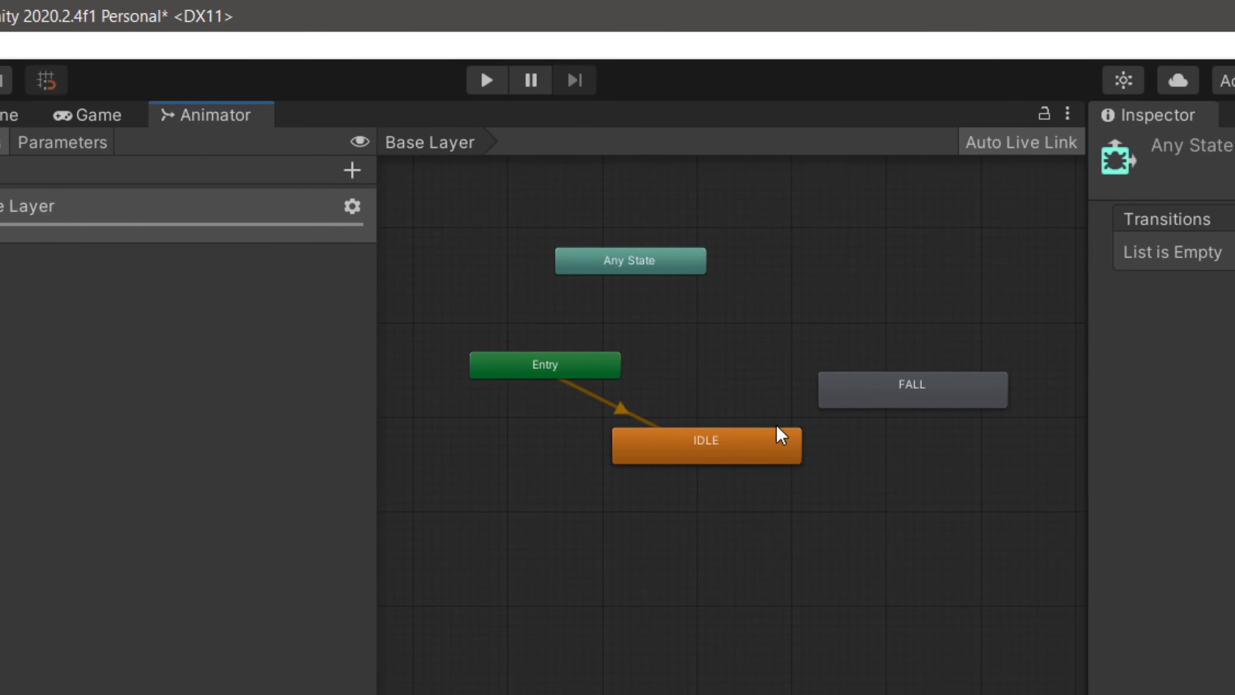
left_click(755, 311)
right_click(754, 311)
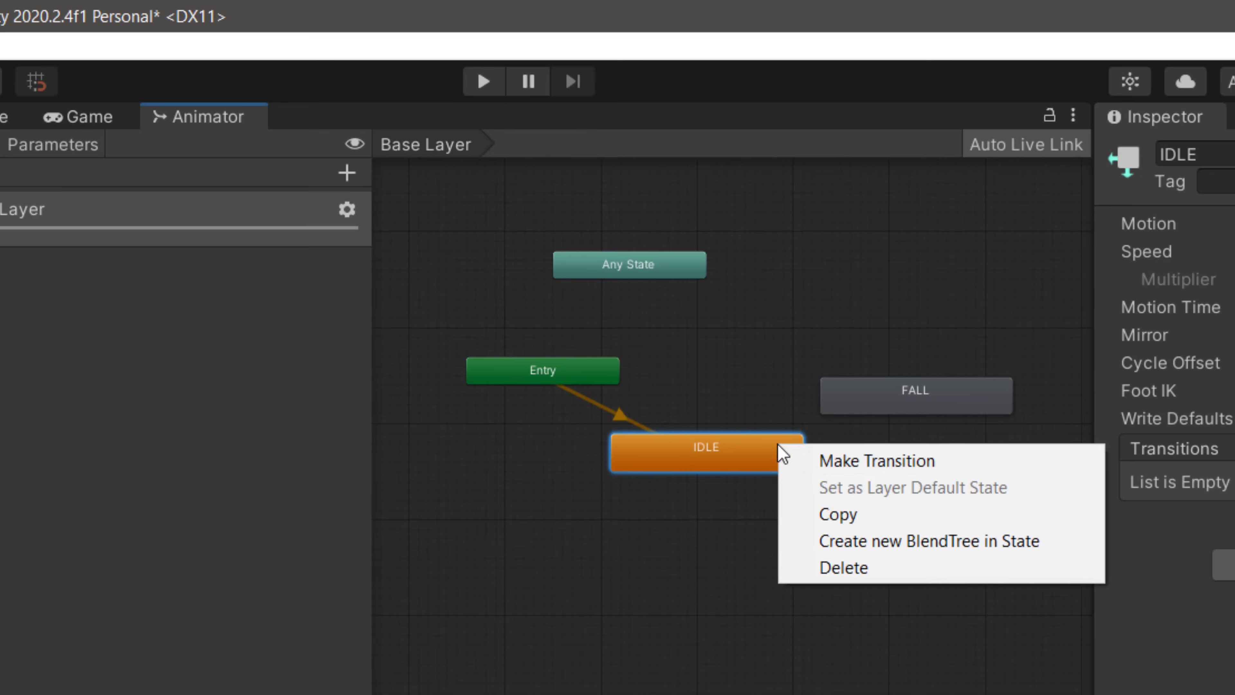
left_click(830, 461)
left_click(896, 402)
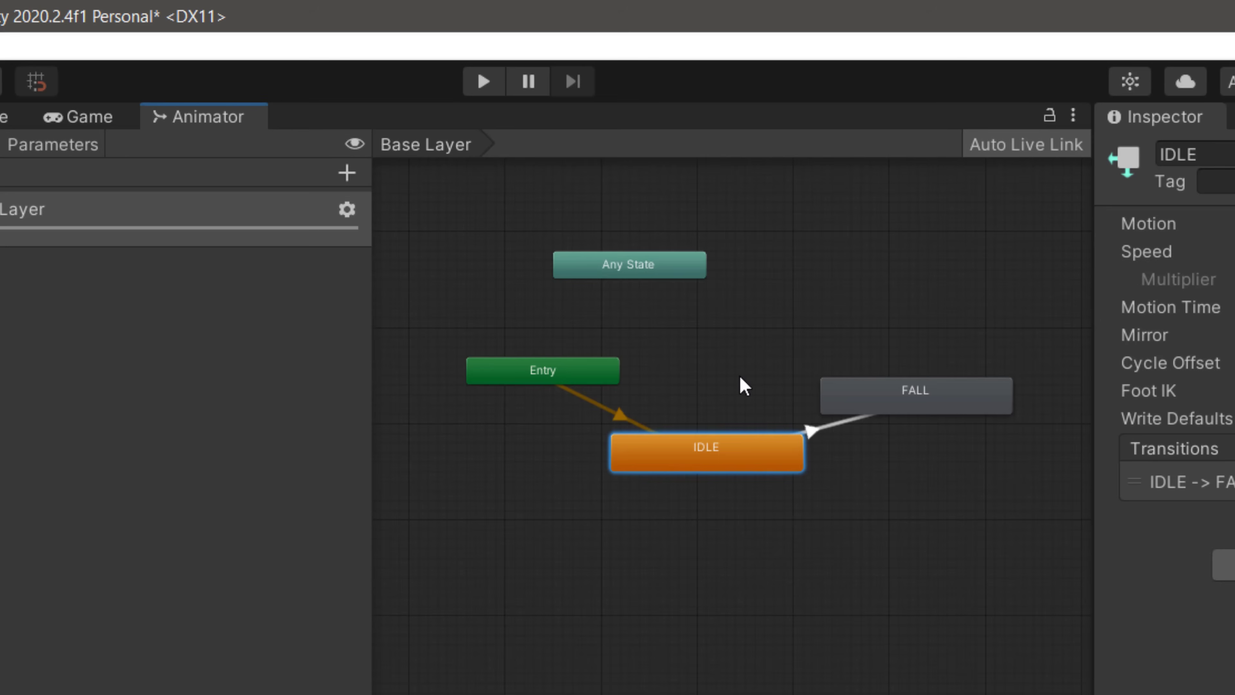
Preview the IDLE→FALL transition and save the scene.
left_click(922, 400)
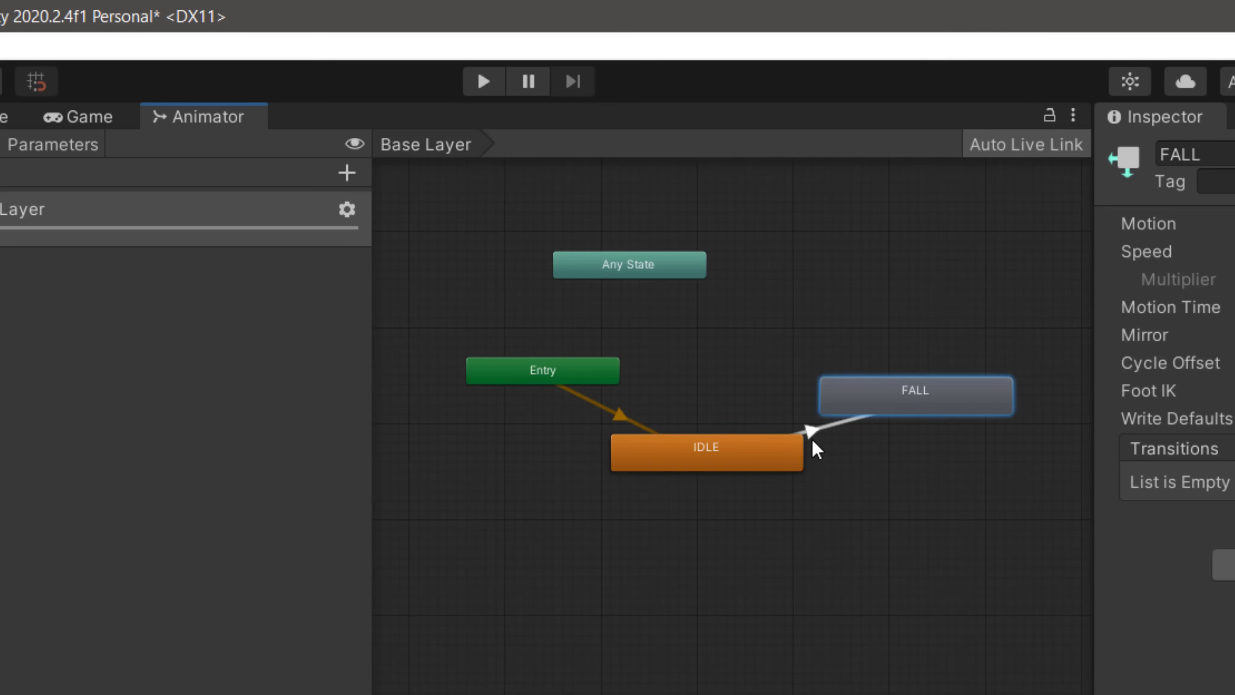
left_click(822, 429)
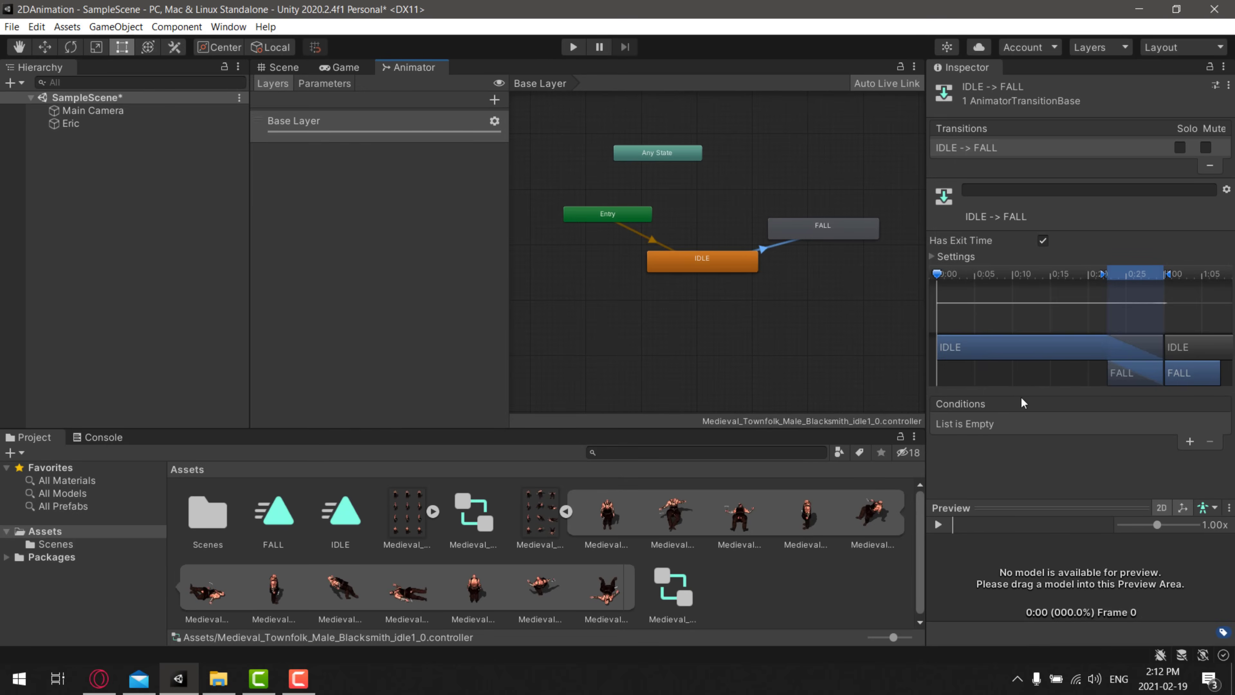
left_click(938, 524)
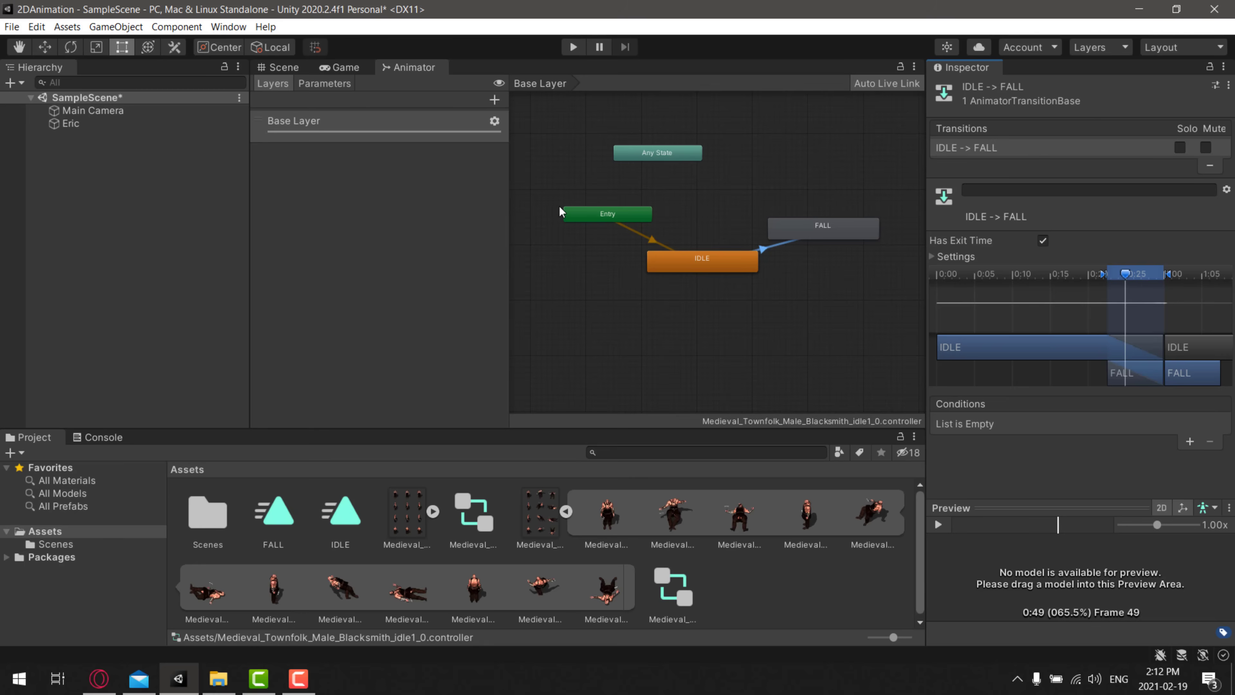
key("ctrl+s")
Test the animation in play mode from the Scene view, then open the IDLE clip's timeline.
left_click(280, 68)
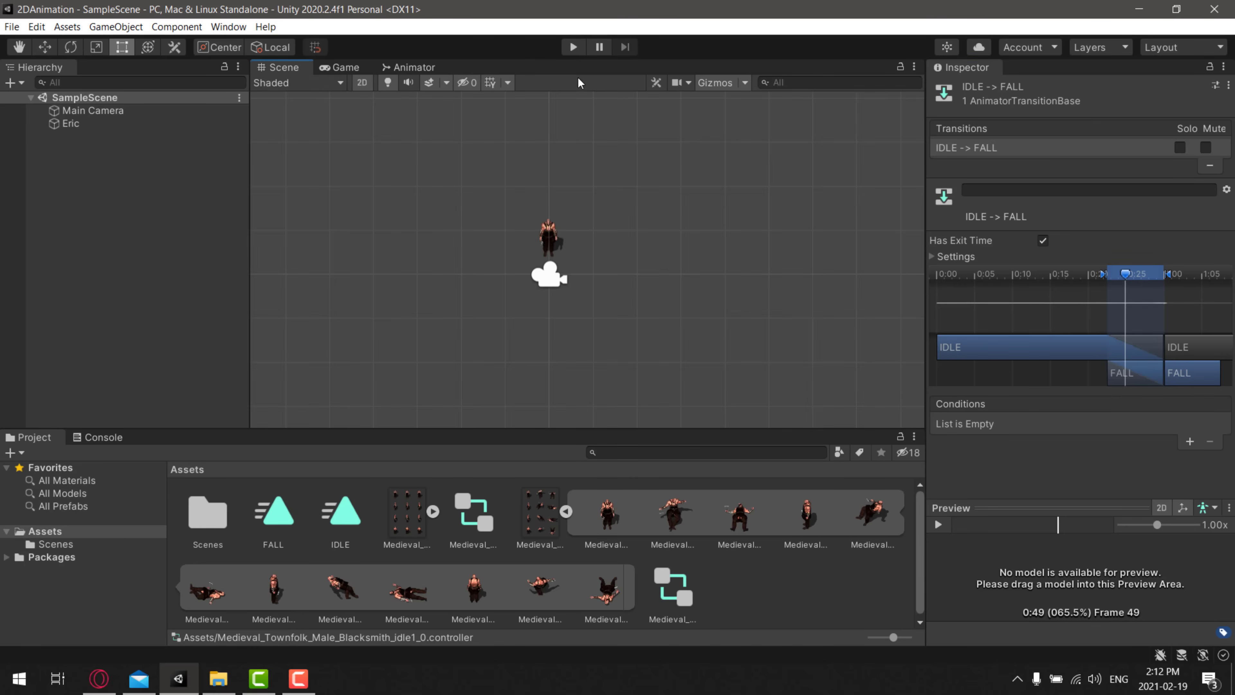
left_click(578, 50)
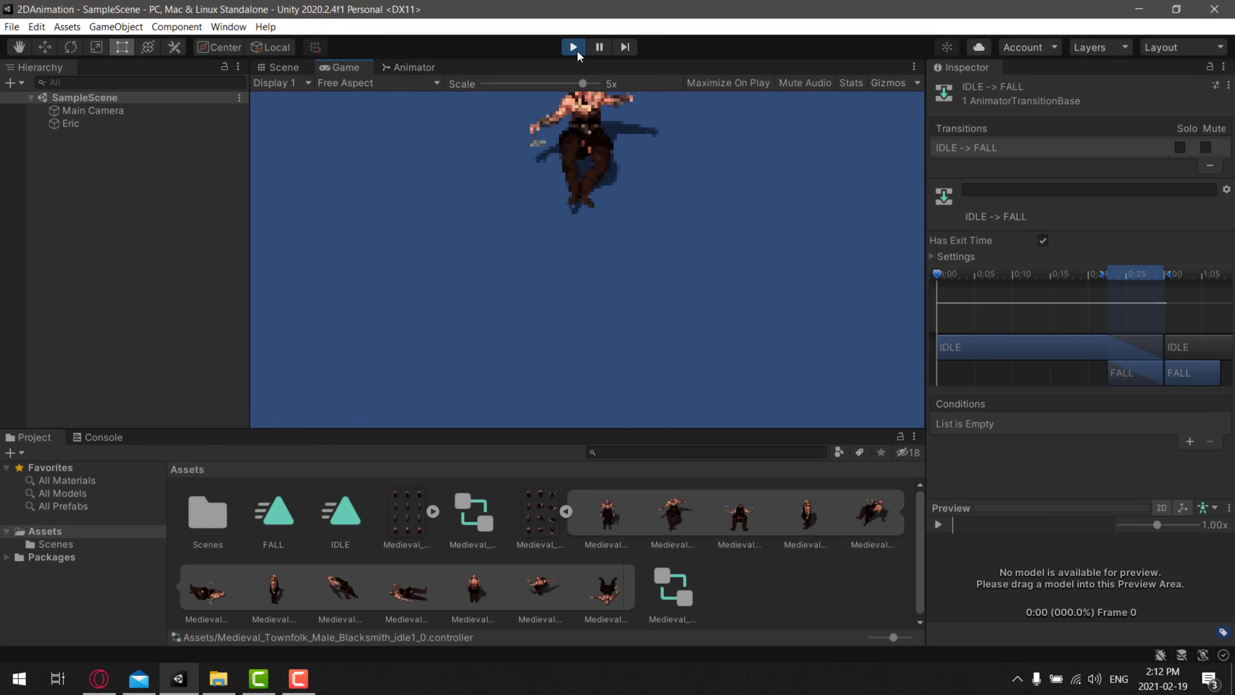
left_click(577, 50)
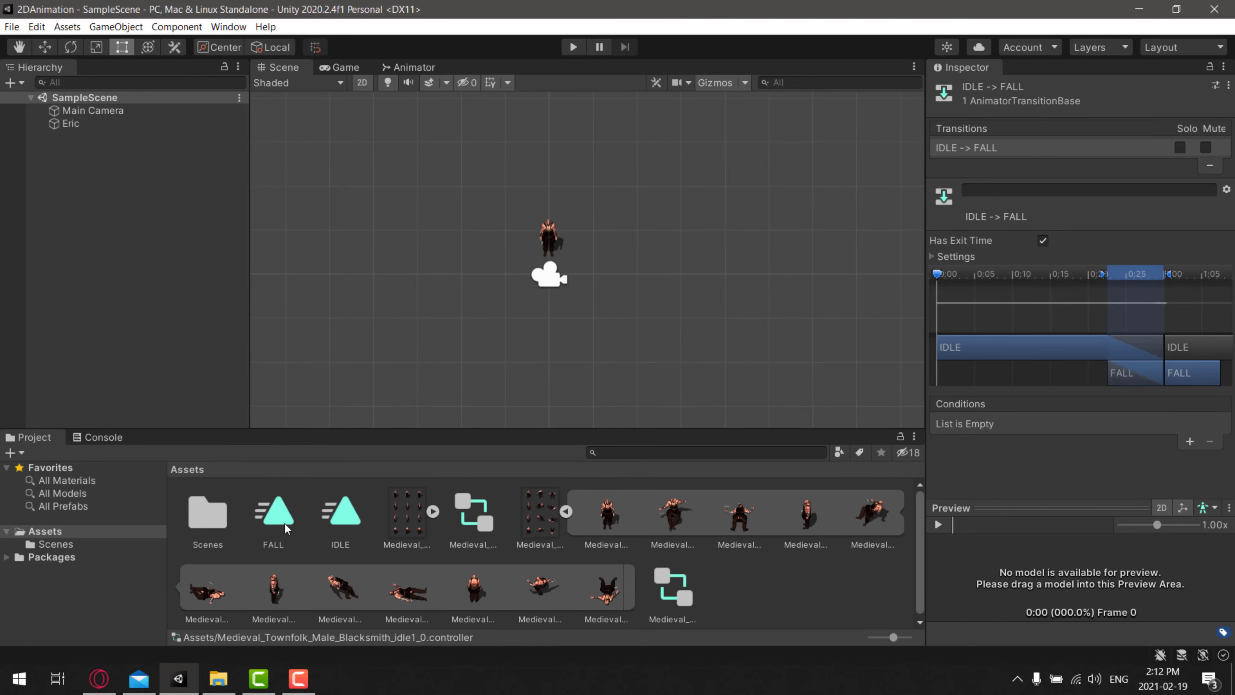
double_click(358, 514)
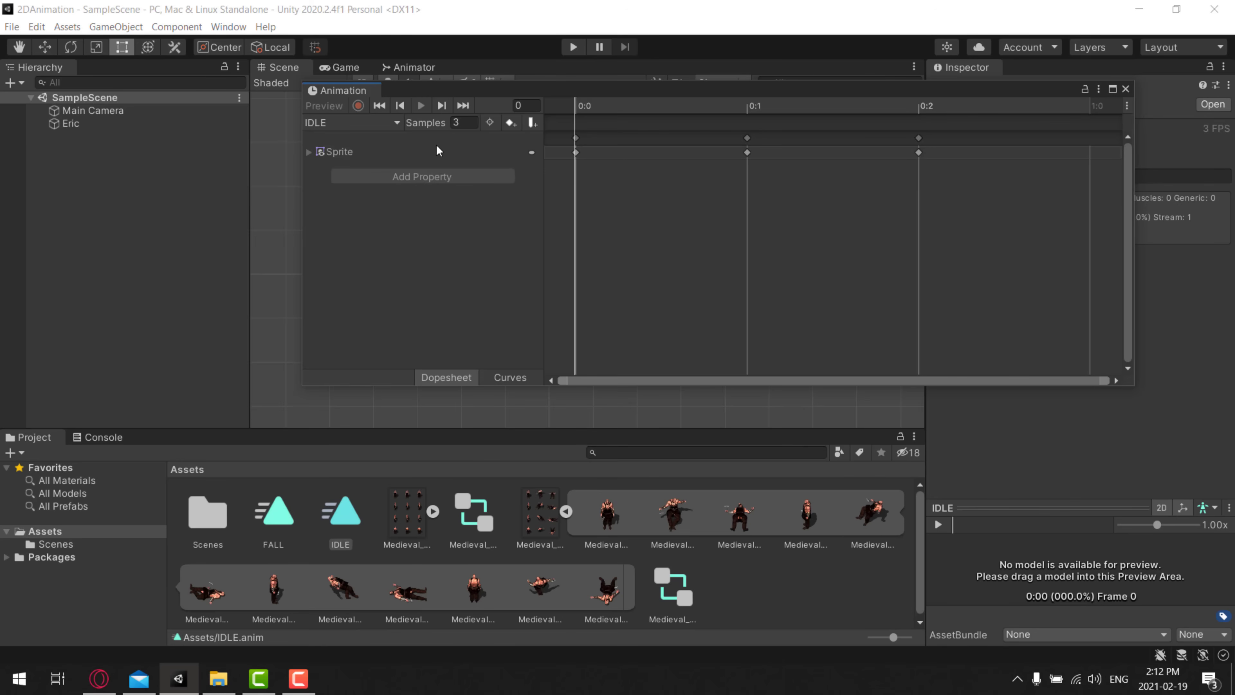
Set the FALL clip's Samples to 3 and close the Animation window.
left_click(265, 523)
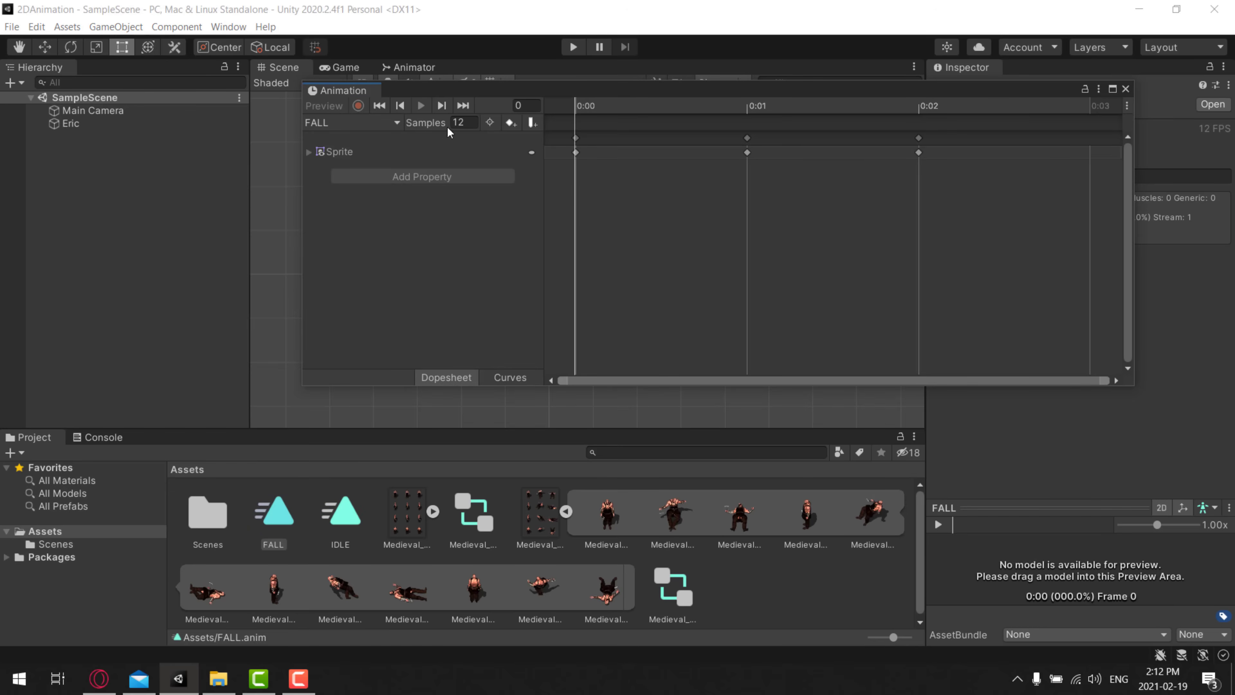
left_click(464, 123)
type("3")
key("Return")
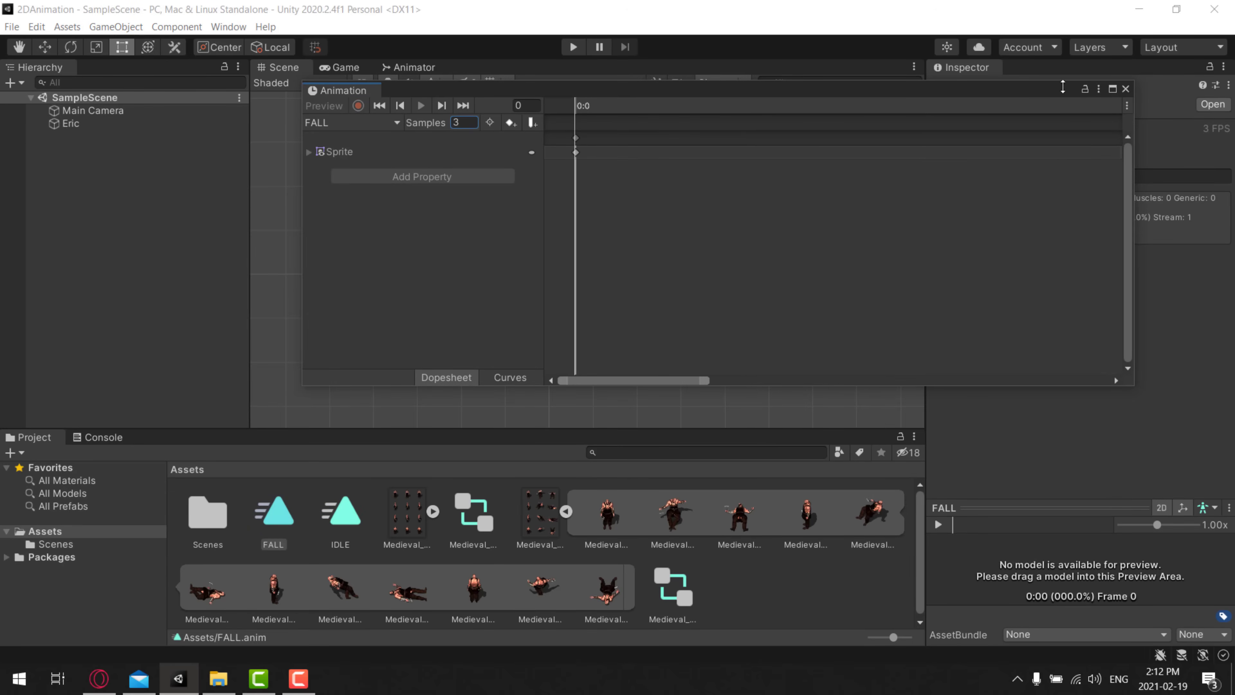
left_click(1126, 89)
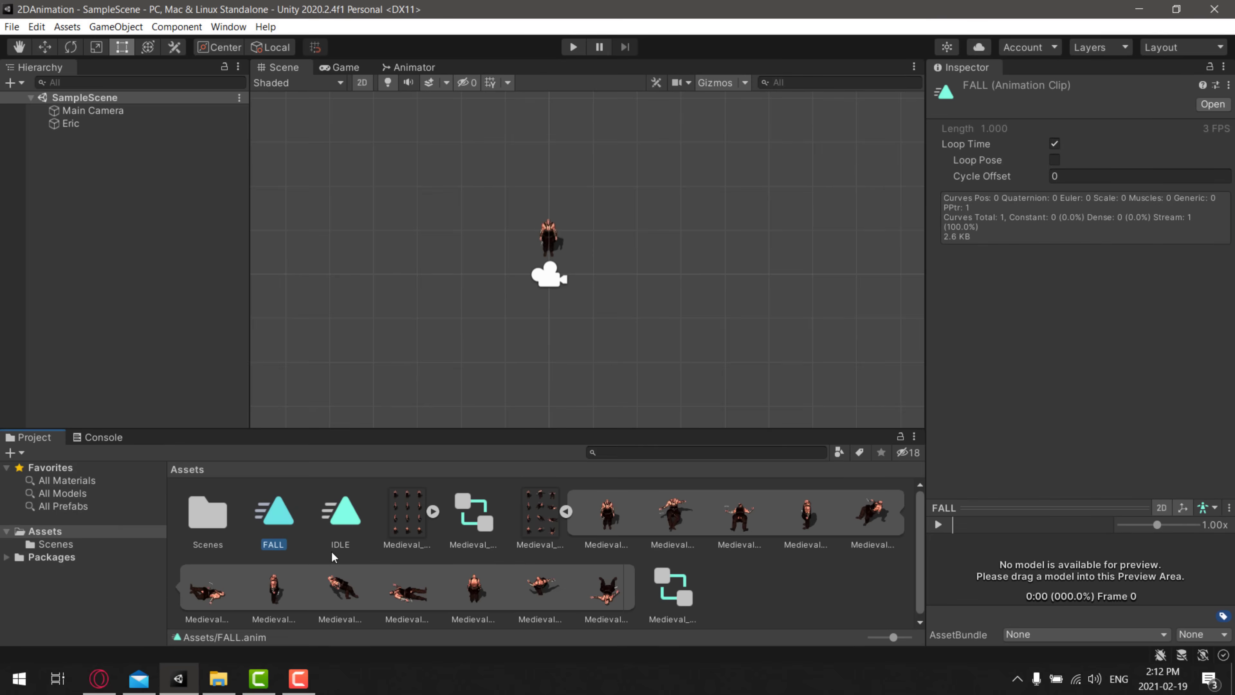
left_click(343, 517)
left_click(276, 526)
Add New Layer under Base Layer in the blacksmith controller's Layers tab, then return to Scene.
double_click(471, 511)
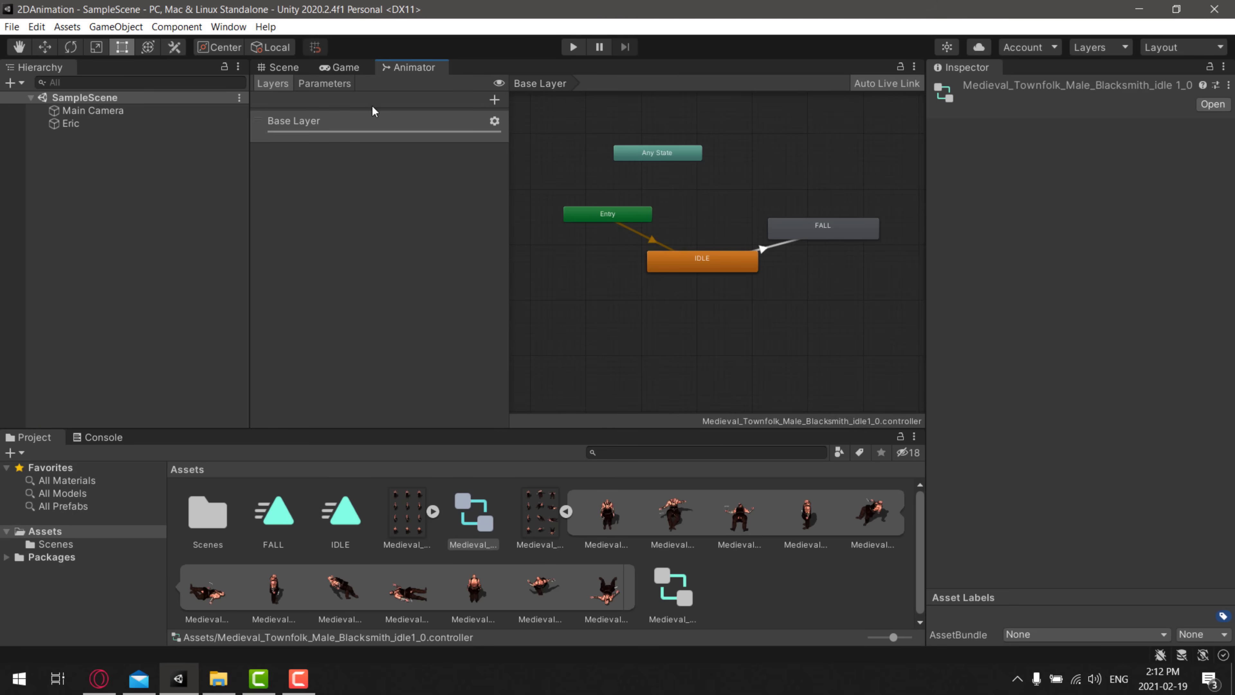
right_click(657, 298)
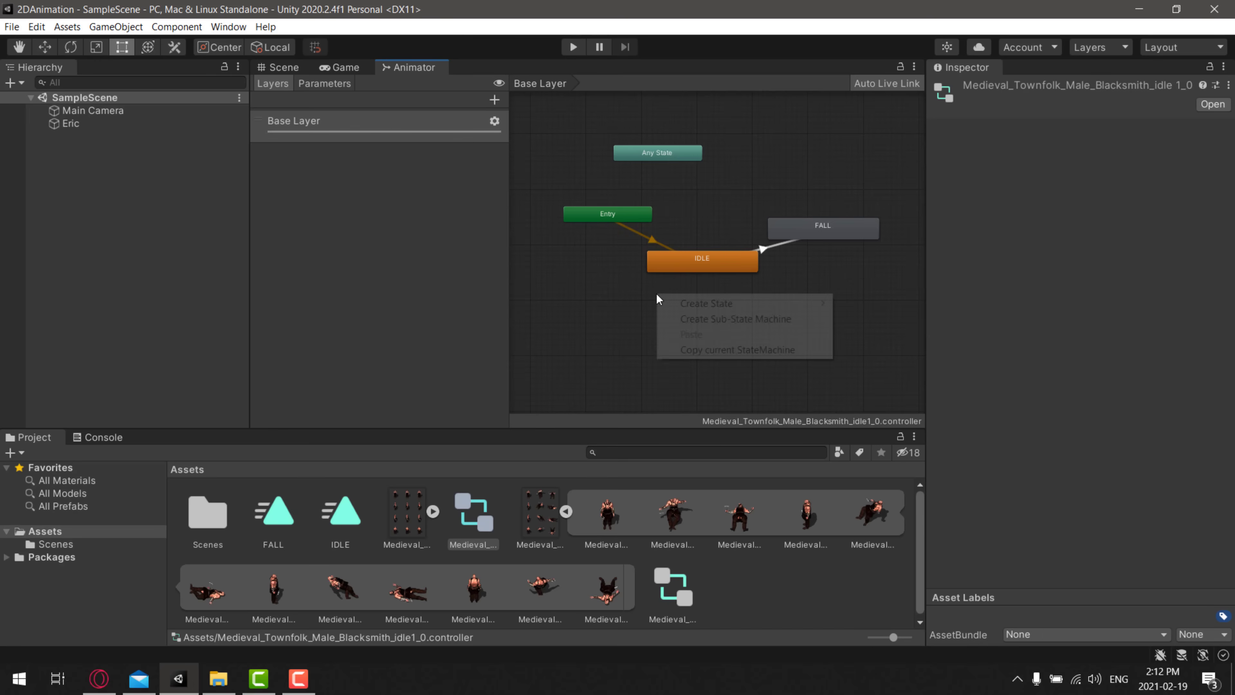
mouse_move(802, 303)
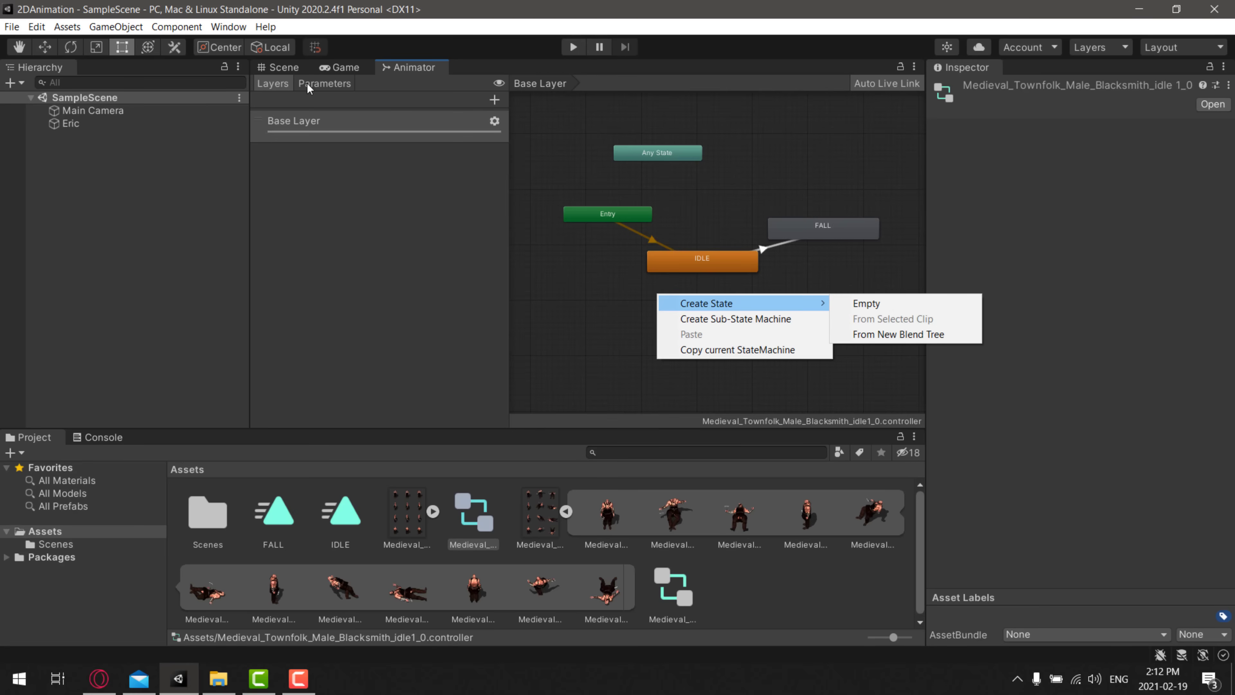
left_click(327, 83)
left_click(276, 83)
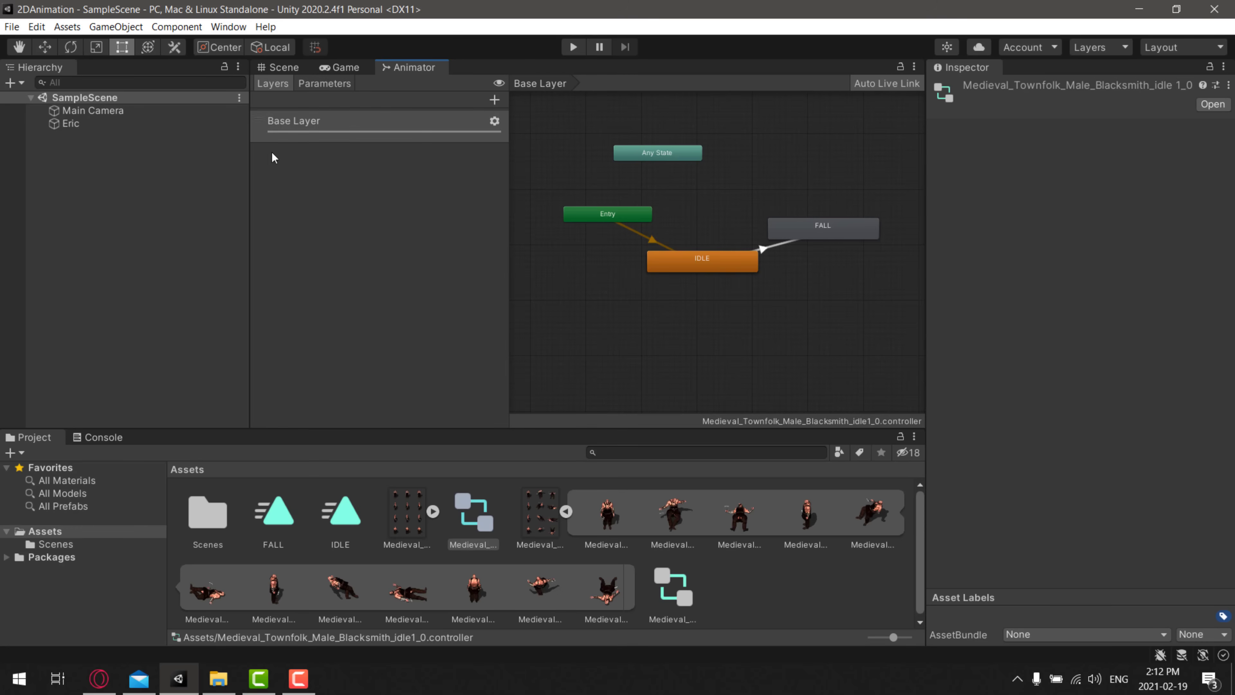
left_click(495, 101)
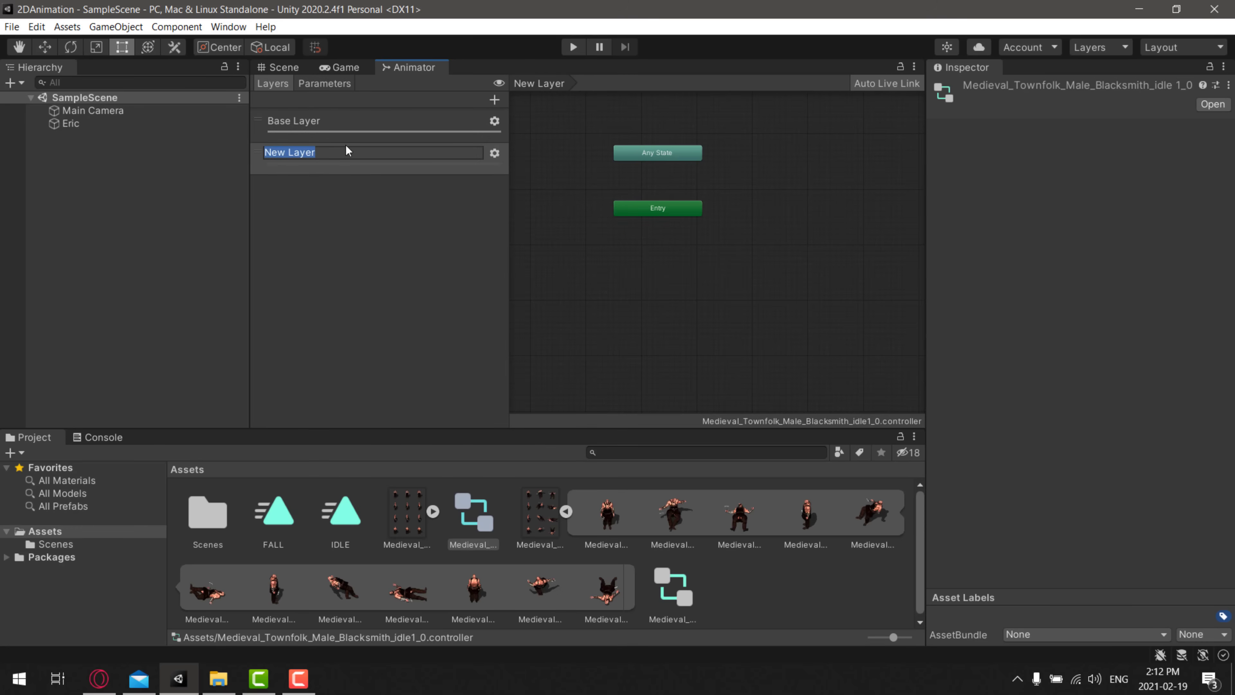
left_click(346, 120)
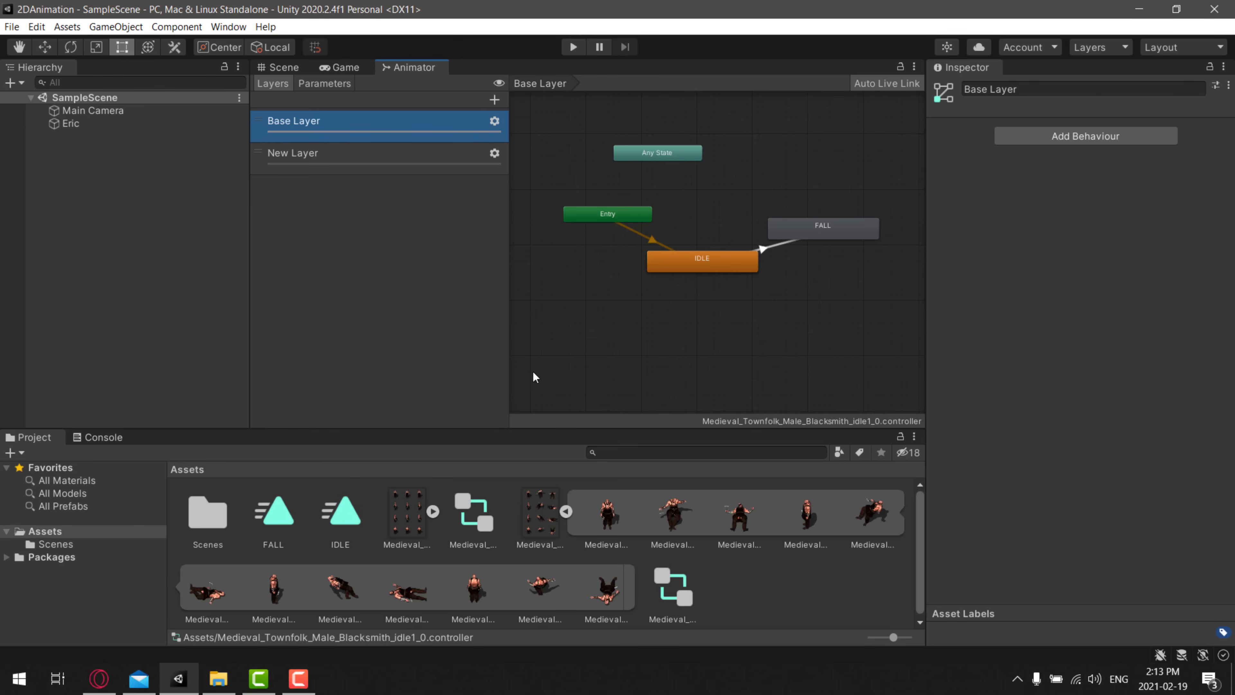
left_click(283, 67)
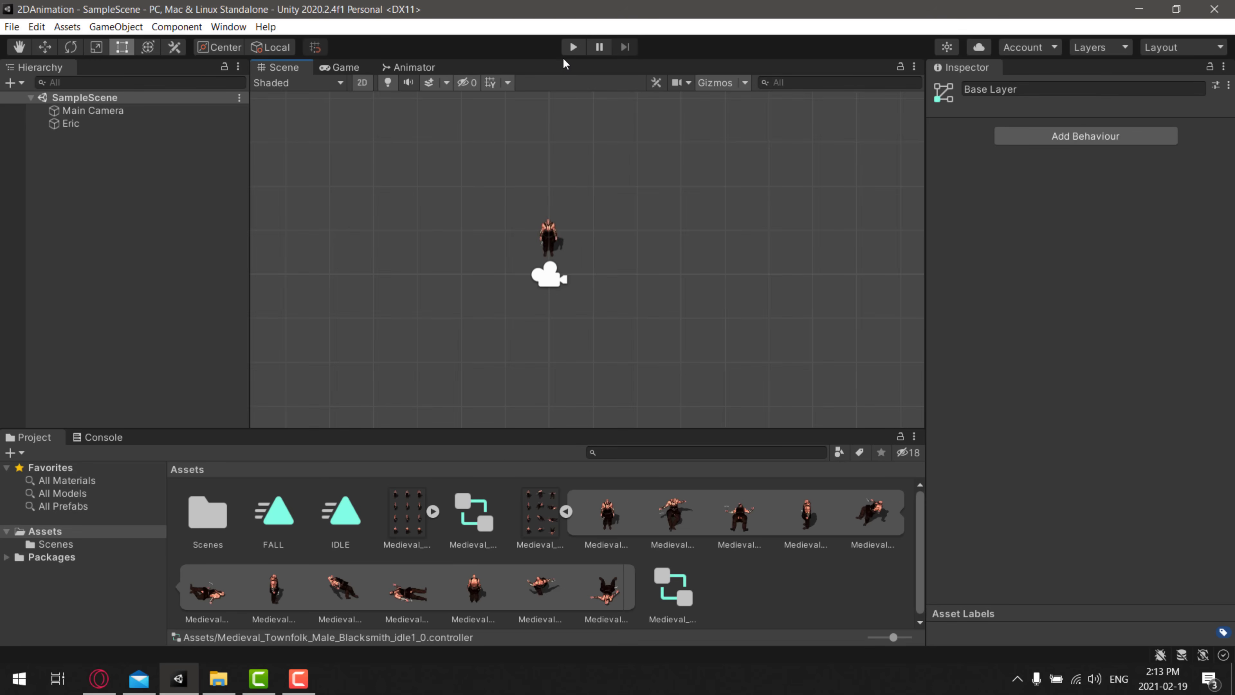
Enter play mode and watch the blacksmith go from IDLE into FALL in the Scene view.
left_click(573, 47)
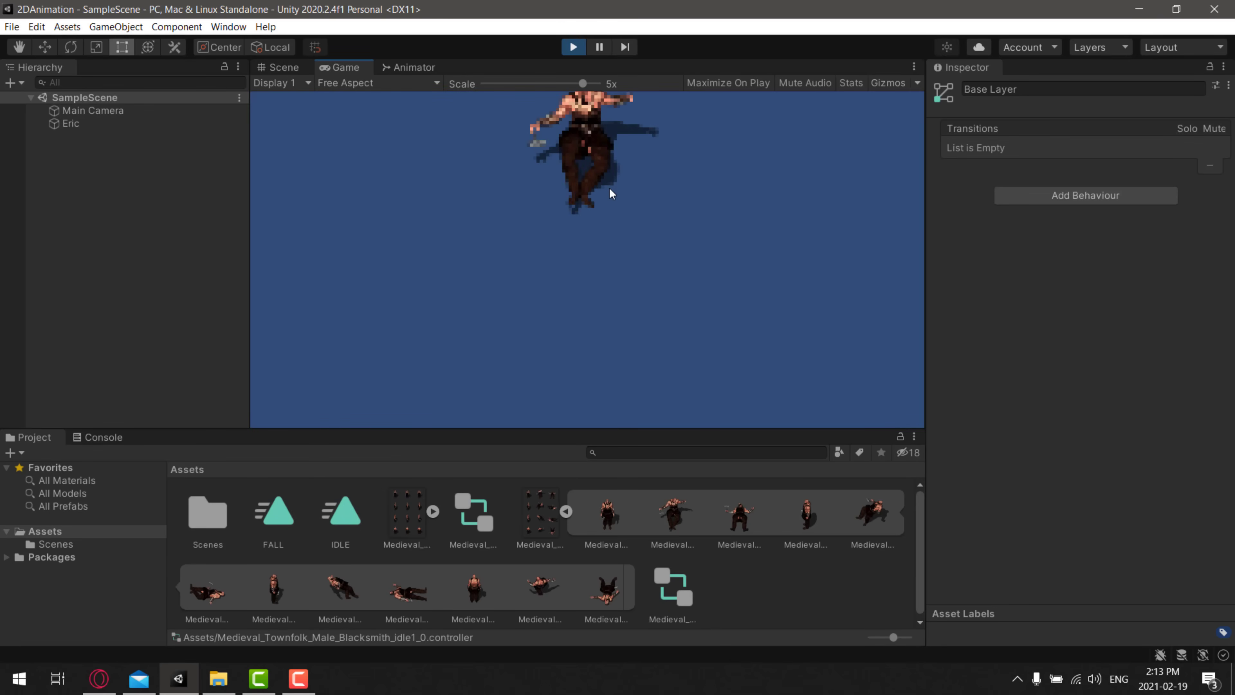
left_click(281, 67)
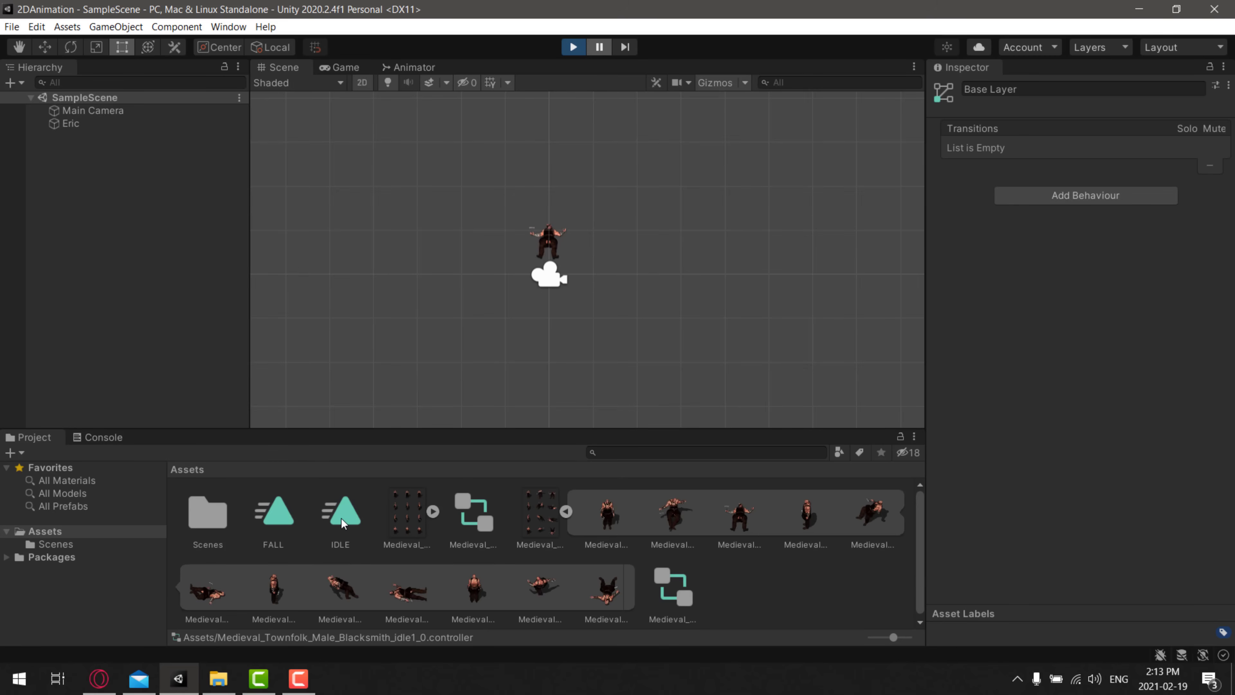
Open the controller graph and move the FALL state below IDLE.
double_click(472, 514)
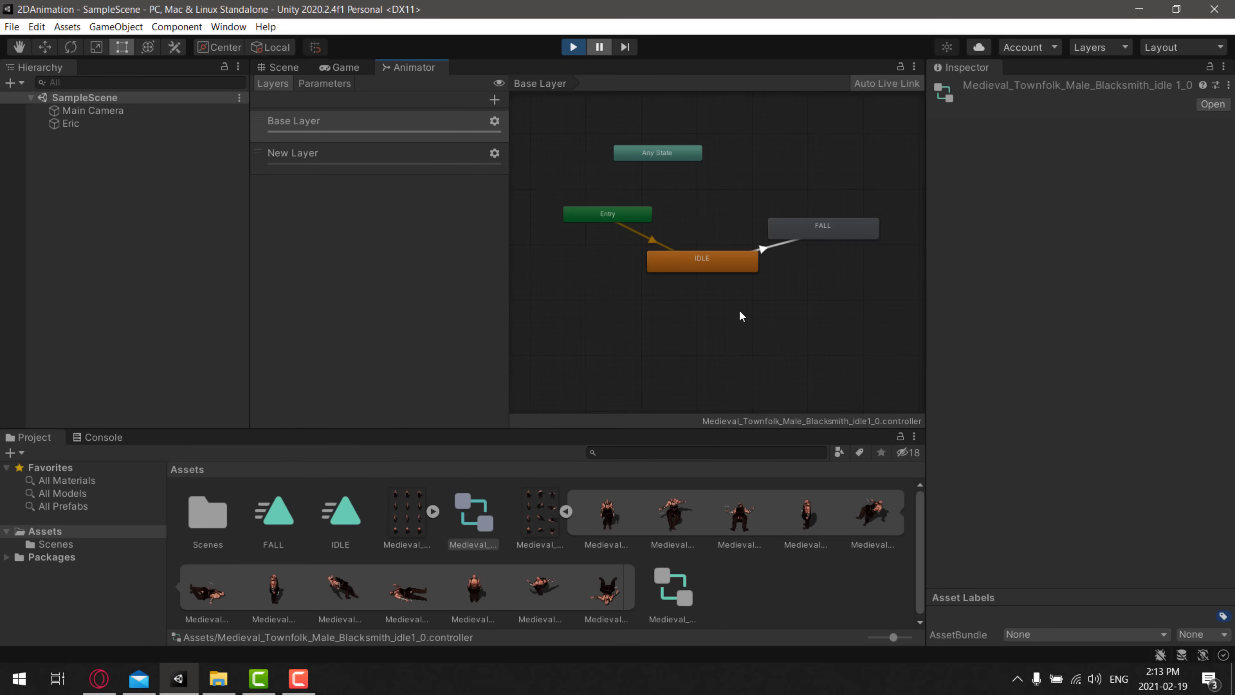
scroll(739, 315, "down", 3)
right_click(693, 323)
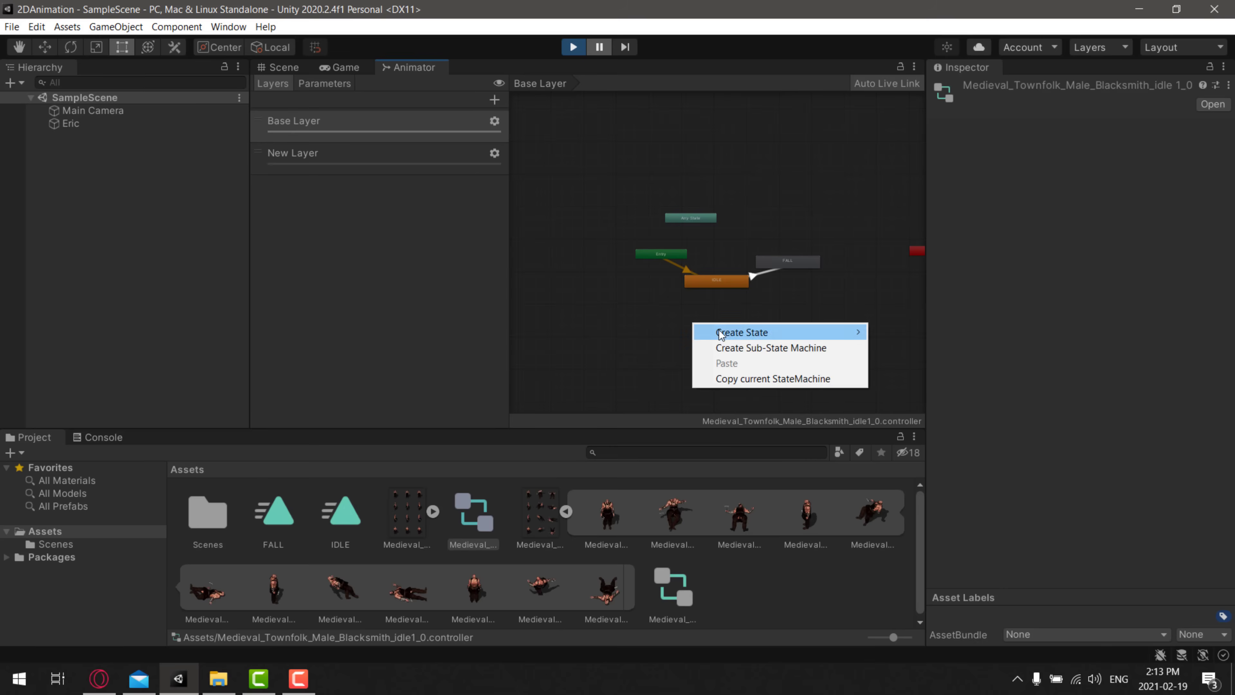
left_click(824, 293)
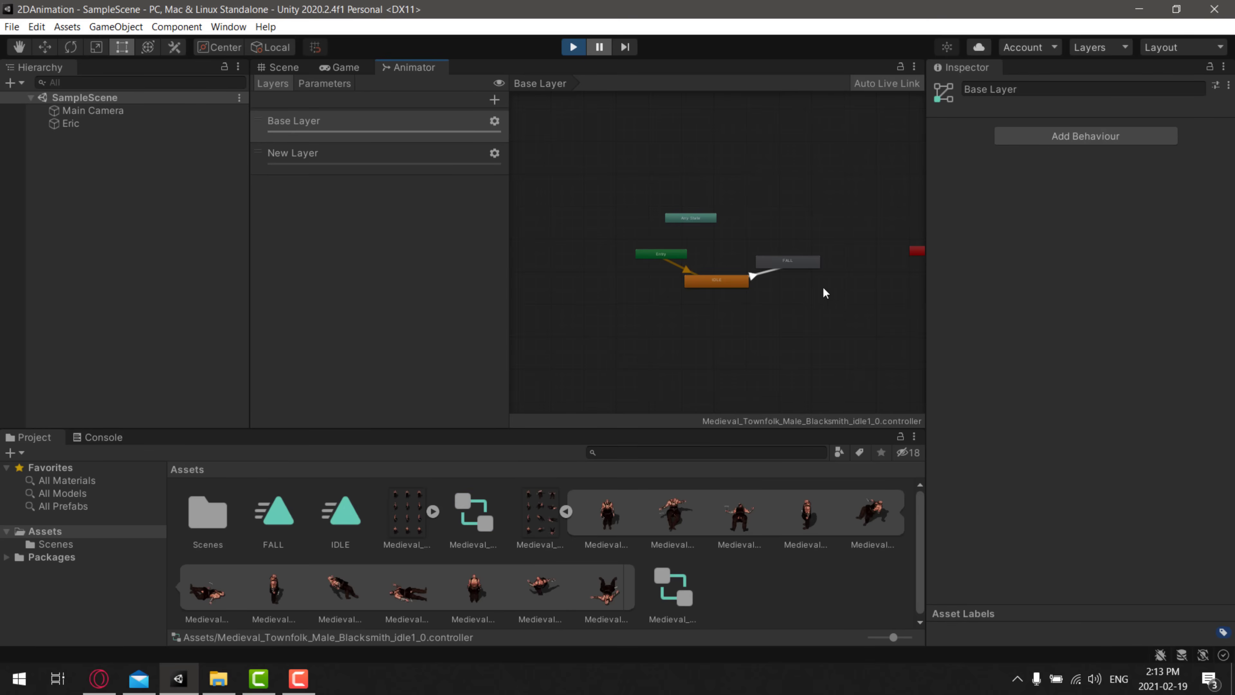
right_click(748, 308)
left_click(788, 259)
left_click(795, 255)
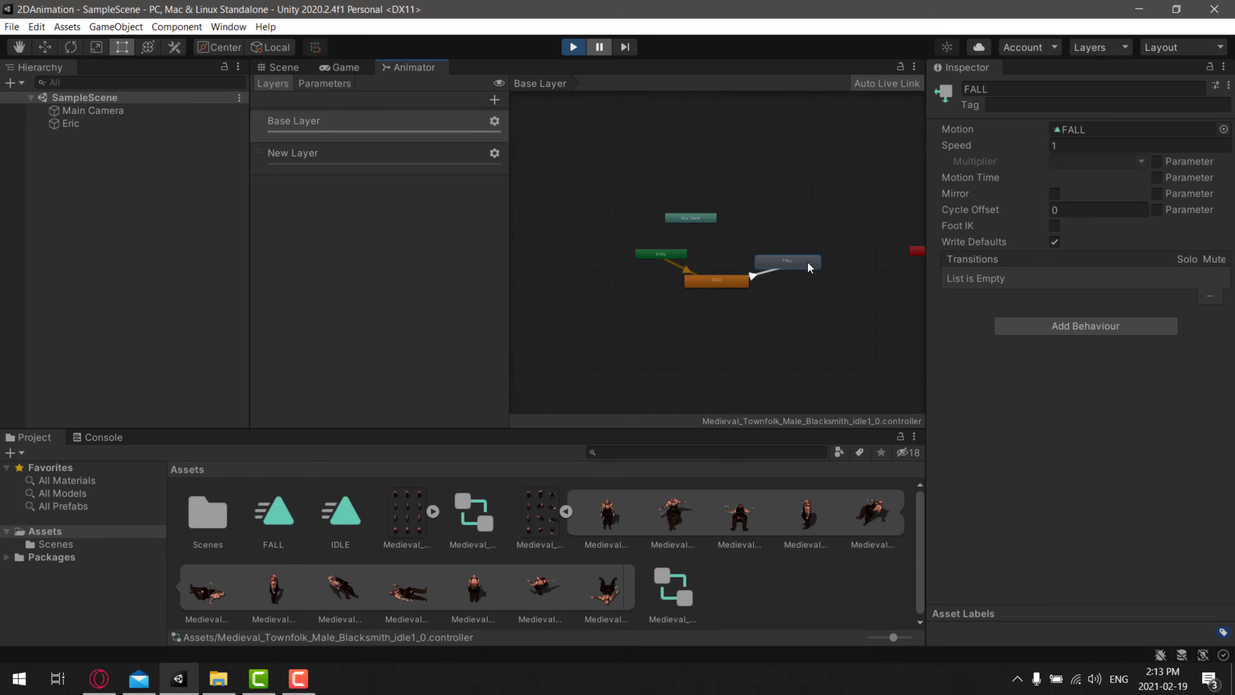
left_click_drag(808, 267, 736, 352)
Make a transition from FALL back to IDLE and stop play mode.
right_click(737, 352)
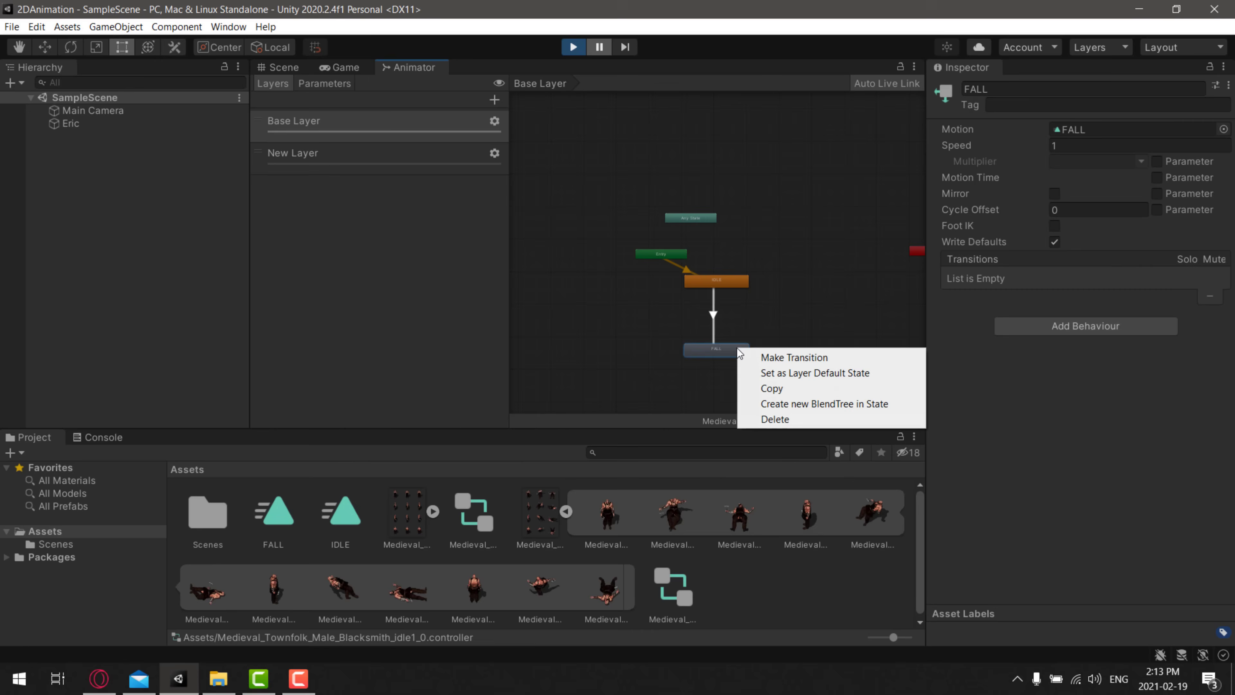
left_click(778, 357)
left_click(740, 287)
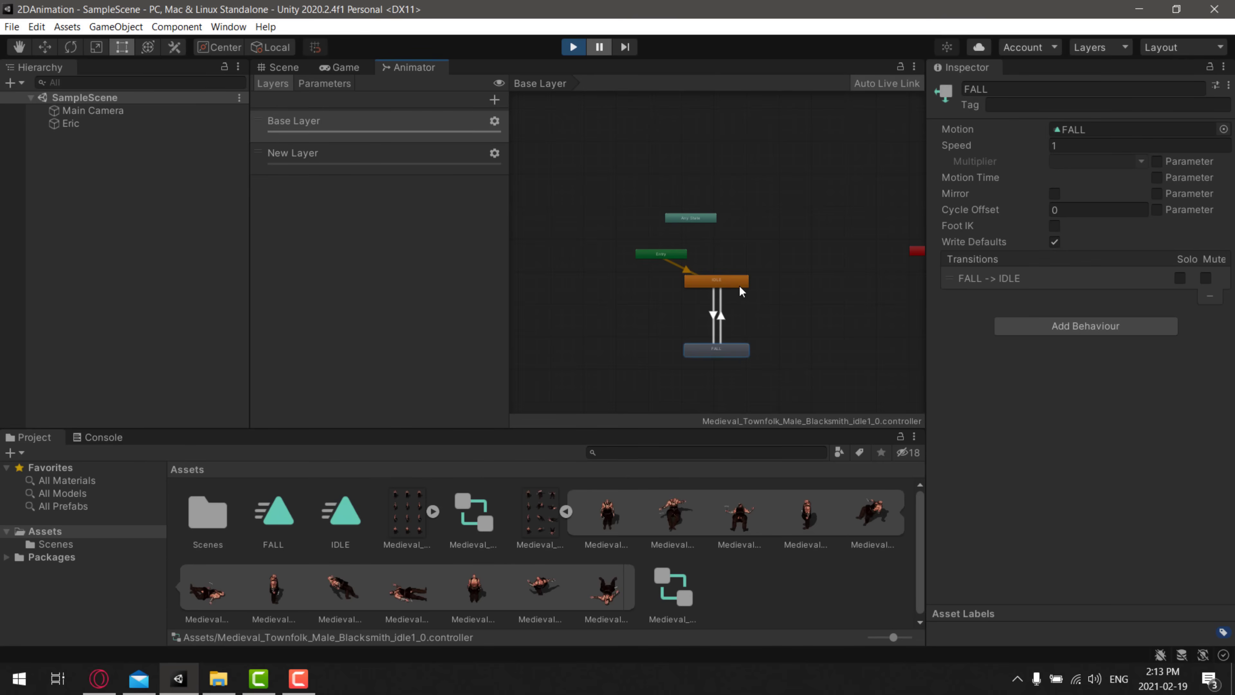
left_click(573, 47)
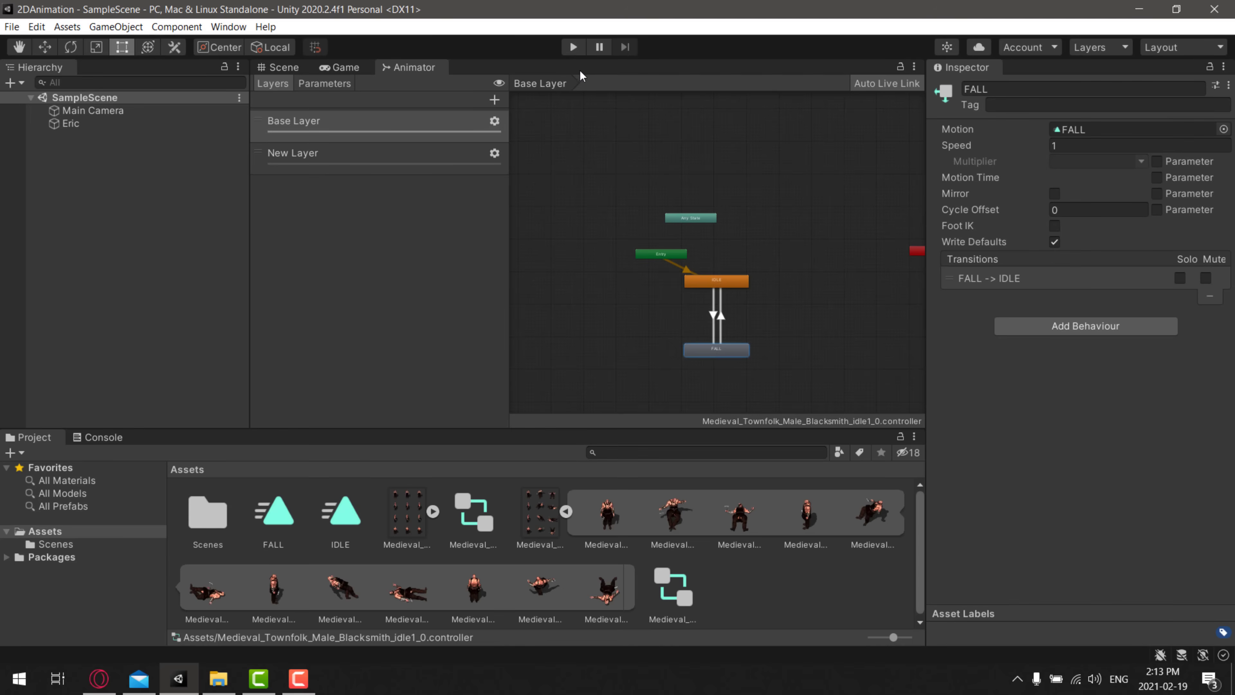
Play-test the FALL and IDLE transitions, exit with Ctrl+P, and reopen the controller graph.
left_click(573, 47)
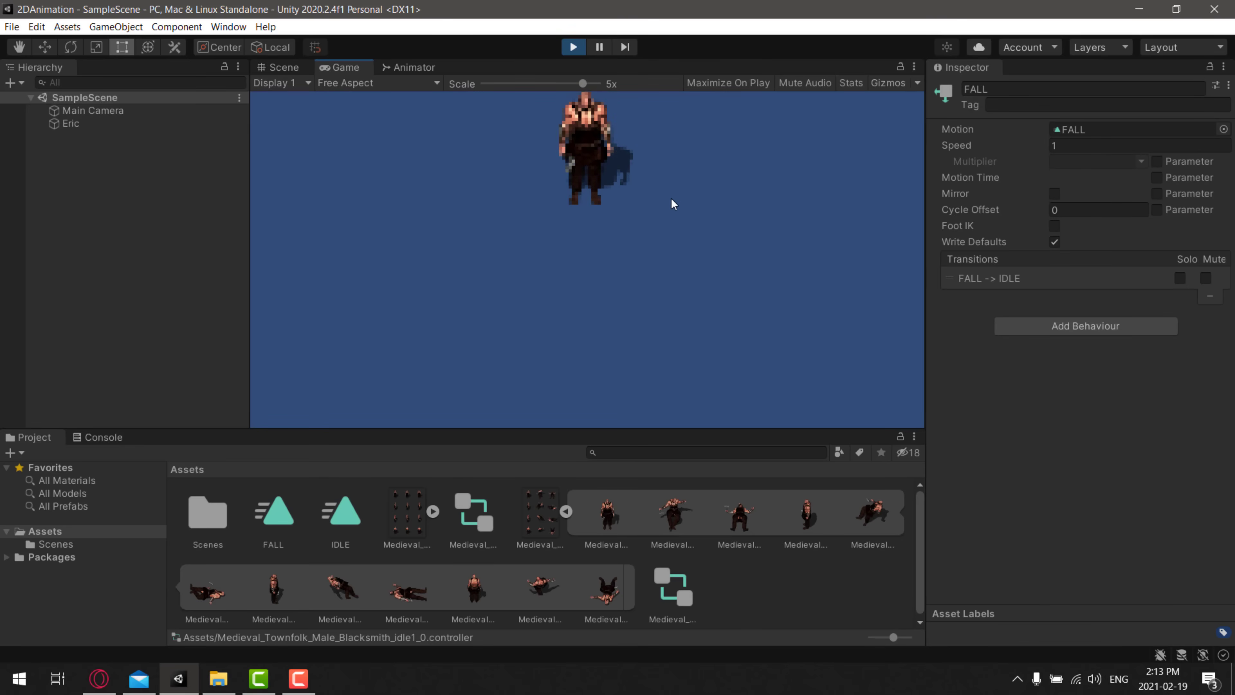
key("ctrl+p")
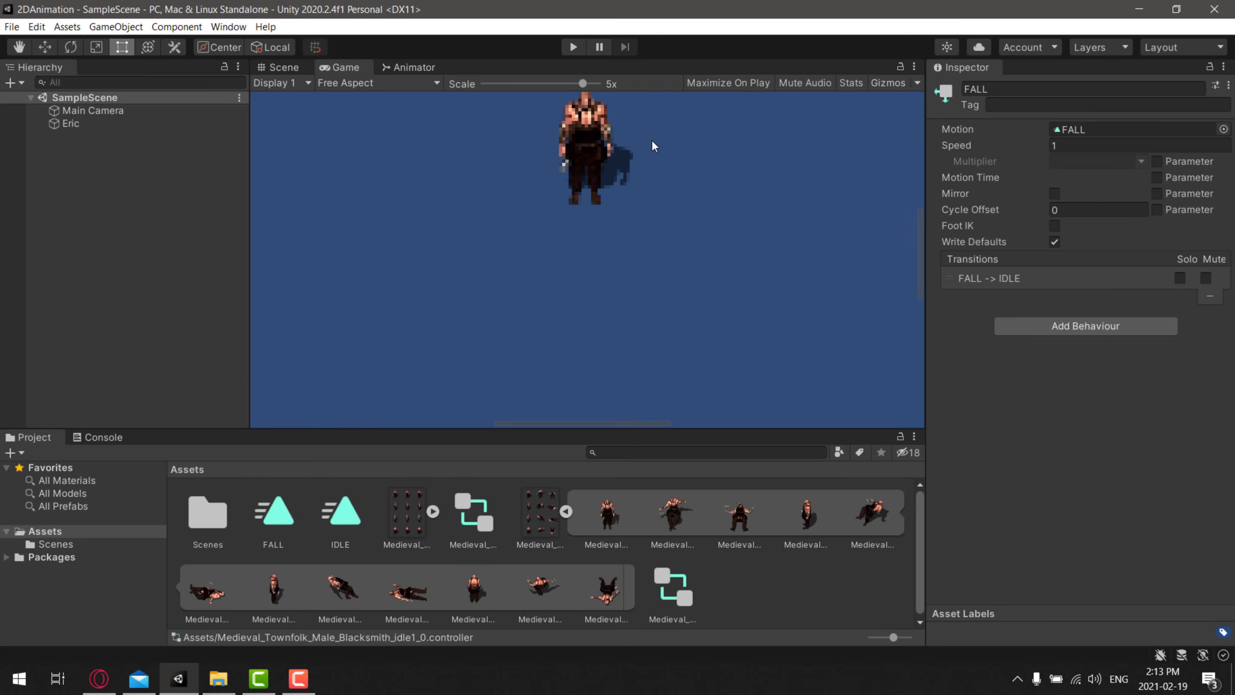
left_click(282, 67)
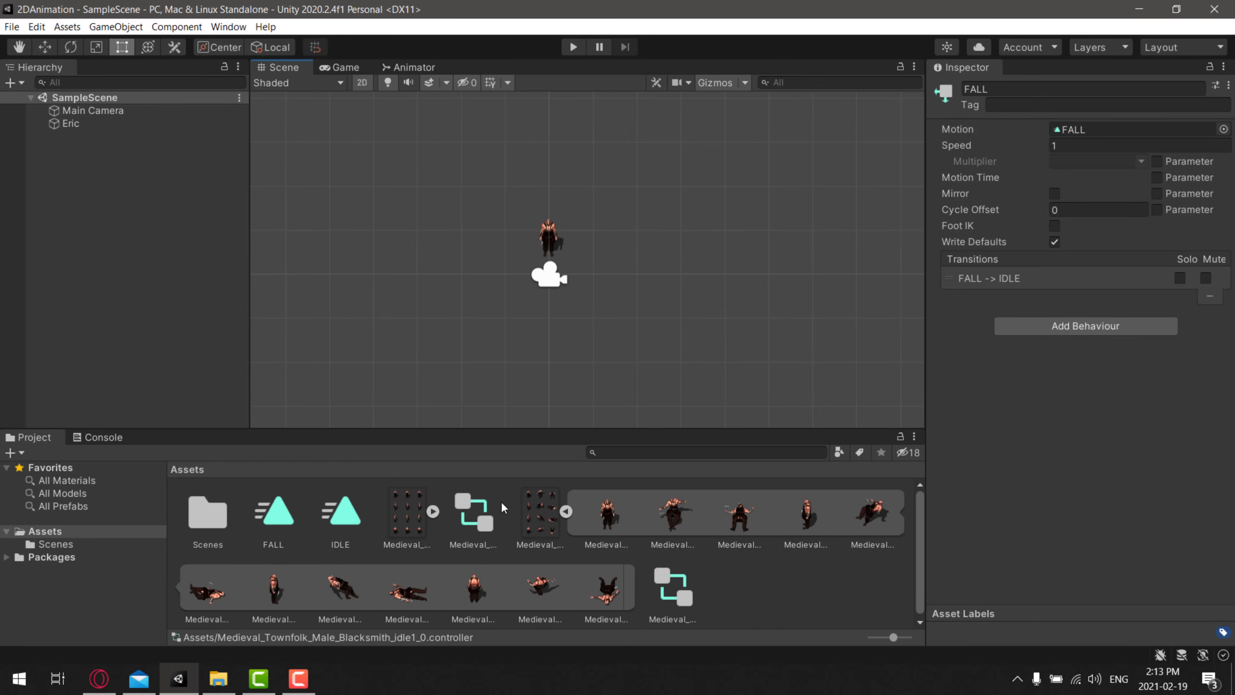
double_click(474, 514)
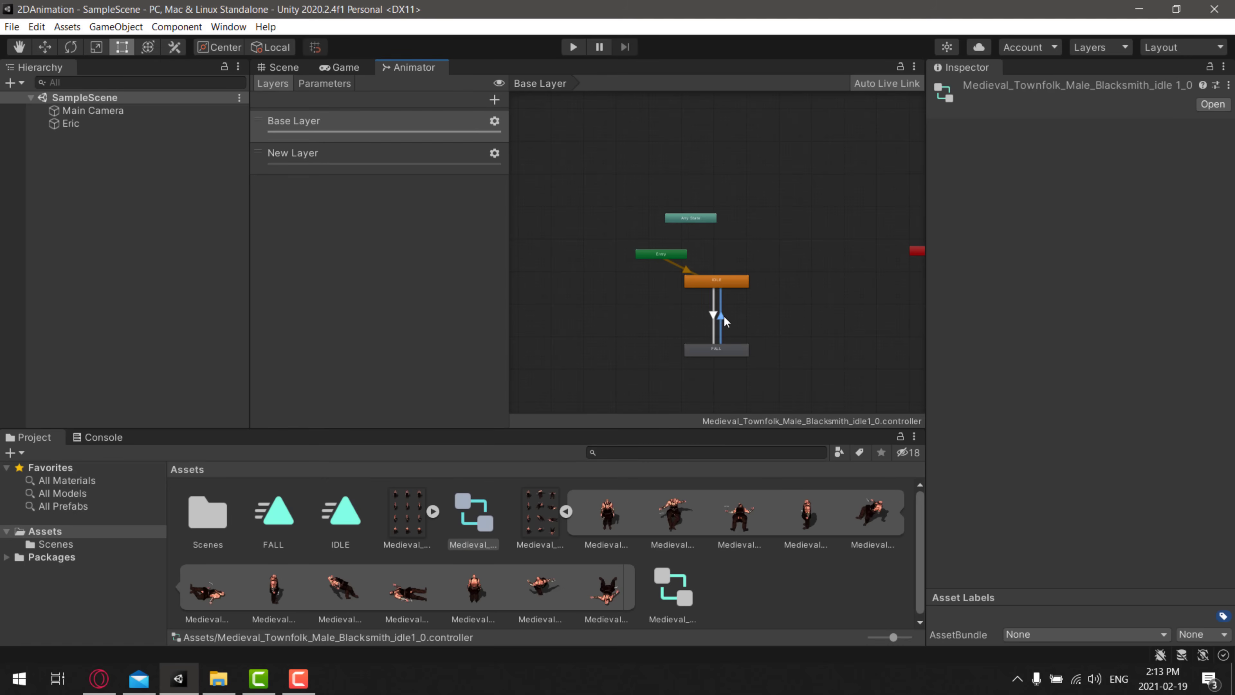
Delete the FALL→IDLE transition and make a new transition from FALL to Exit.
left_click(722, 317)
key("Delete")
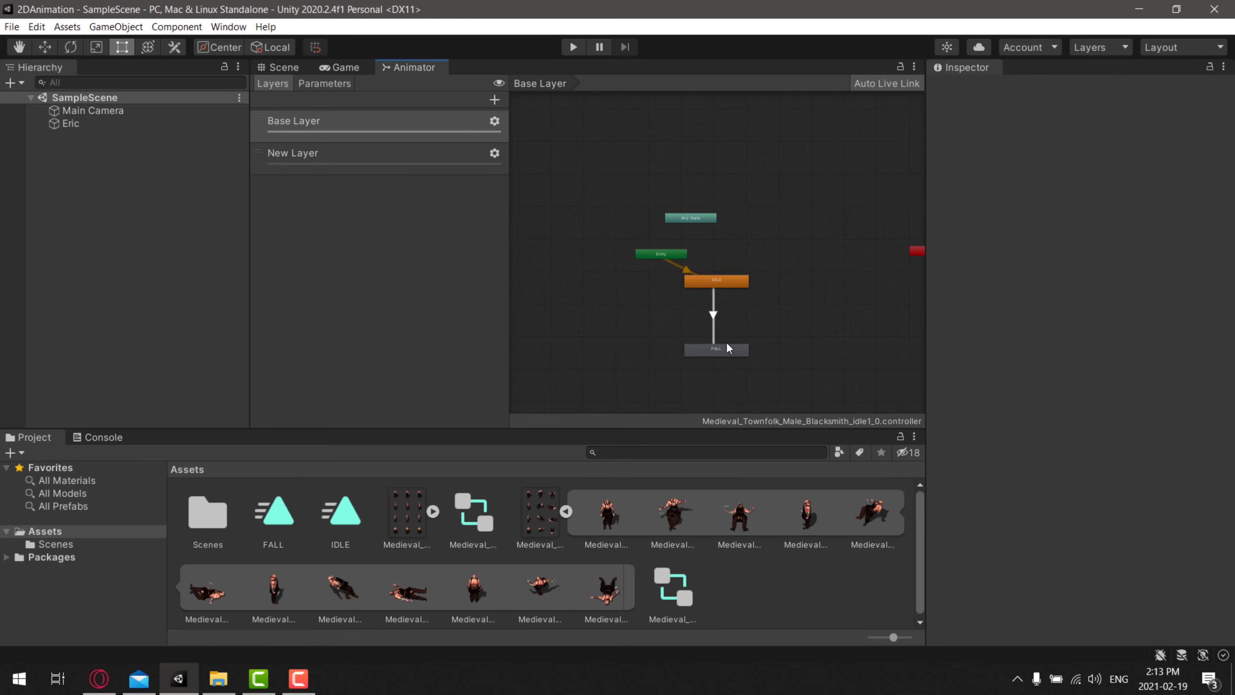
left_click(728, 346)
right_click(728, 345)
left_click(772, 357)
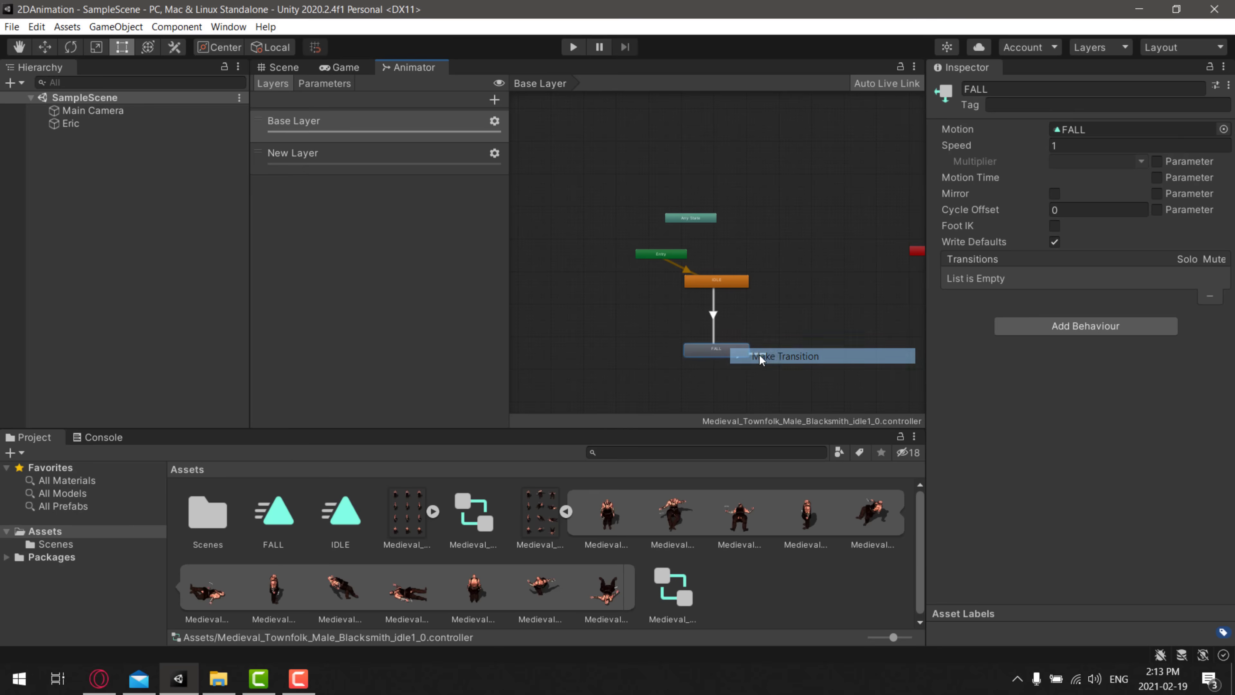
left_click(916, 251)
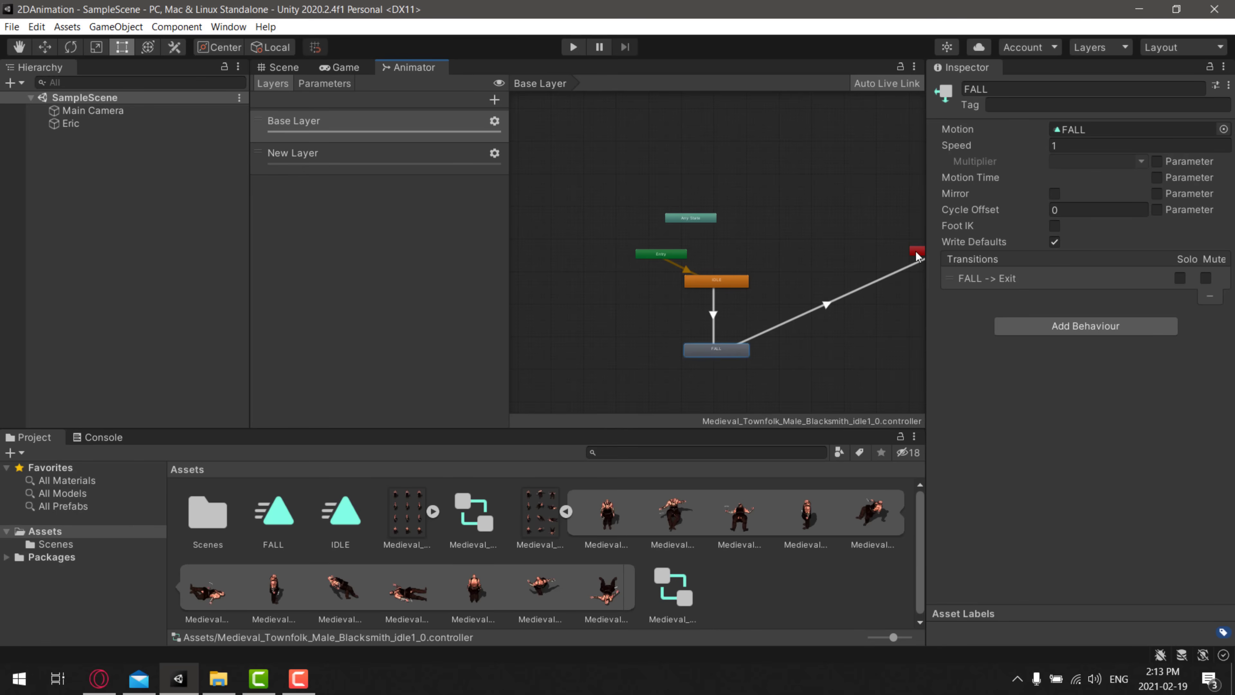
Move the Exit node closer to FALL and deselect it.
left_click_drag(922, 251, 802, 292)
scroll(805, 327, "up", 5)
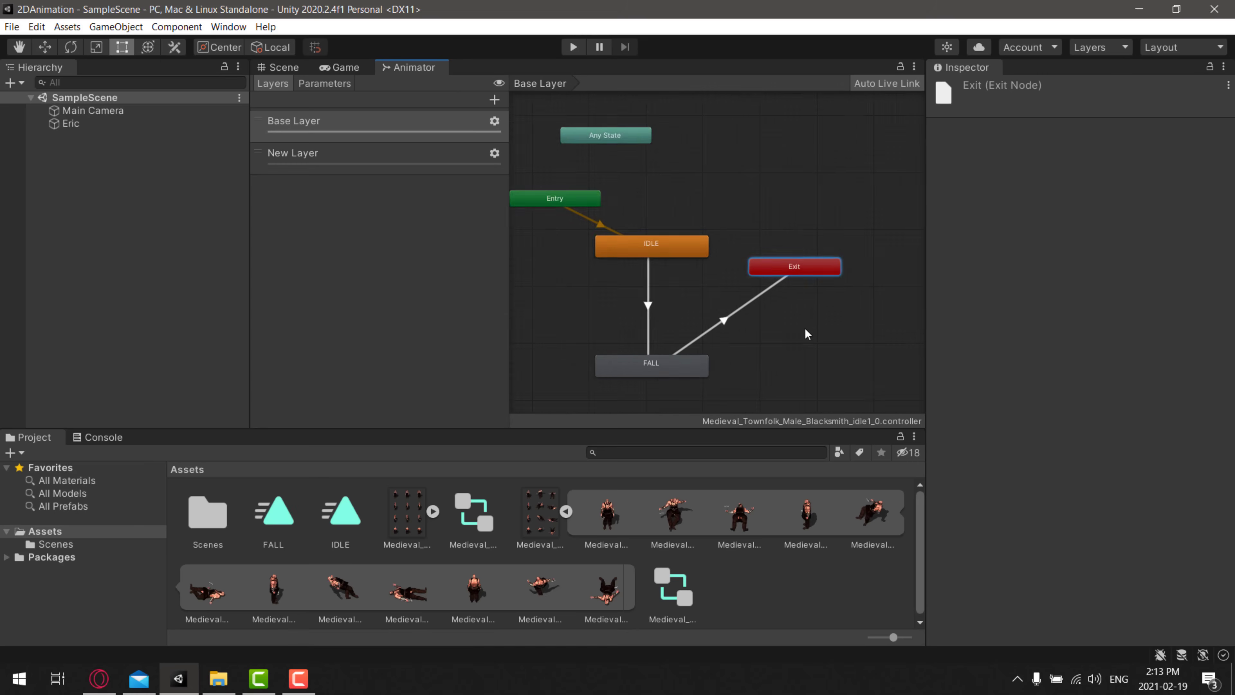
right_click(821, 341)
left_click(720, 321)
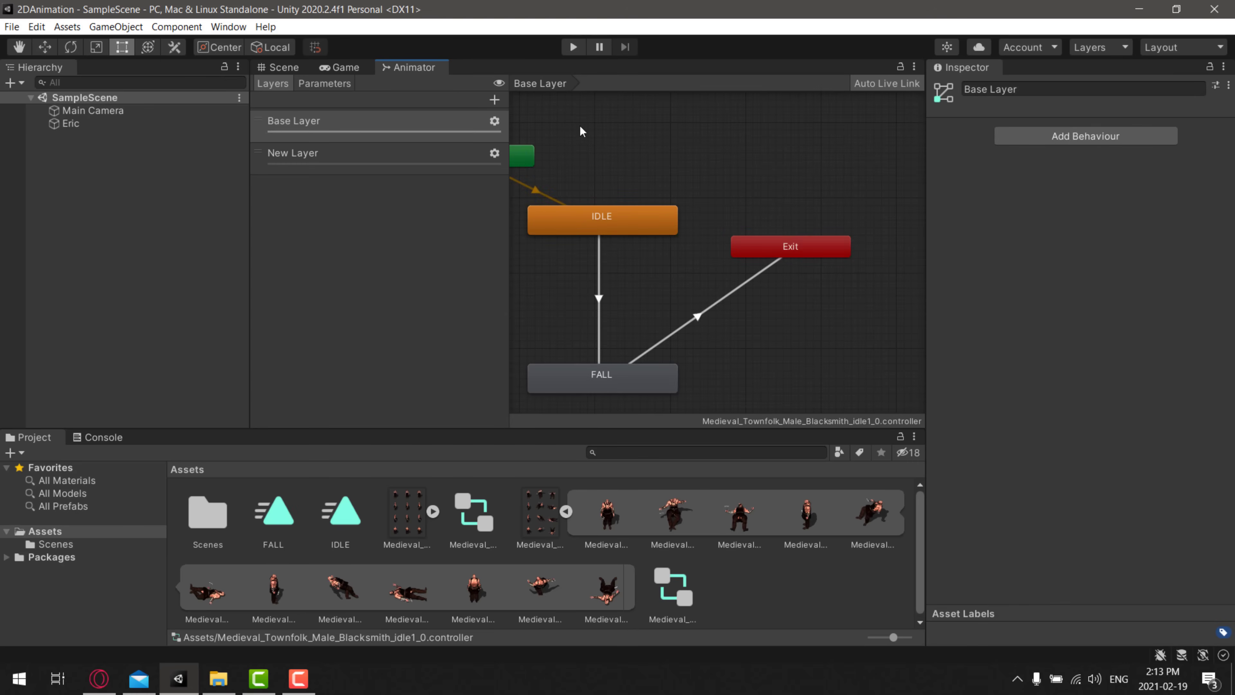
left_click(281, 69)
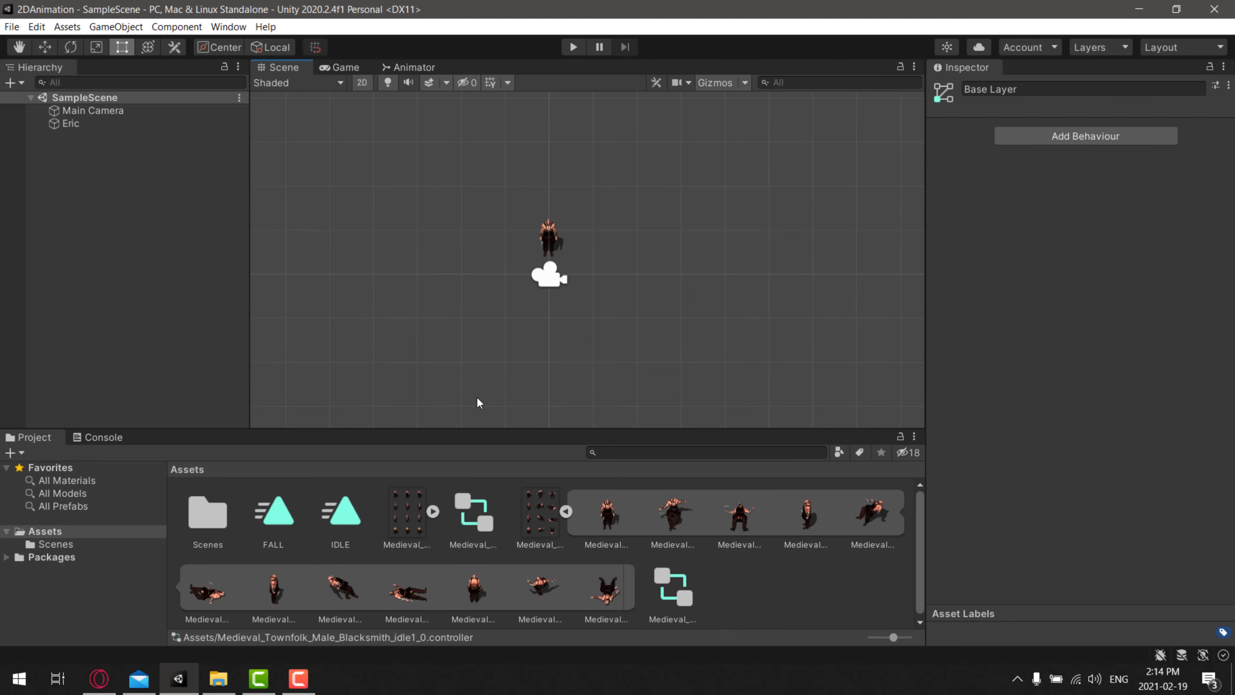
left_click(402, 509)
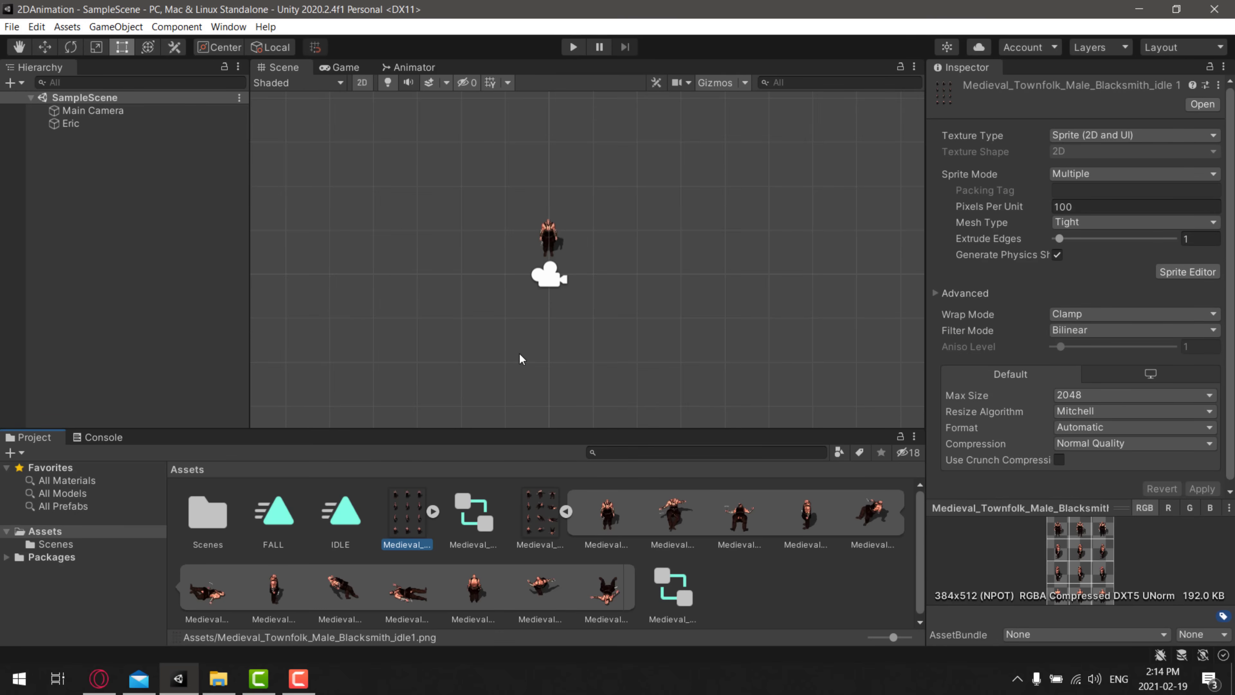
left_click(463, 532)
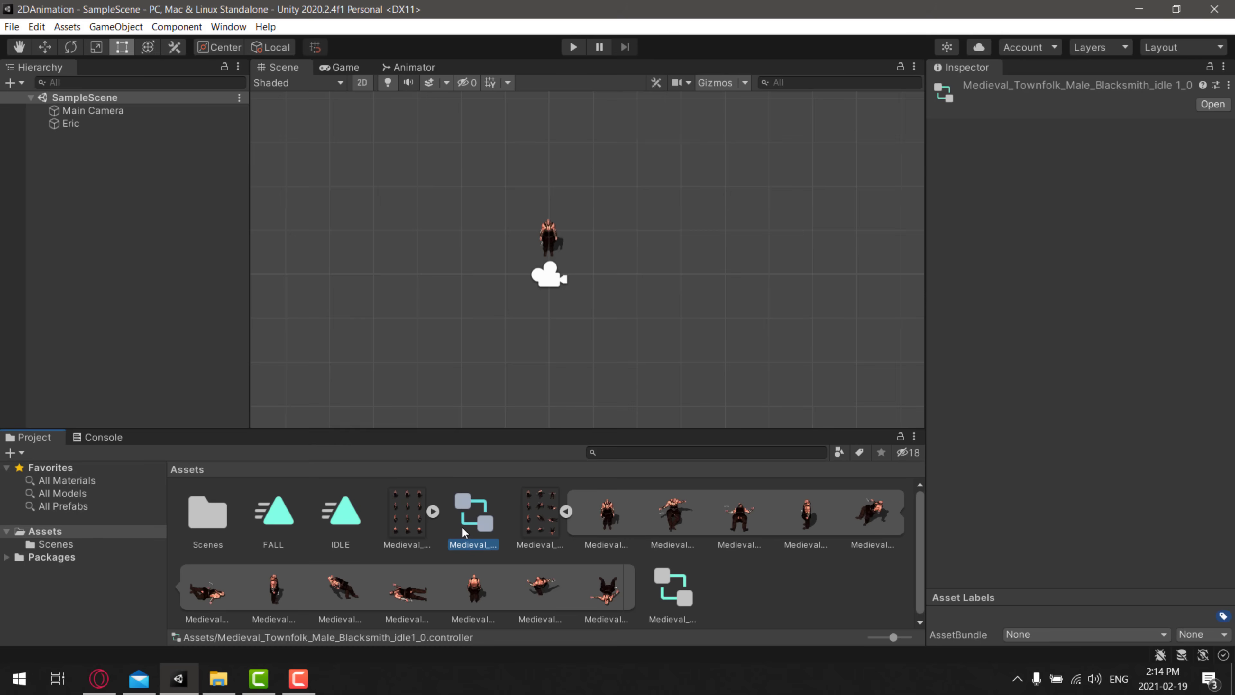
double_click(463, 531)
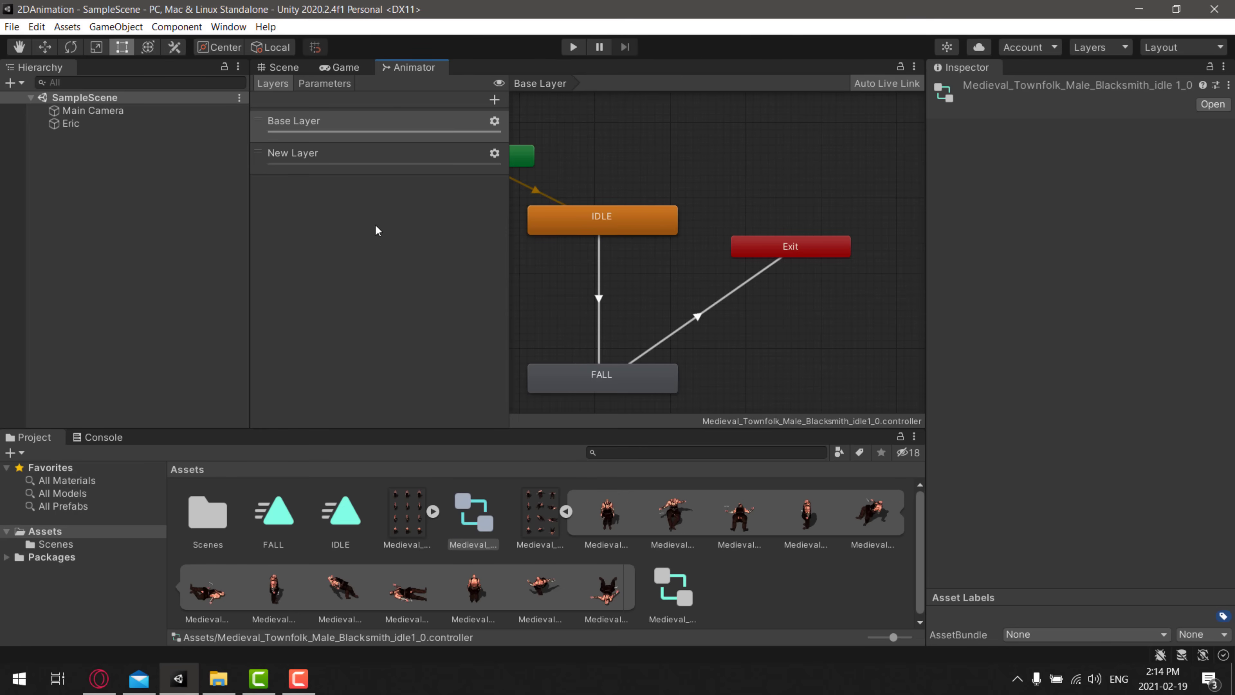
Open the IDLE clip's Animation window below the Scene view and select Eric.
double_click(344, 513)
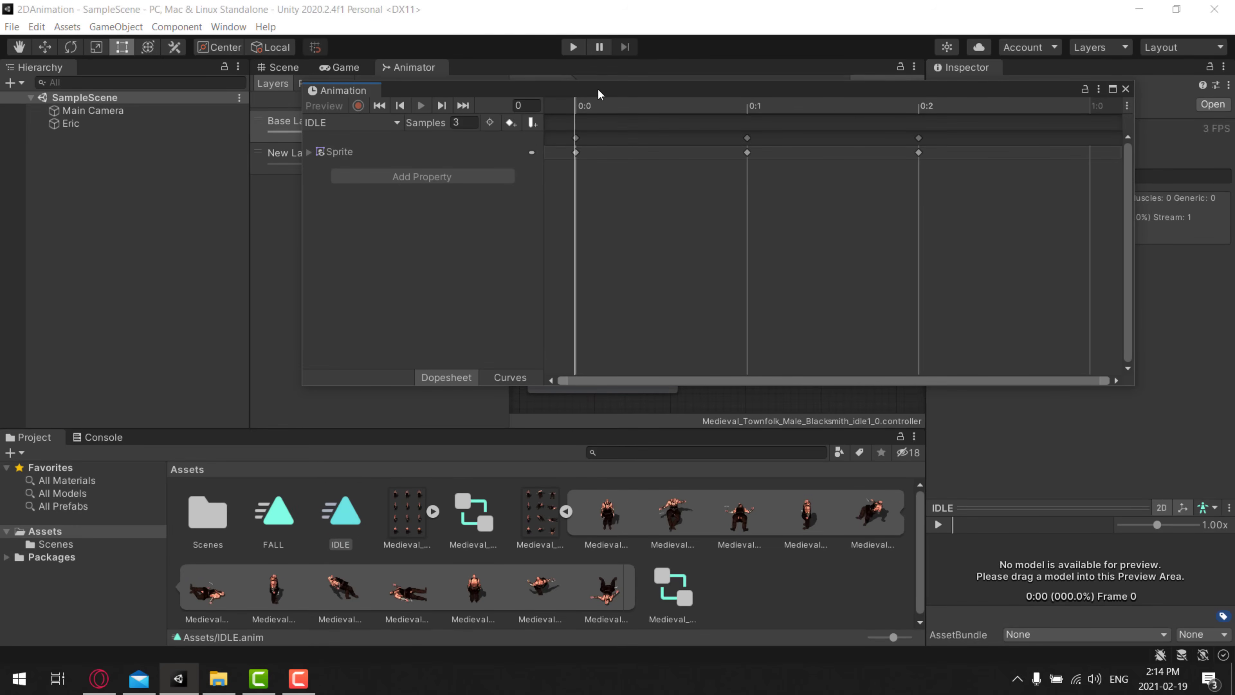
left_click_drag(597, 88, 565, 227)
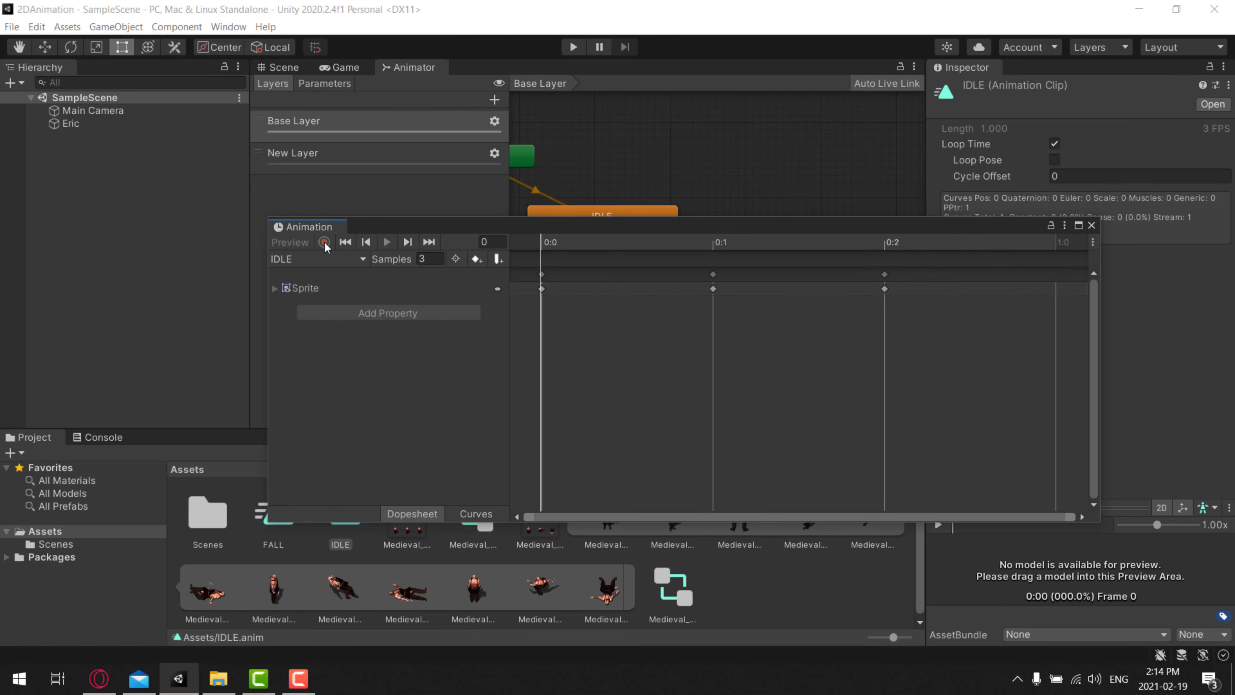
left_click(286, 67)
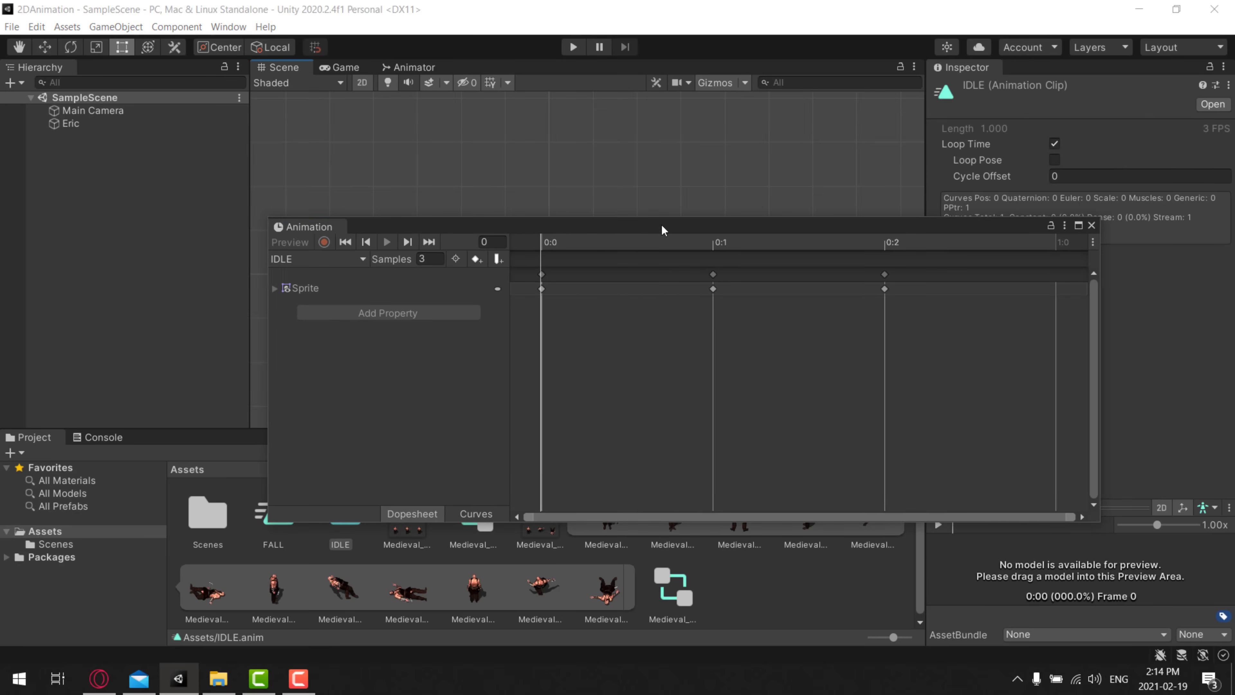
left_click_drag(661, 225, 660, 324)
left_click(550, 240)
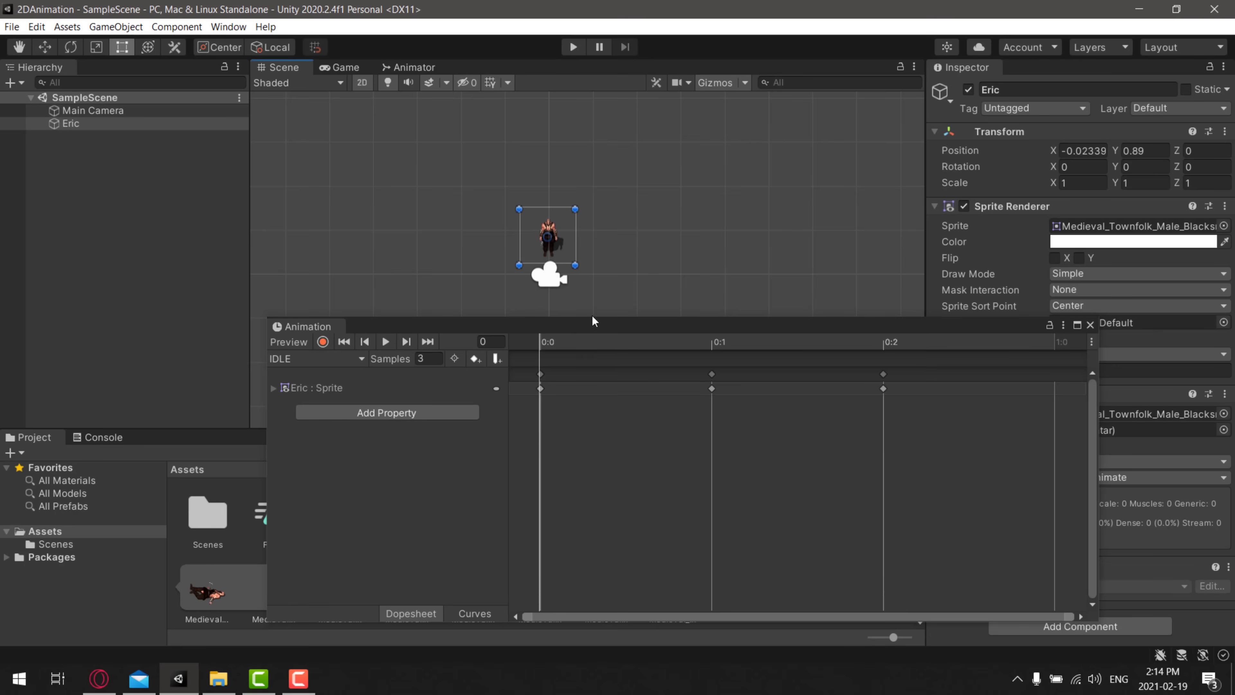
With Record on, key Eric at (0.4, 1.35) on frame 0 and (2.25, 1.7) on frame 2.
left_click(322, 342)
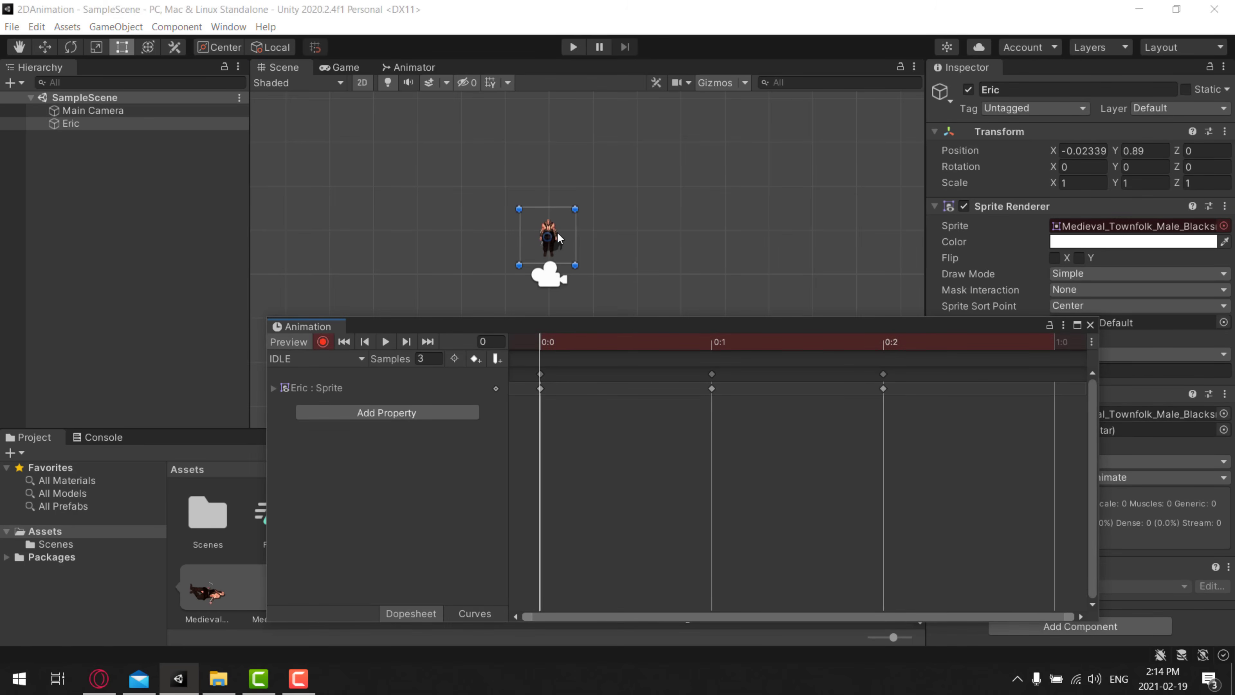
left_click_drag(558, 228, 576, 209)
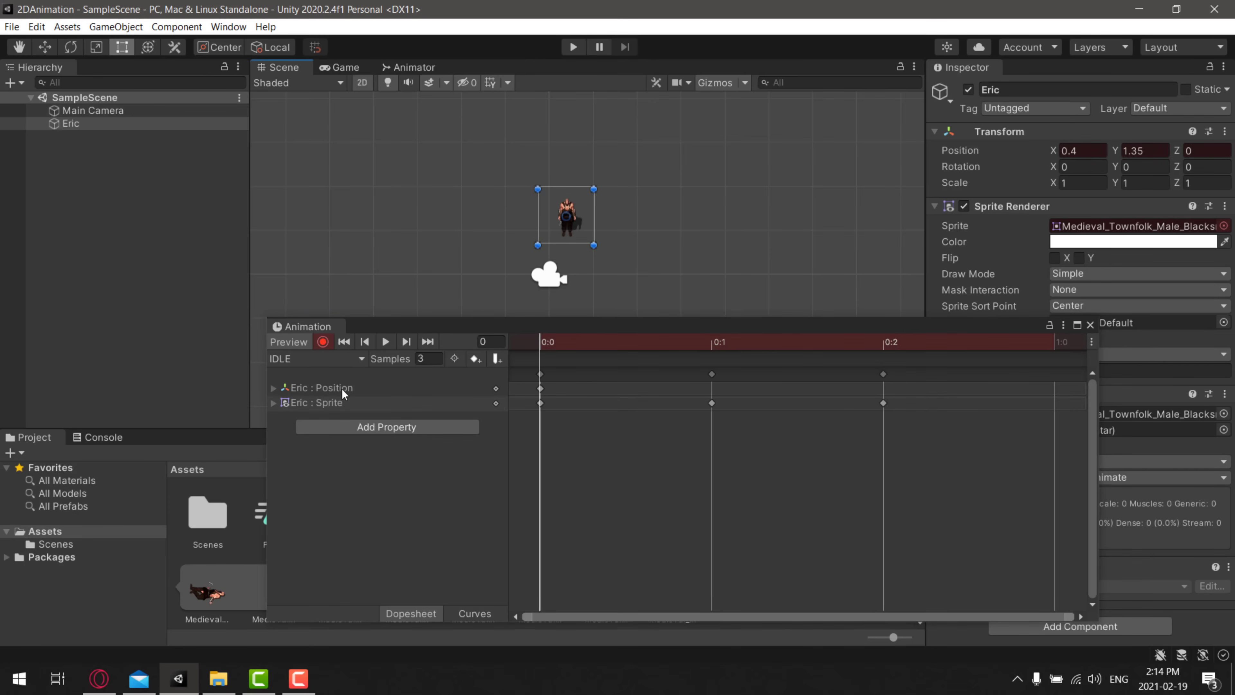
left_click(583, 348)
left_click_drag(687, 334, 693, 336)
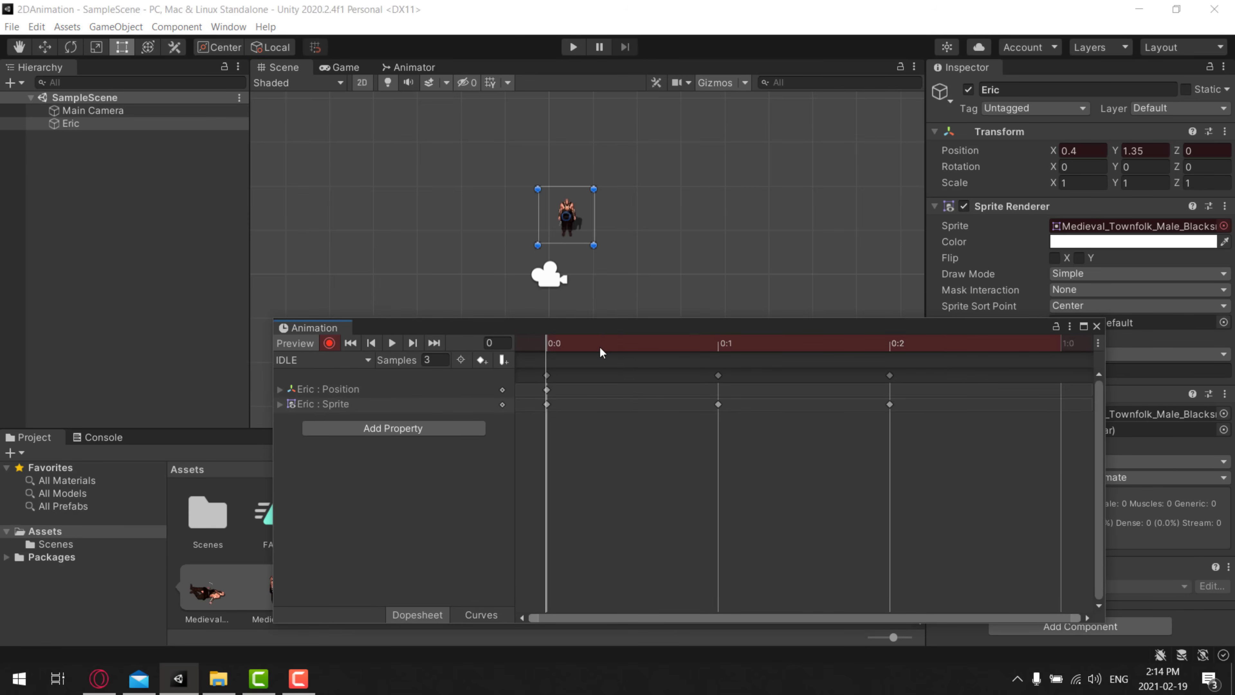
left_click(393, 343)
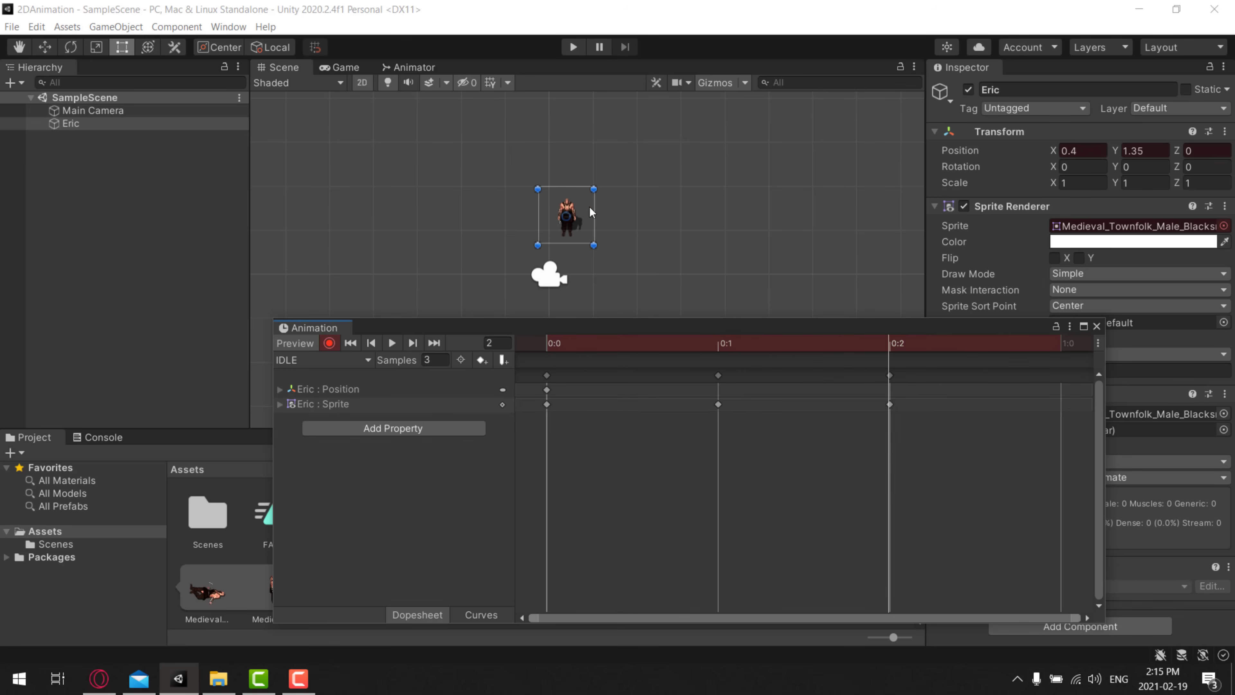
left_click_drag(573, 209, 655, 193)
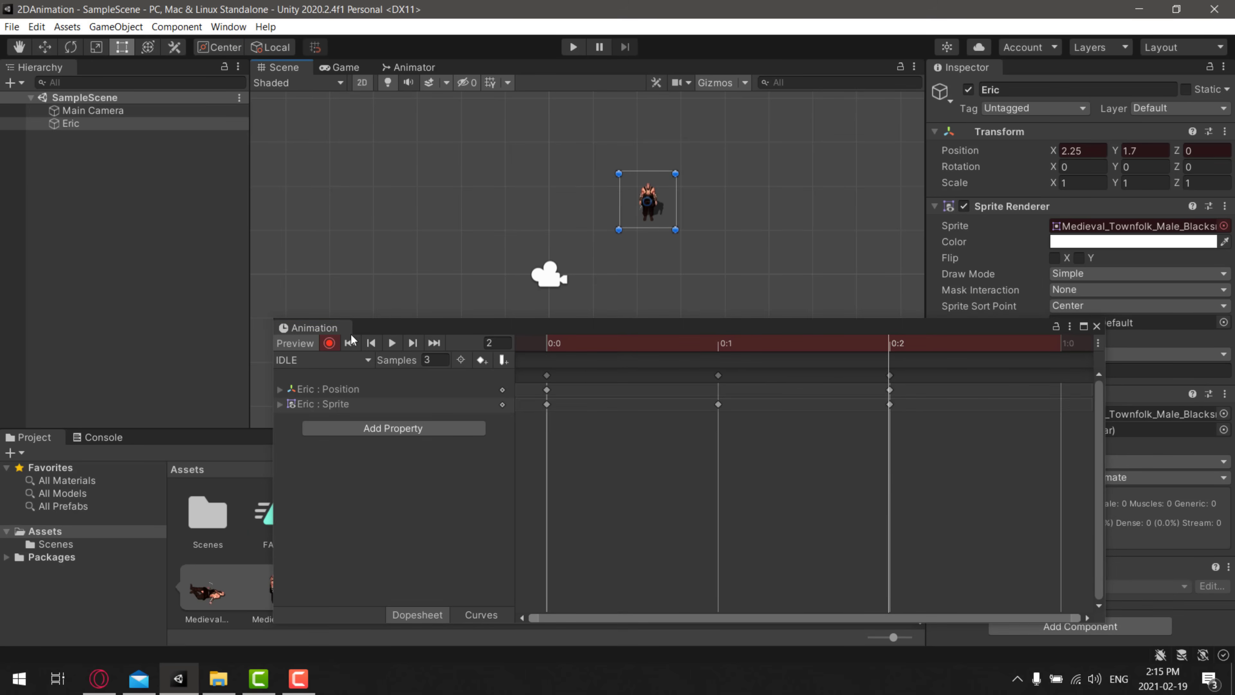
Preview the recorded movement, turn off recording, stop playback, and show the position curves.
left_click(398, 345)
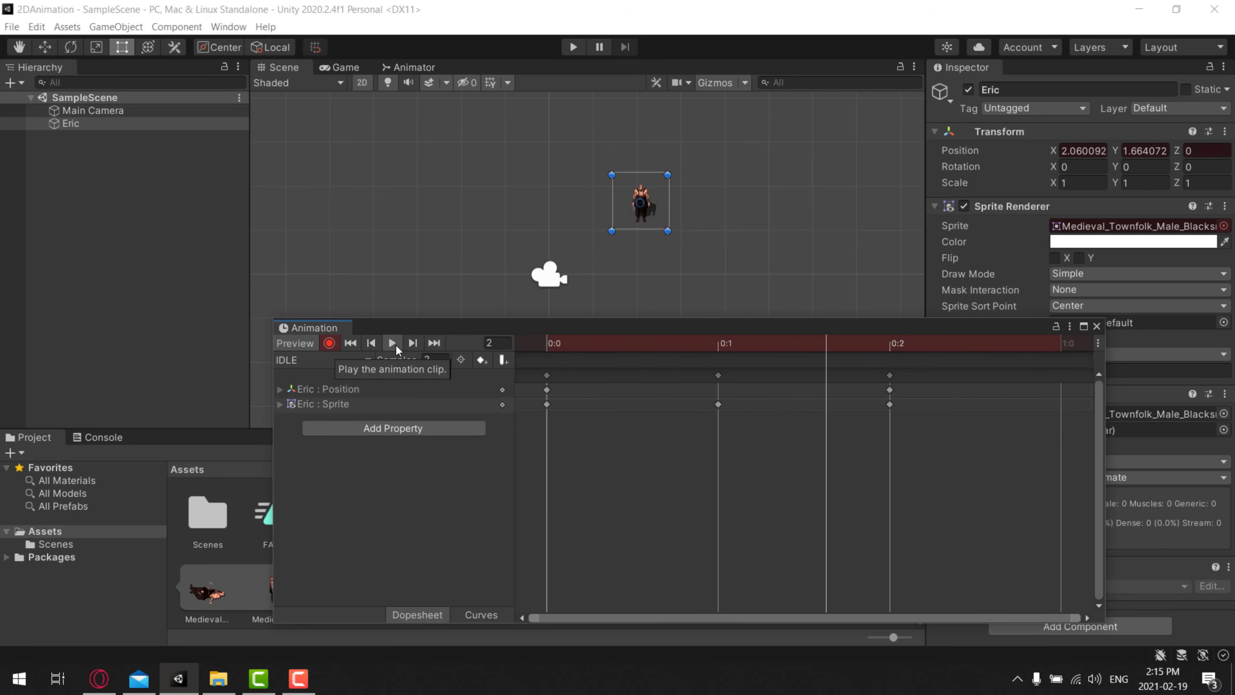
left_click(329, 343)
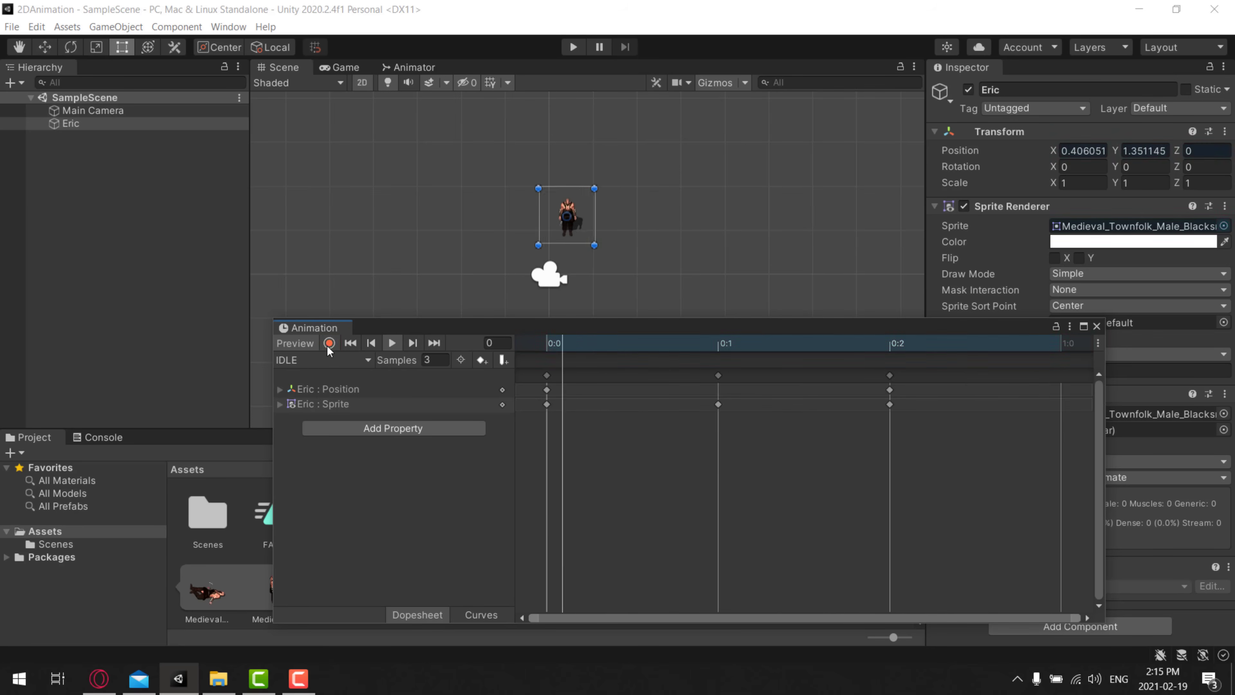
left_click(392, 342)
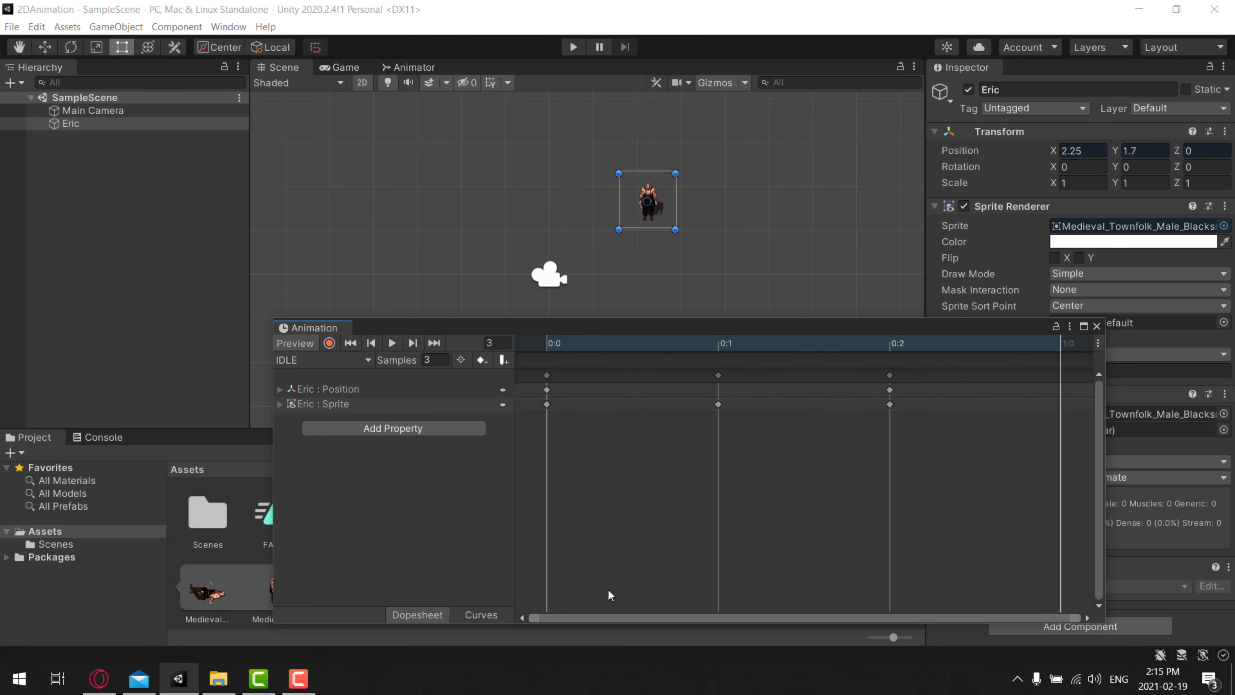
left_click(481, 615)
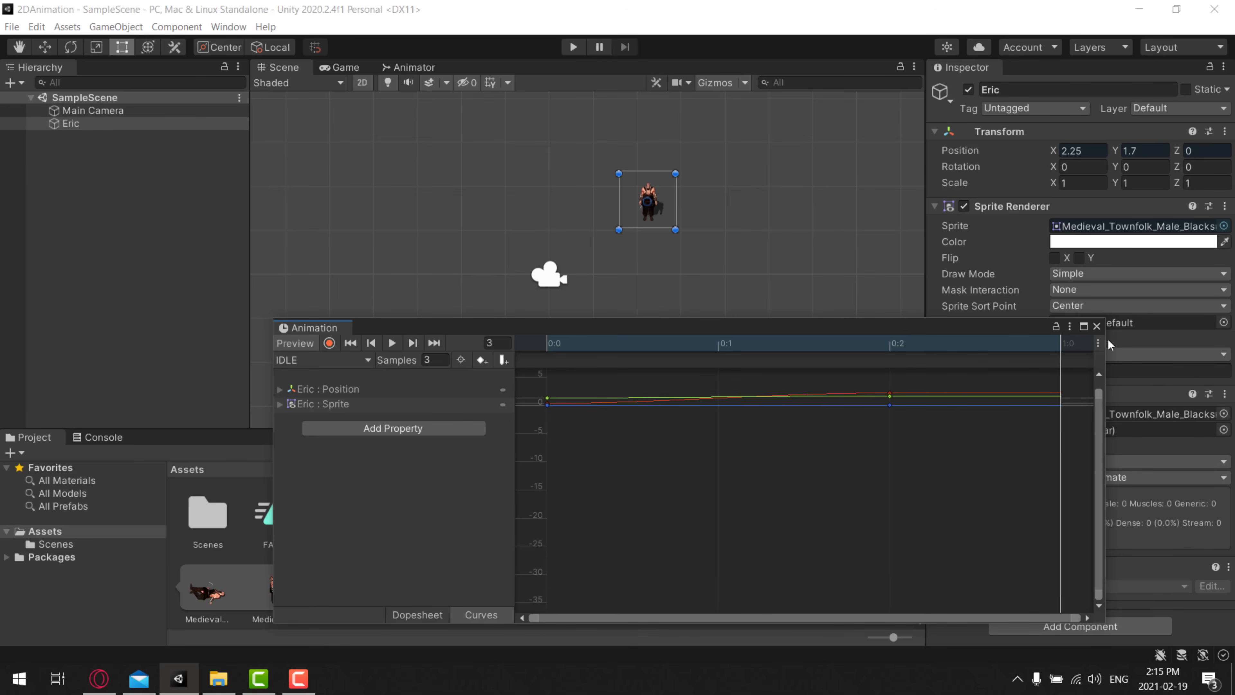
Close the Animation window so Eric returns to his original scene position.
left_click(1096, 325)
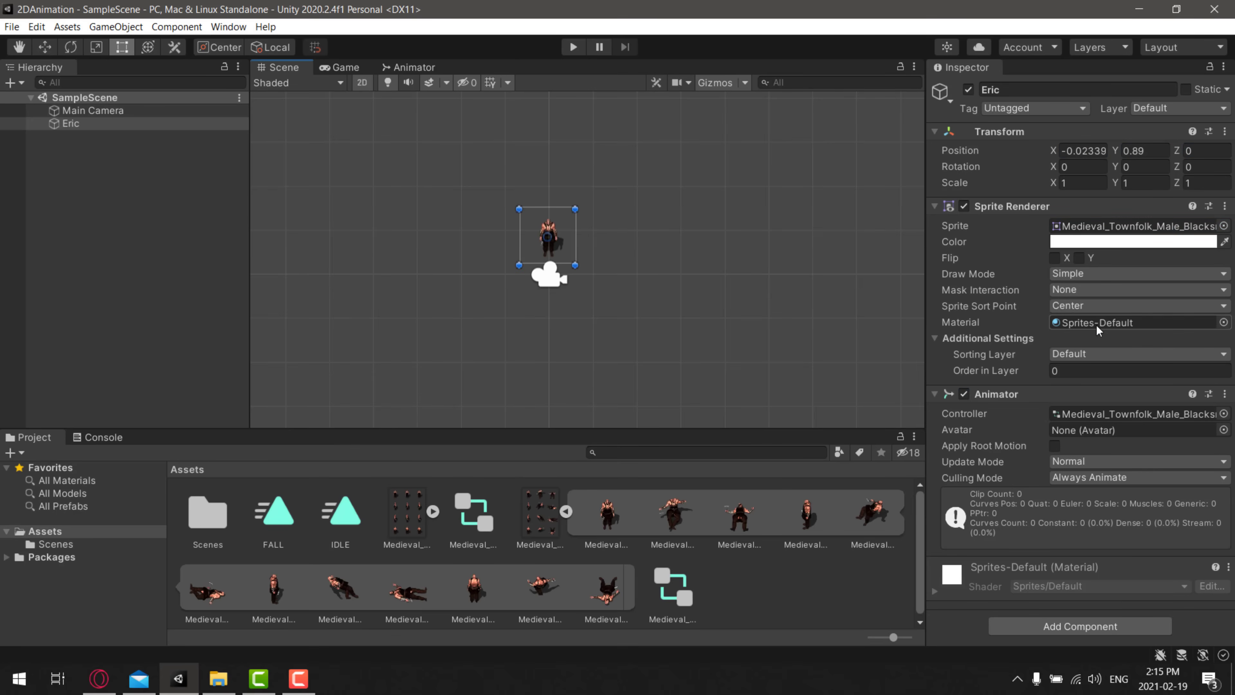